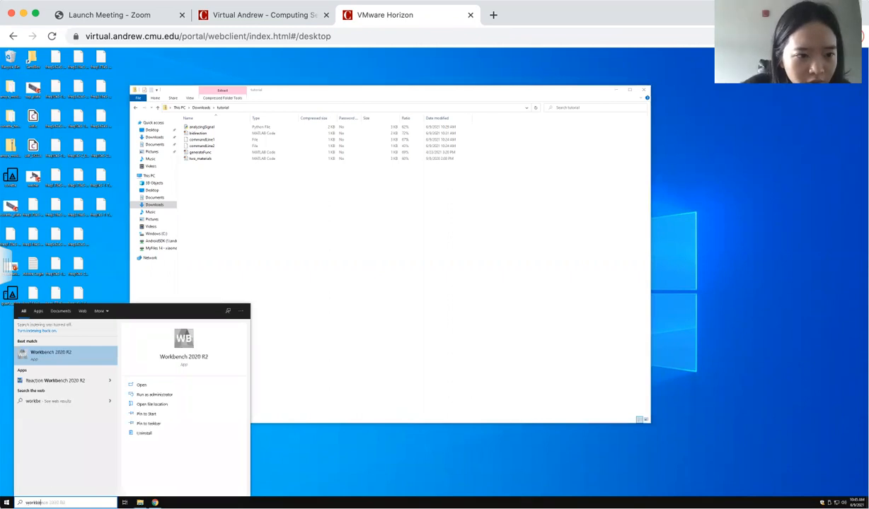
Launch Workbench 2020 R2, then reposition and enlarge its window on the desktop.
{"action": "key", "text": "Return"}
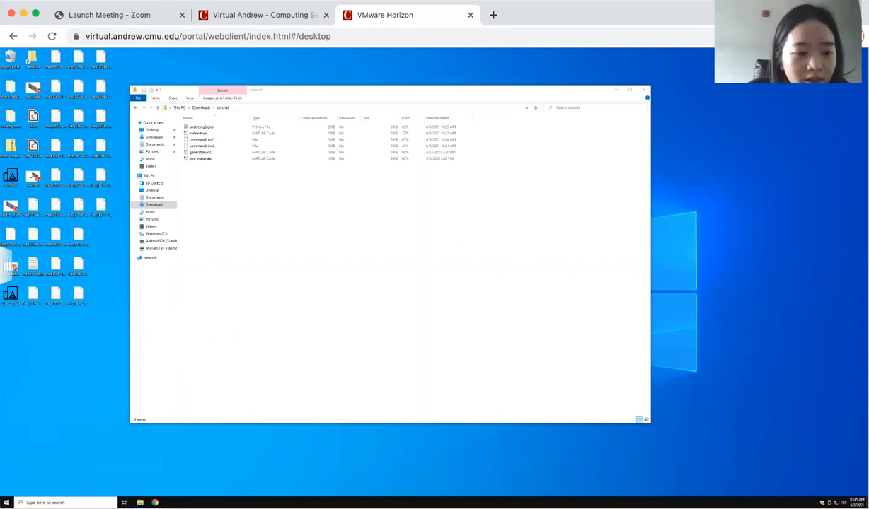
{"action": "left_click", "coordinate": [65, 503]}
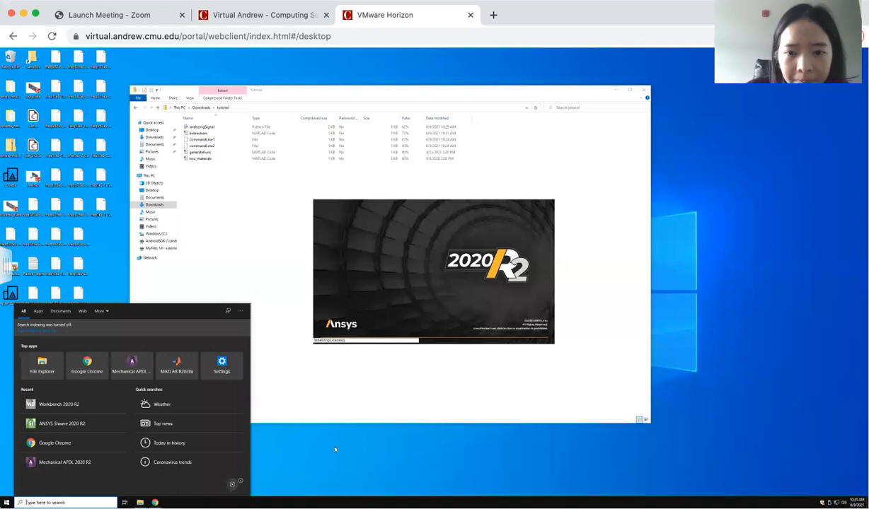
{"action": "left_click", "coordinate": [335, 450]}
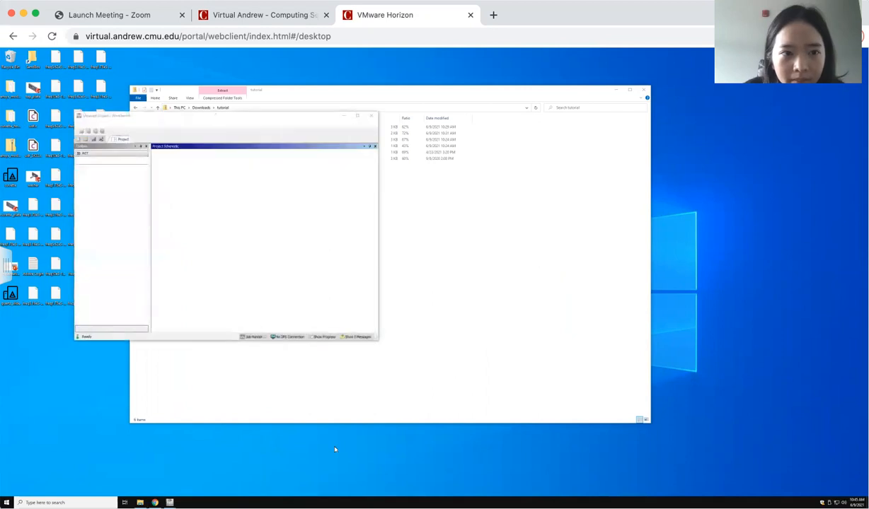
{"action": "left_click_drag", "start_coordinate": [232, 117], "coordinate": [179, 91]}
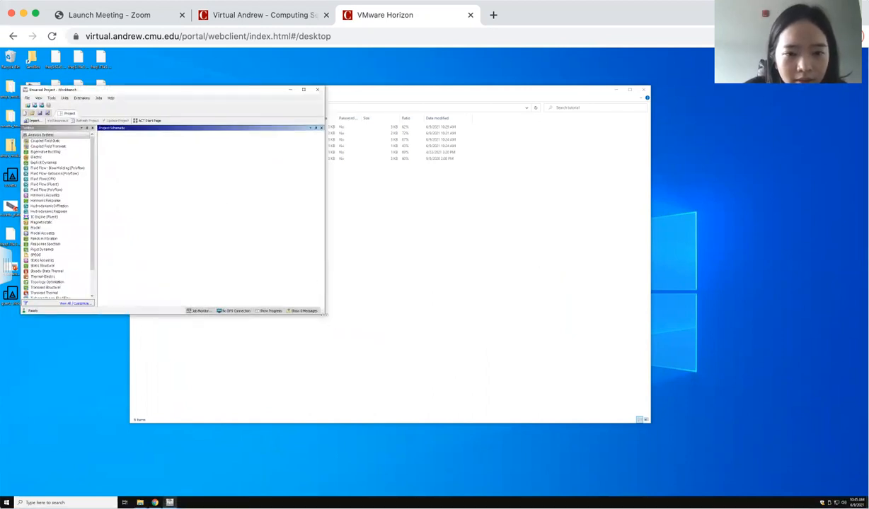
{"action": "left_click_drag", "start_coordinate": [324, 313], "coordinate": [545, 455]}
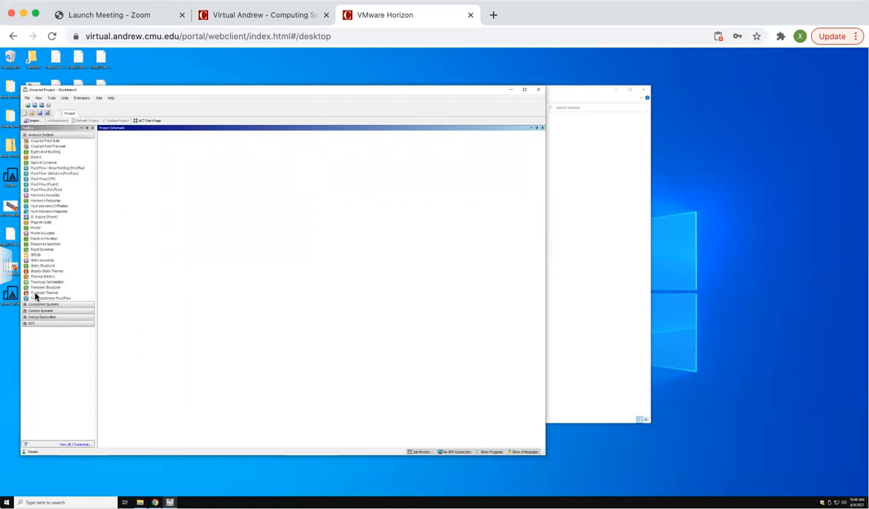
Add a Transient Thermal system to the project schematic and open its Engineering Data in an enlarged window.
{"action": "left_click_drag", "start_coordinate": [37, 295], "coordinate": [138, 169]}
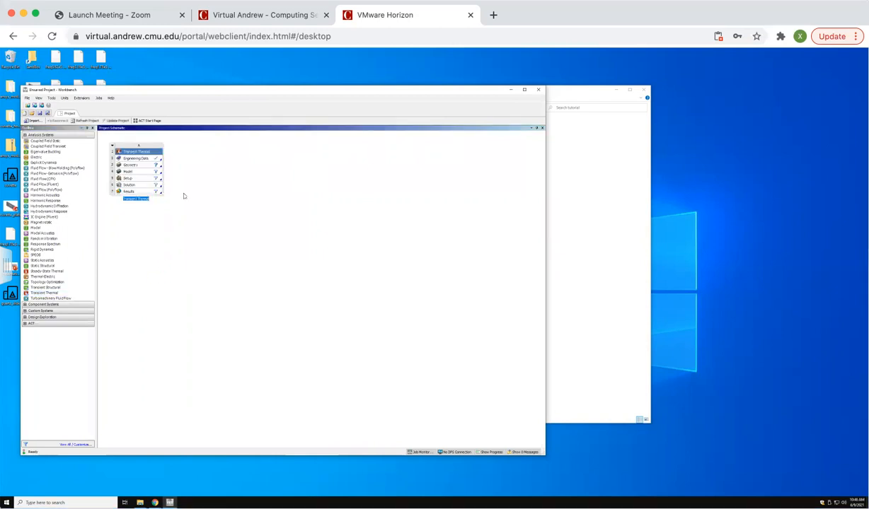
{"action": "double_click", "coordinate": [134, 158]}
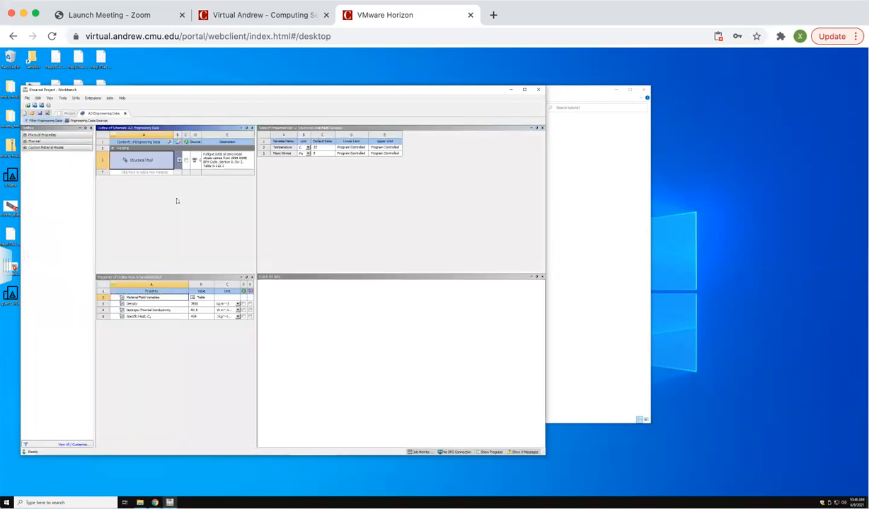
{"action": "left_click_drag", "start_coordinate": [544, 453], "coordinate": [772, 454]}
{"action": "left_click_drag", "start_coordinate": [687, 464], "coordinate": [687, 495]}
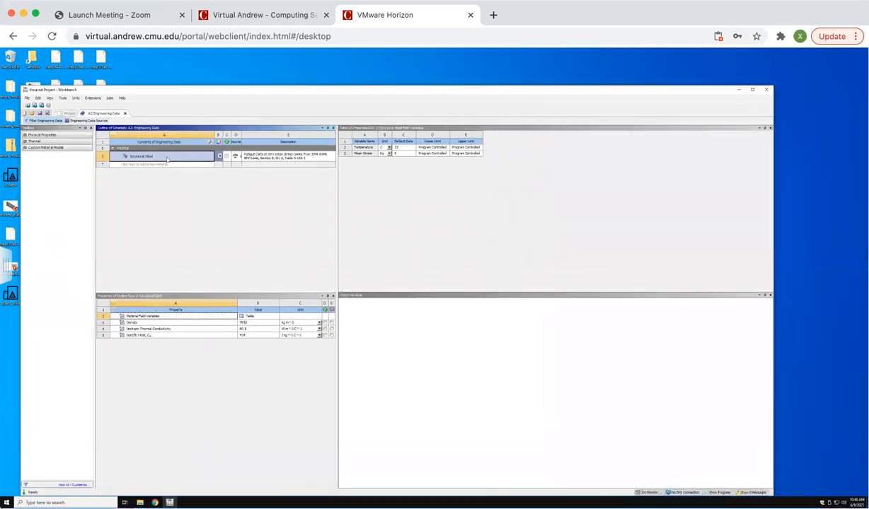
Rename the Structural Steel material in the engineering data to Au.
{"action": "double_click", "coordinate": [149, 156]}
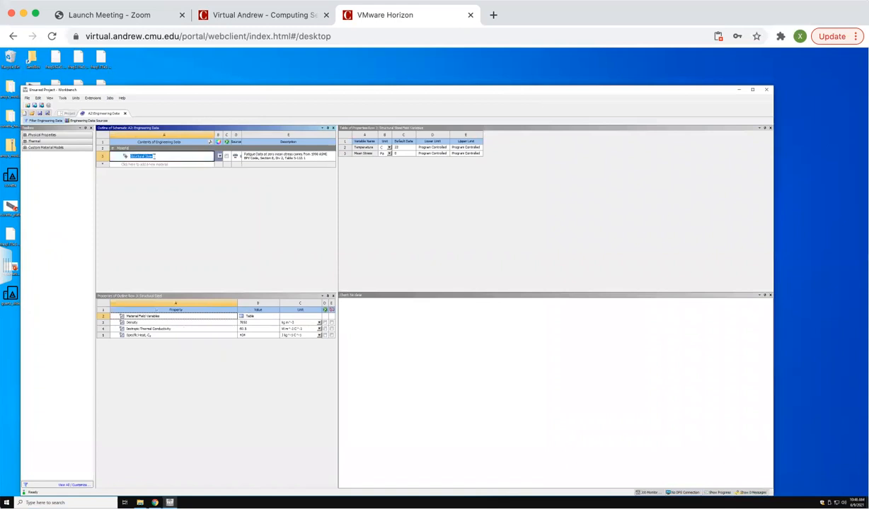
{"action": "type", "text": "ssa"}
{"action": "left_click", "coordinate": [169, 370]}
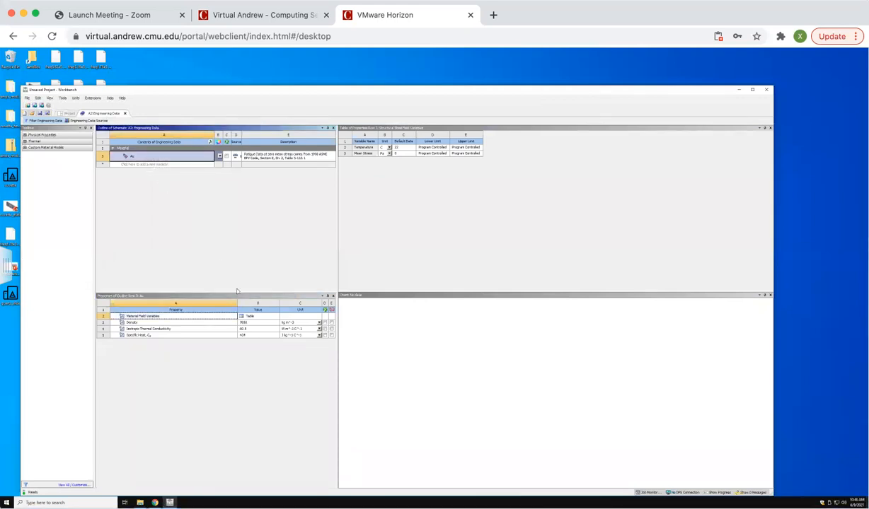
Enter a density for the Au material.
{"action": "left_click", "coordinate": [251, 322]}
{"action": "left_click", "coordinate": [254, 323]}
{"action": "type", "text": "19300"}
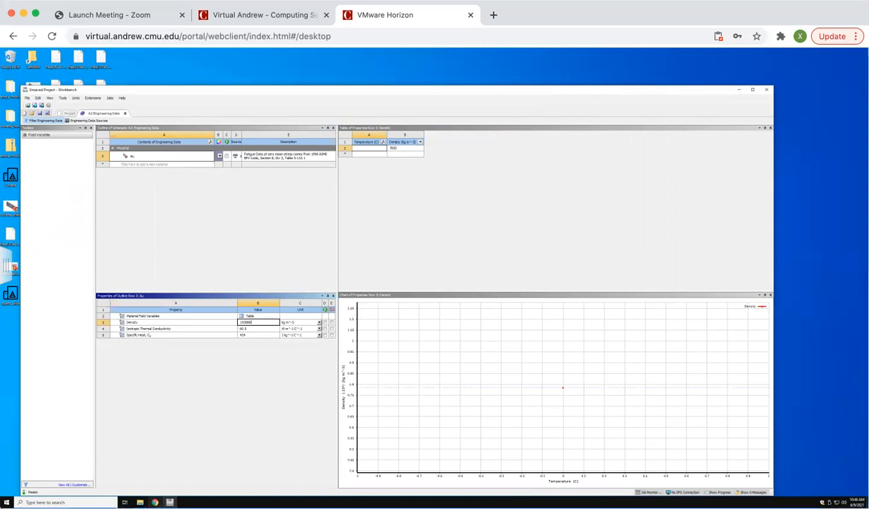
Switch to Chrome and search the web in a new tab for "density of au".
{"action": "left_click", "coordinate": [155, 502]}
{"action": "left_click", "coordinate": [85, 54]}
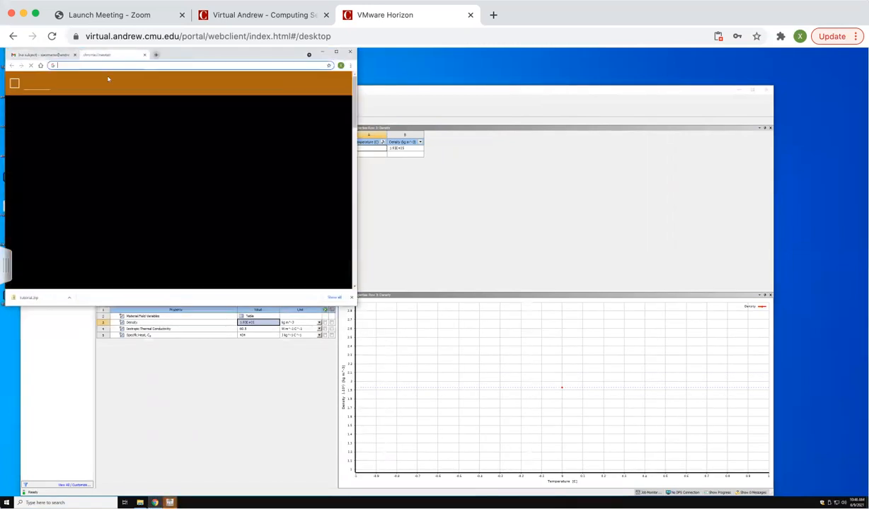
{"action": "type", "text": "densi"}
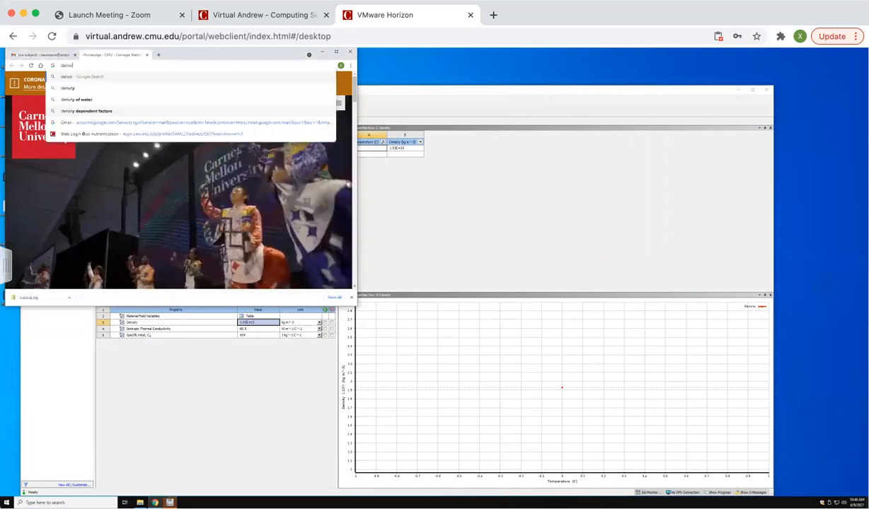
{"action": "type", "text": "ty of au"}
{"action": "key", "text": "Return"}
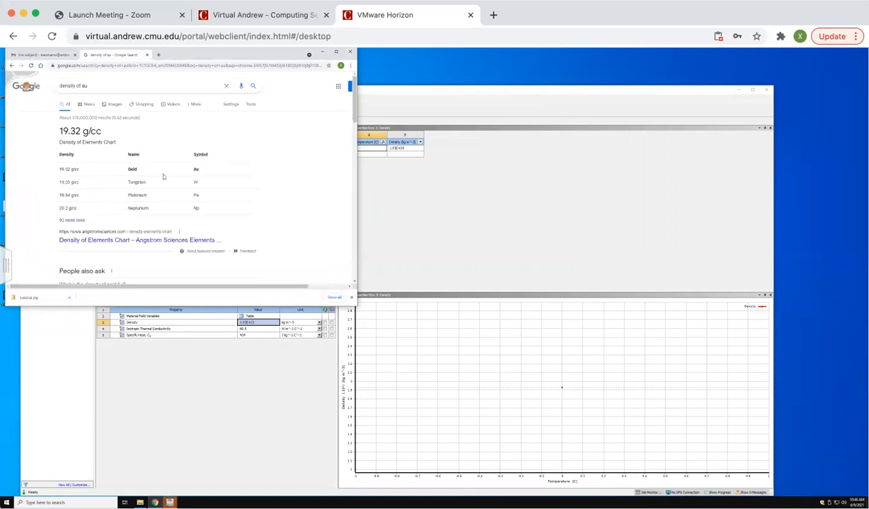
Examine gold's physical properties in the Wikipedia article and its density in the Physics Factbook search result.
{"action": "left_click_drag", "start_coordinate": [354, 102], "coordinate": [354, 155]}
{"action": "left_click", "coordinate": [86, 115]}
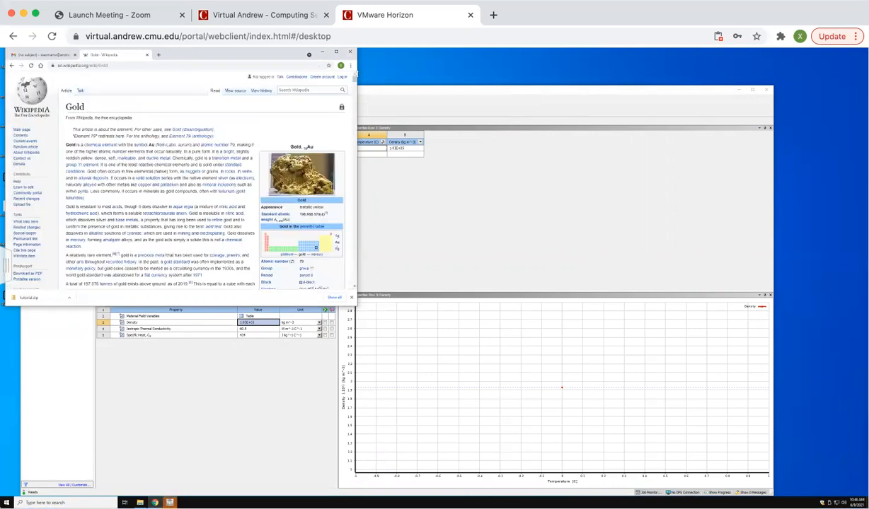
{"action": "left_click_drag", "start_coordinate": [355, 75], "coordinate": [355, 91]}
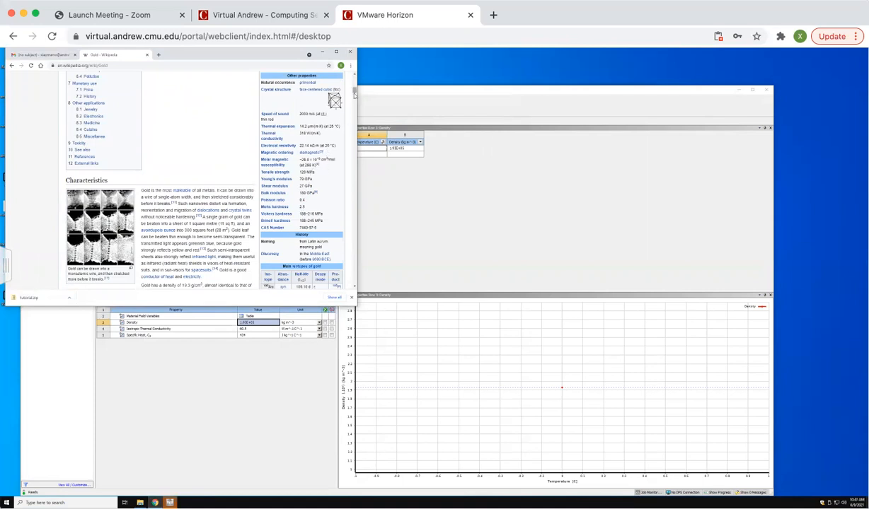
{"action": "left_click_drag", "start_coordinate": [355, 90], "coordinate": [355, 95]}
{"action": "scroll", "coordinate": [345, 93], "scroll_direction": "down", "scroll_amount": 5}
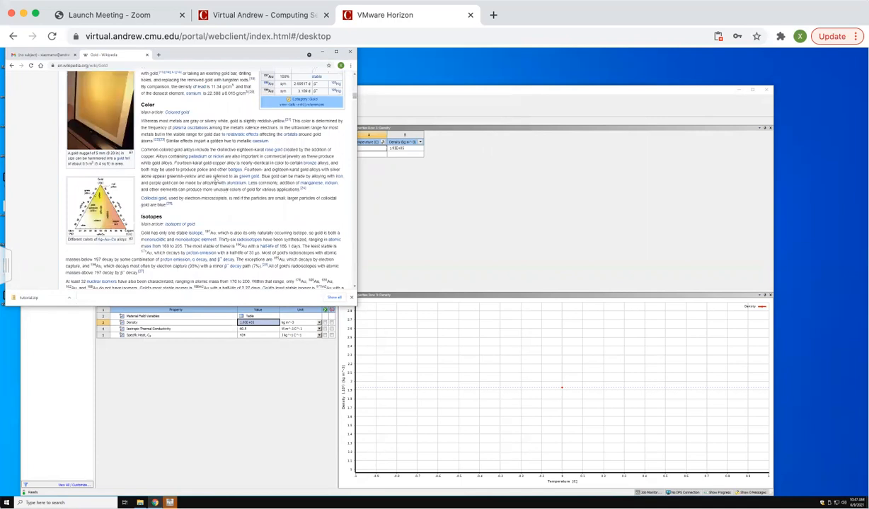
{"action": "left_click", "coordinate": [12, 65]}
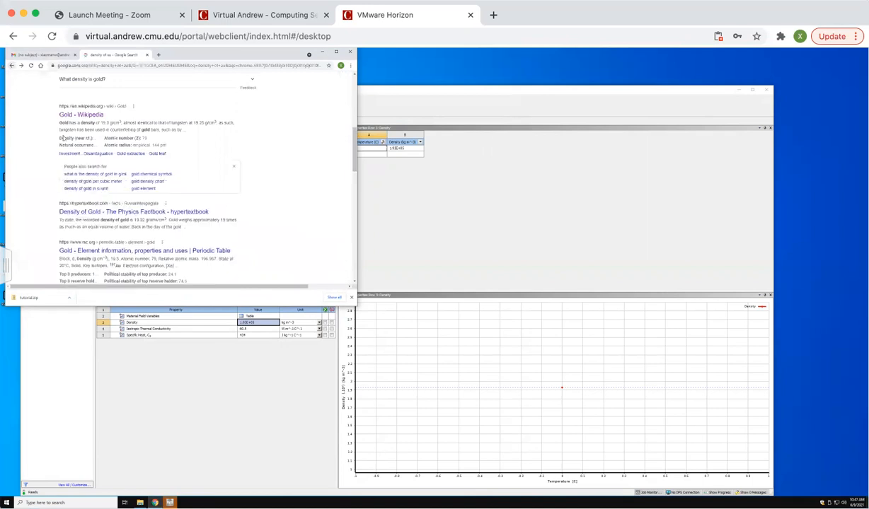
{"action": "left_click_drag", "start_coordinate": [135, 221], "coordinate": [166, 221]}
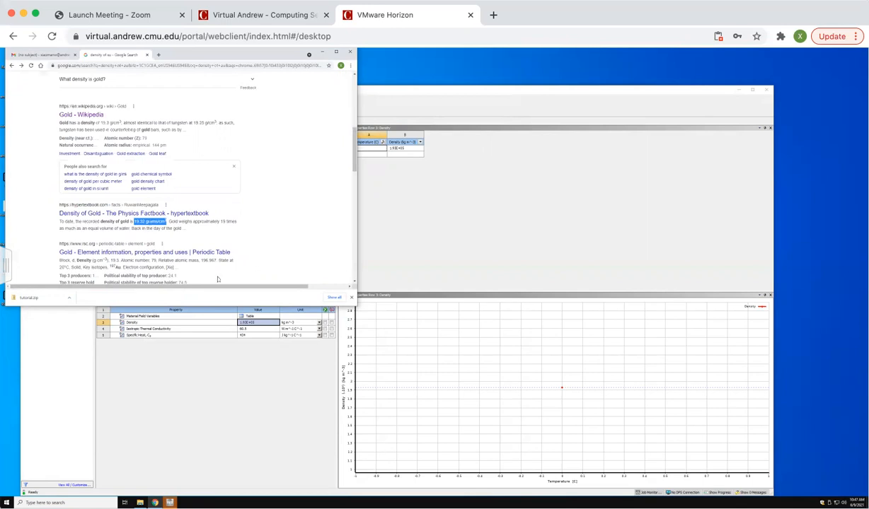
Back in Workbench, set Au's density to 19300 kg m^-3, isotropic thermal conductivity to 318 and specific heat to 129.
{"action": "left_click", "coordinate": [247, 313]}
{"action": "type", "text": "19"}
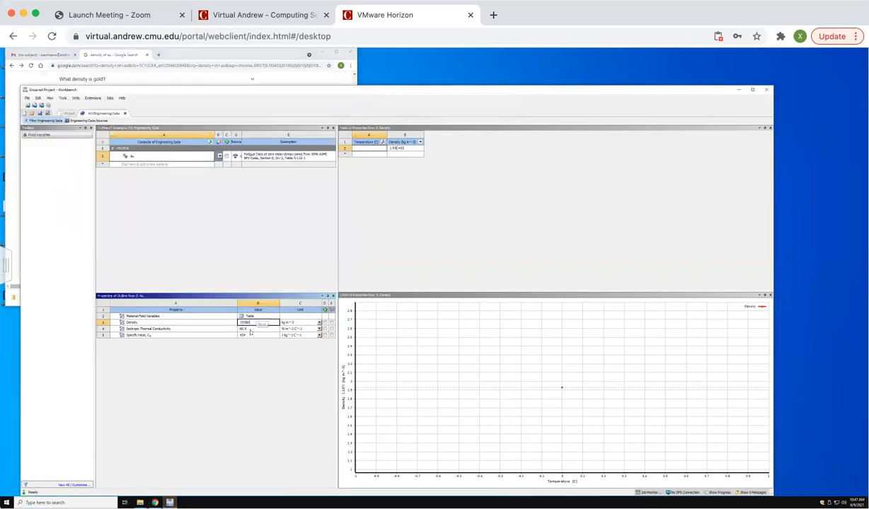
{"action": "key", "text": "Return"}
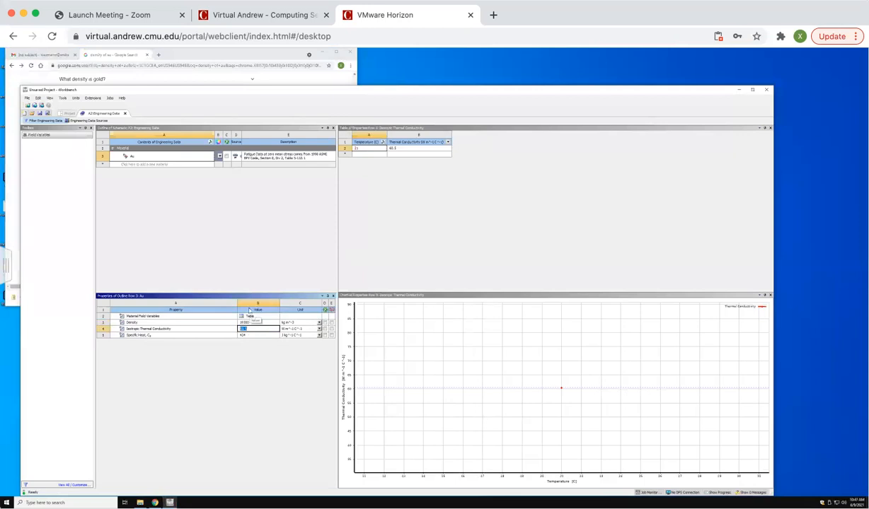
{"action": "type", "text": "318"}
{"action": "left_click", "coordinate": [247, 335]}
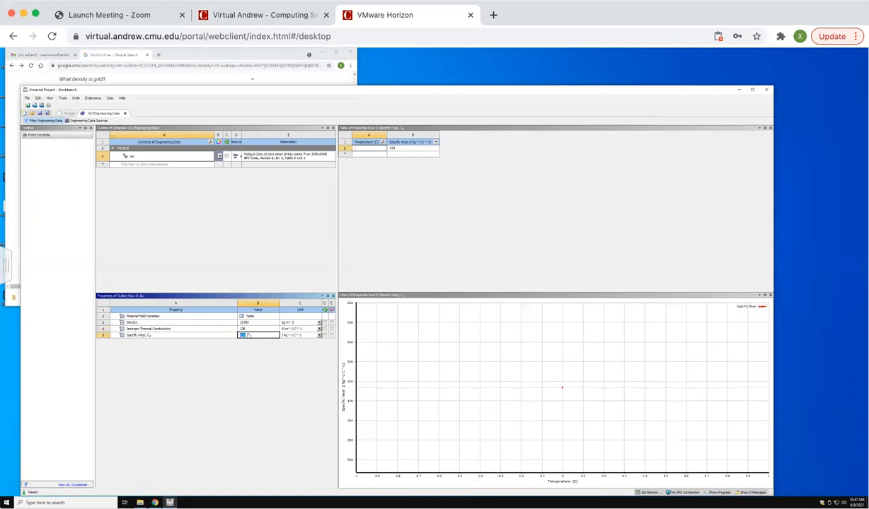
{"action": "type", "text": "129"}
{"action": "left_click", "coordinate": [186, 243]}
Add a new material named PMMA below Au in the engineering data outline.
{"action": "left_click", "coordinate": [141, 164]}
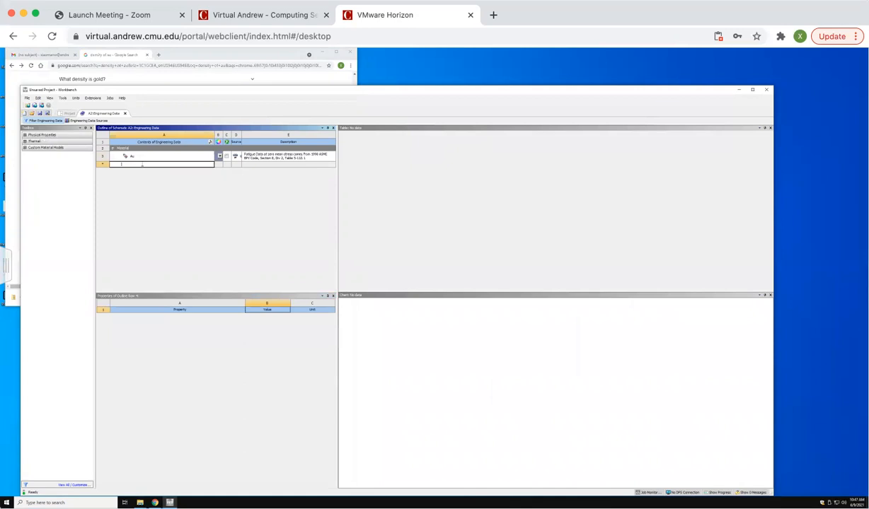
{"action": "key", "text": "BackSpace"}
{"action": "key", "text": "BackSpace"}
{"action": "key", "text": "BackSpace"}
{"action": "key", "text": "BackSpace"}
{"action": "type", "text": "skin"}
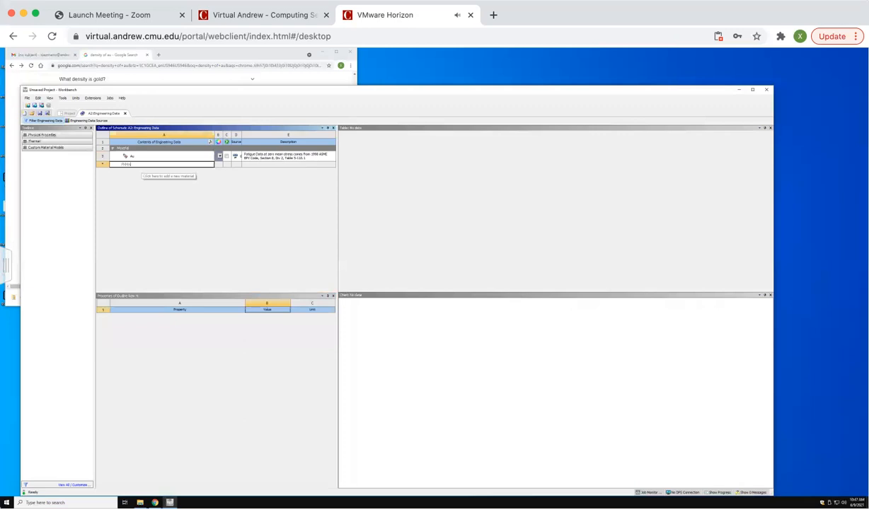
{"action": "key", "text": "Return"}
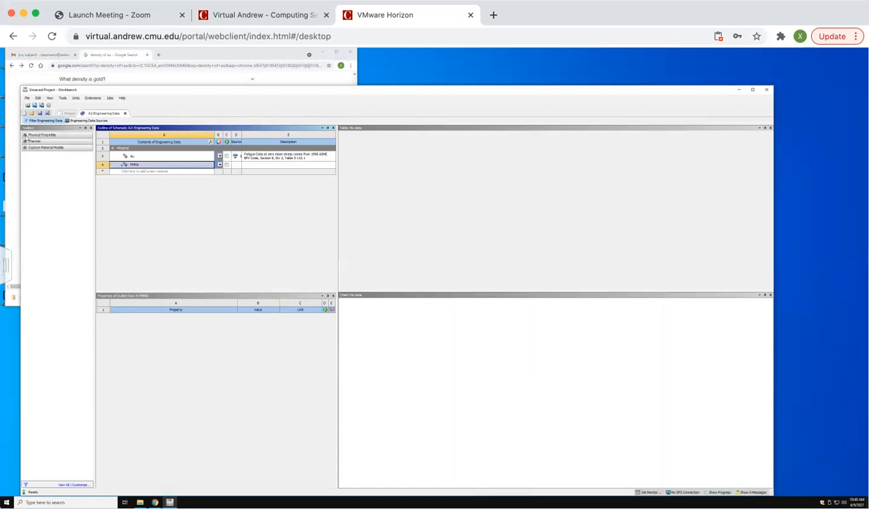
Give PMMA the Density, Isotropic Thermal Conductivity and Specific Heat properties.
{"action": "left_click", "coordinate": [25, 134]}
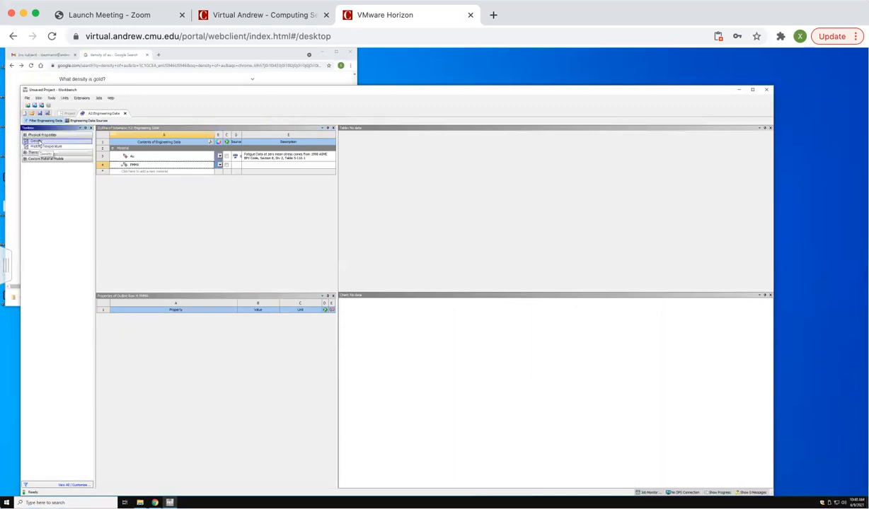
{"action": "double_click", "coordinate": [35, 140]}
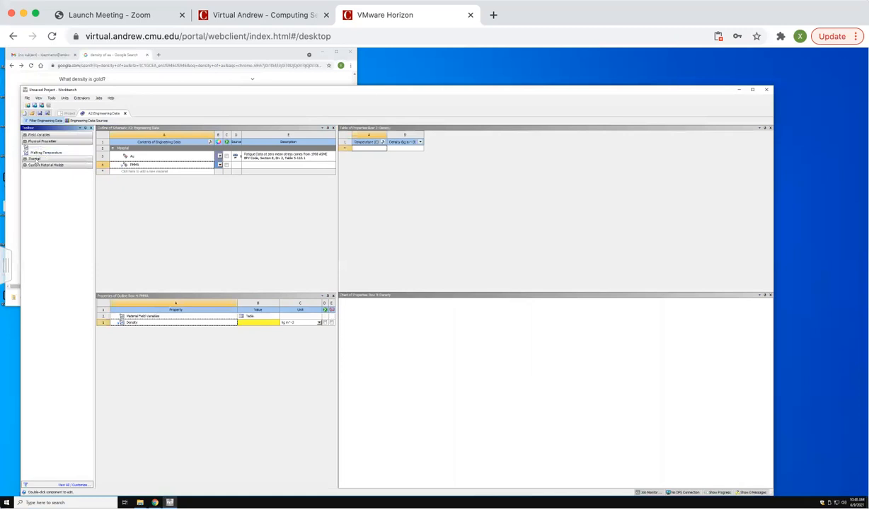
{"action": "left_click", "coordinate": [34, 159]}
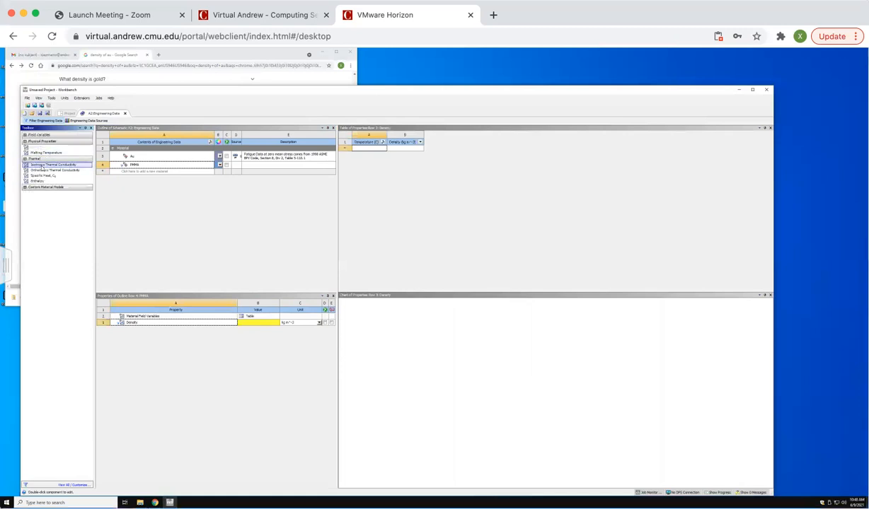
{"action": "double_click", "coordinate": [41, 166]}
{"action": "double_click", "coordinate": [43, 177]}
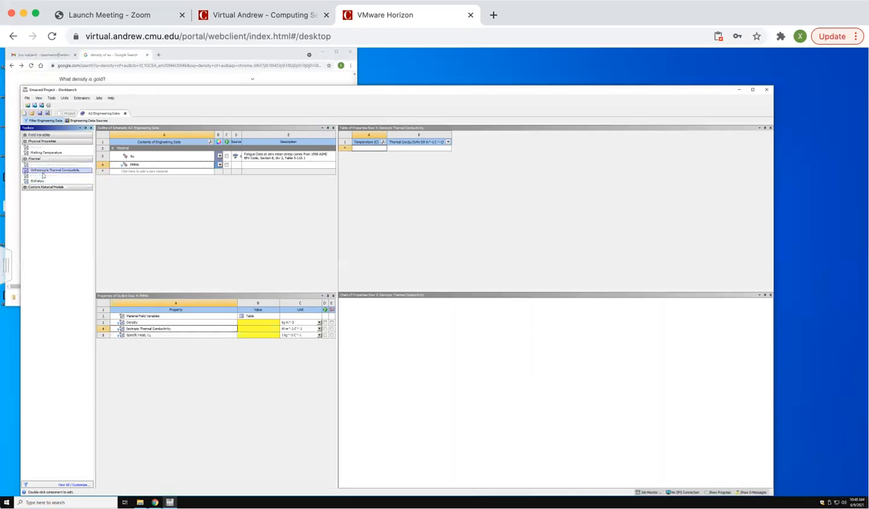
Switch to Chrome and search the web for "density of PMMA" to get the value for the empty density property.
{"action": "left_click", "coordinate": [245, 324]}
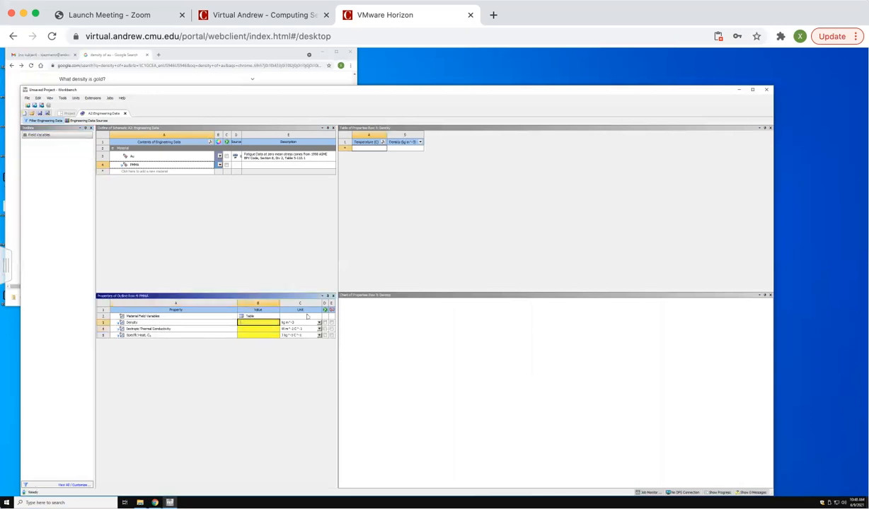
{"action": "left_click", "coordinate": [155, 503]}
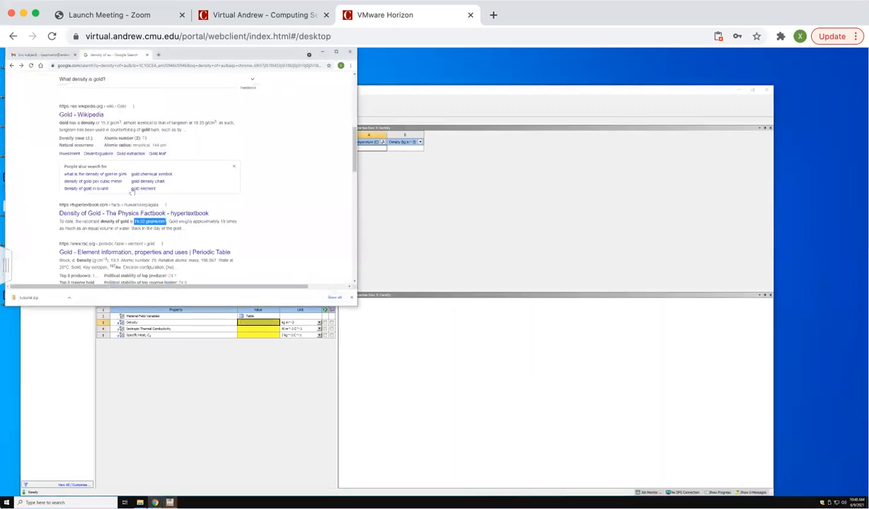
{"action": "left_click", "coordinate": [112, 80]}
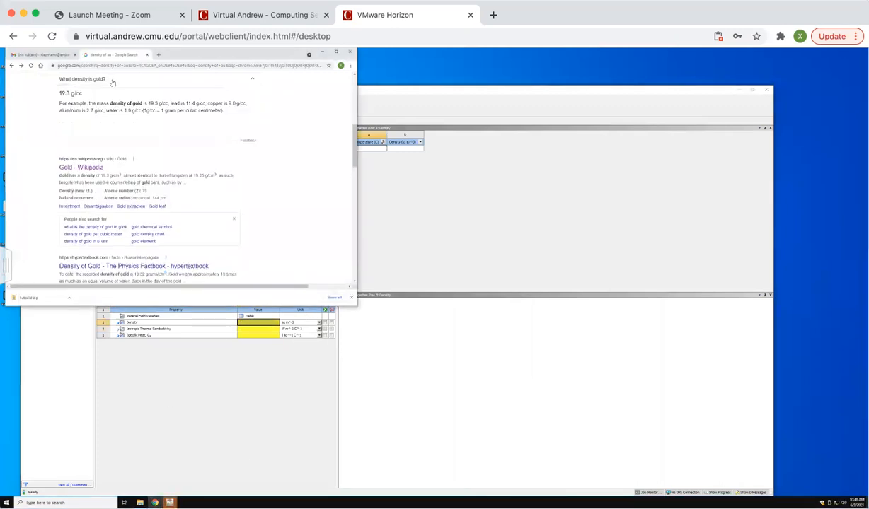
{"action": "scroll", "coordinate": [118, 119], "scroll_direction": "down", "scroll_amount": 2}
{"action": "left_click", "coordinate": [96, 81]}
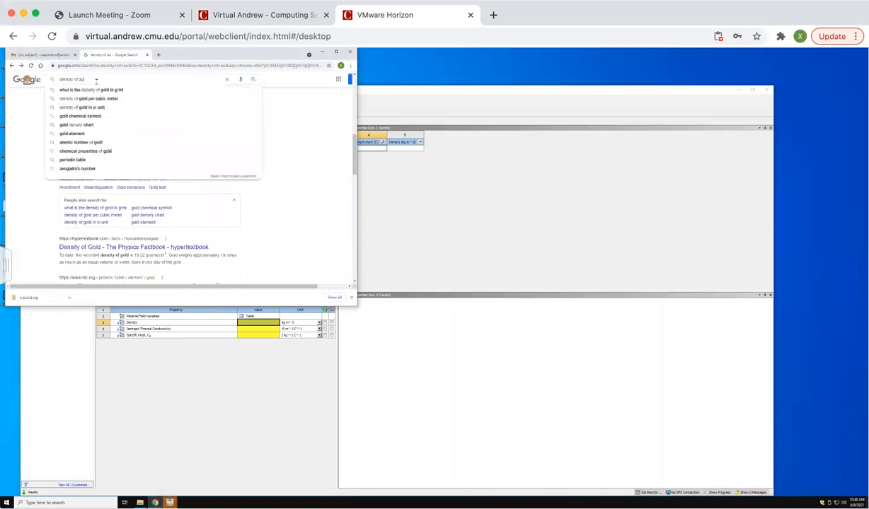
{"action": "key", "text": "BackSpace"}
{"action": "key", "text": "BackSpace"}
{"action": "type", "text": "PMMA"}
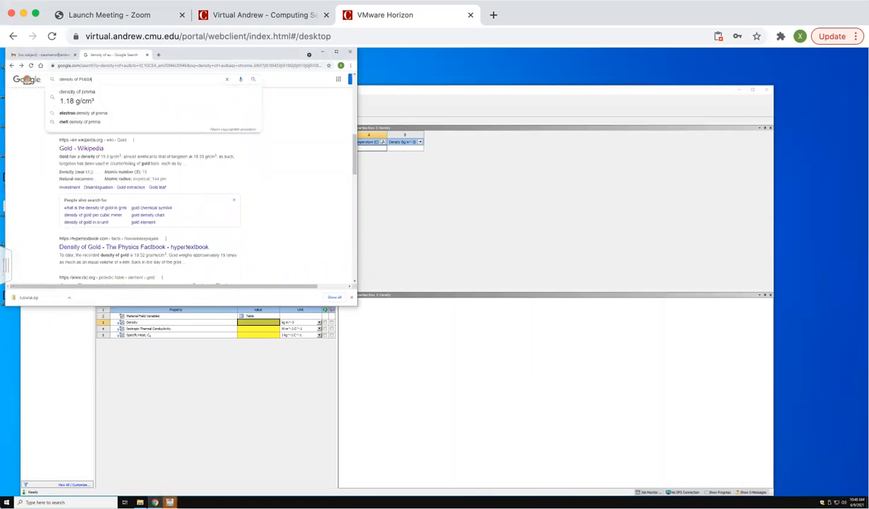
{"action": "key", "text": "Return"}
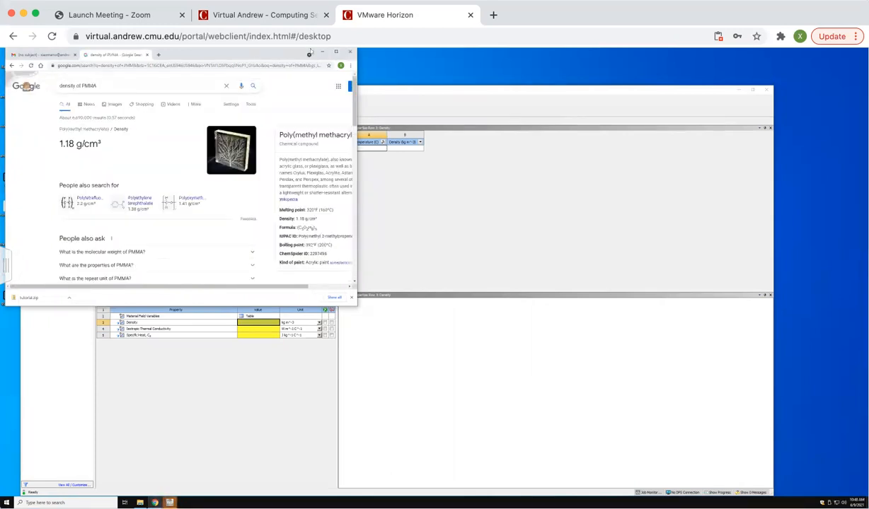
Back in Workbench, set PMMA's density to 1180 kg m^-3, isotropic thermal conductivity to 0.25 and specific heat to 1466.
{"action": "left_click", "coordinate": [373, 189]}
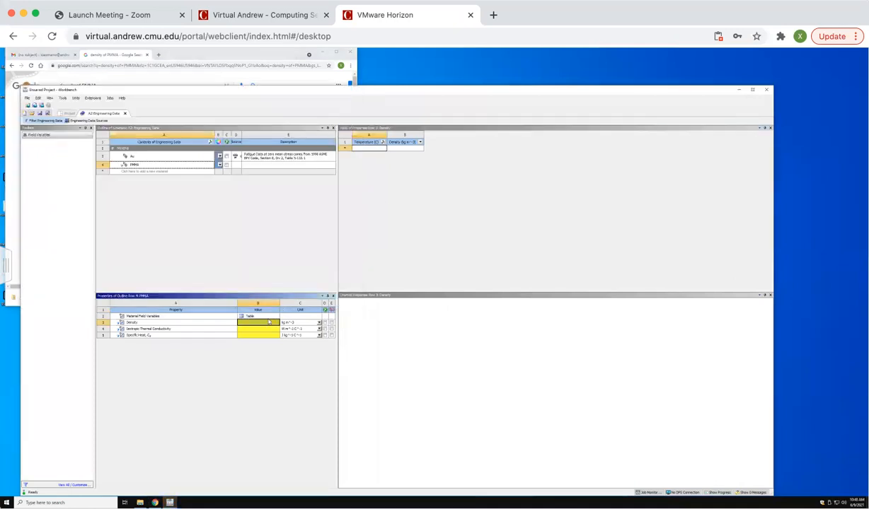
{"action": "type", "text": "1180"}
{"action": "key", "text": "Return"}
{"action": "type", "text": "0.25"}
{"action": "key", "text": "Return"}
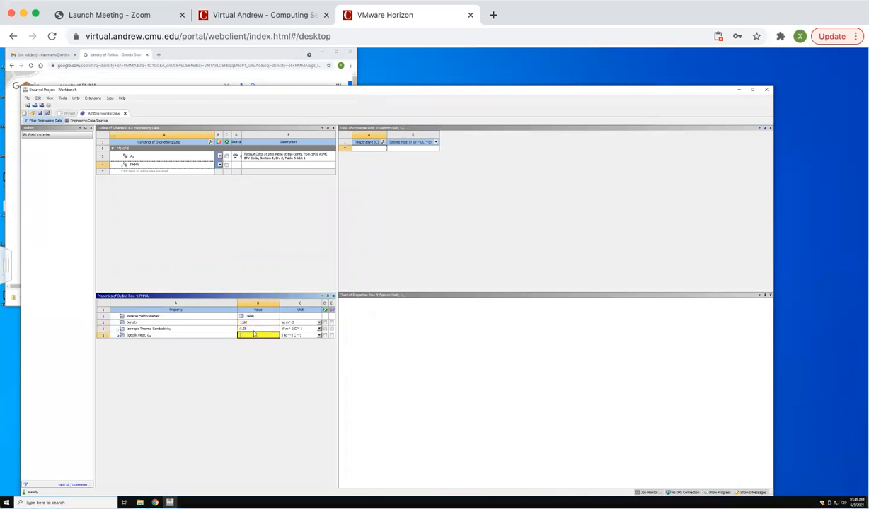
{"action": "type", "text": "1466"}
{"action": "key", "text": "Return"}
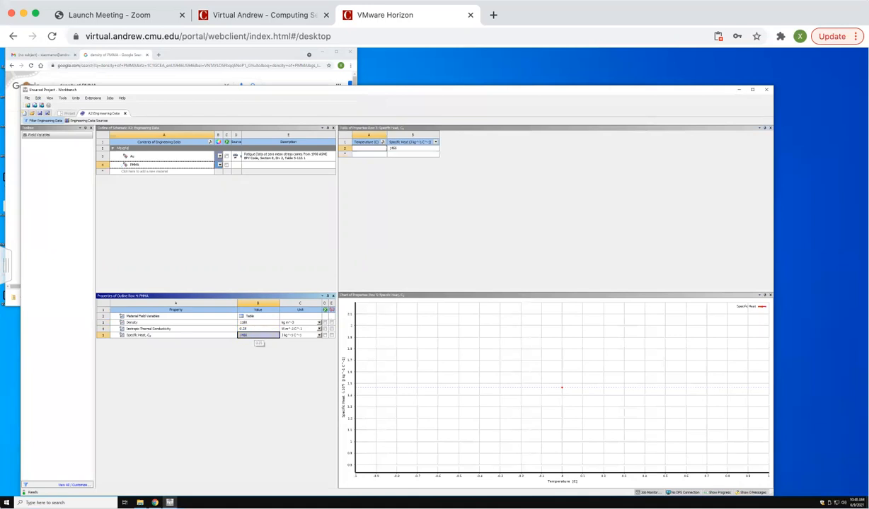
Add a new material named quartz below PMMA in the engineering data outline.
{"action": "left_click", "coordinate": [158, 171]}
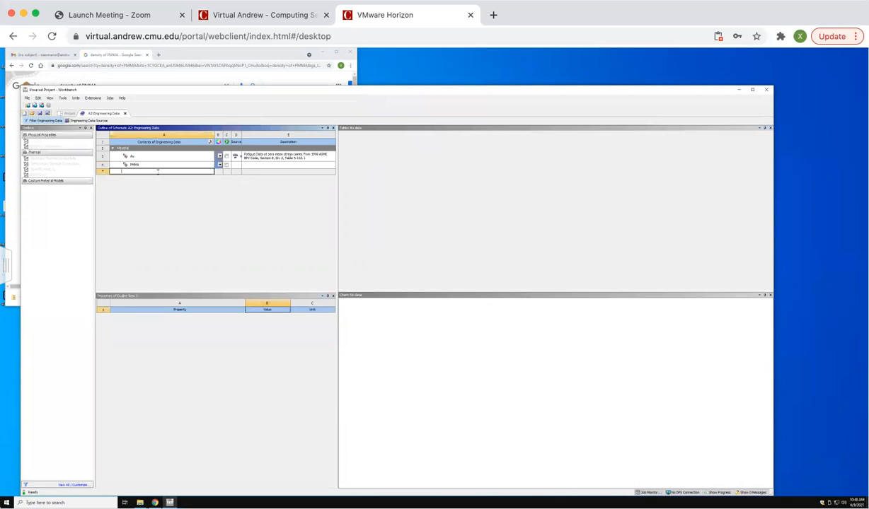
{"action": "type", "text": "quartz"}
{"action": "key", "text": "Return"}
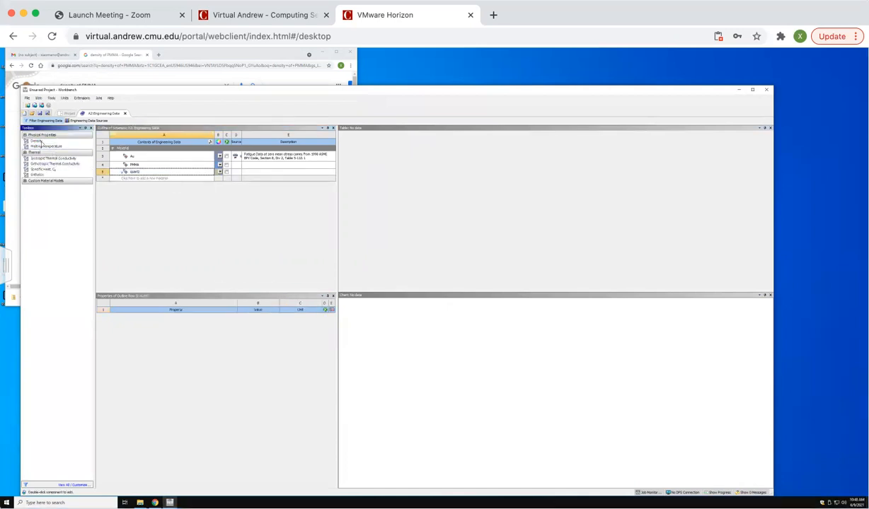
Give quartz the Density, Isotropic Thermal Conductivity and Specific Heat properties.
{"action": "double_click", "coordinate": [37, 142]}
{"action": "double_click", "coordinate": [50, 164]}
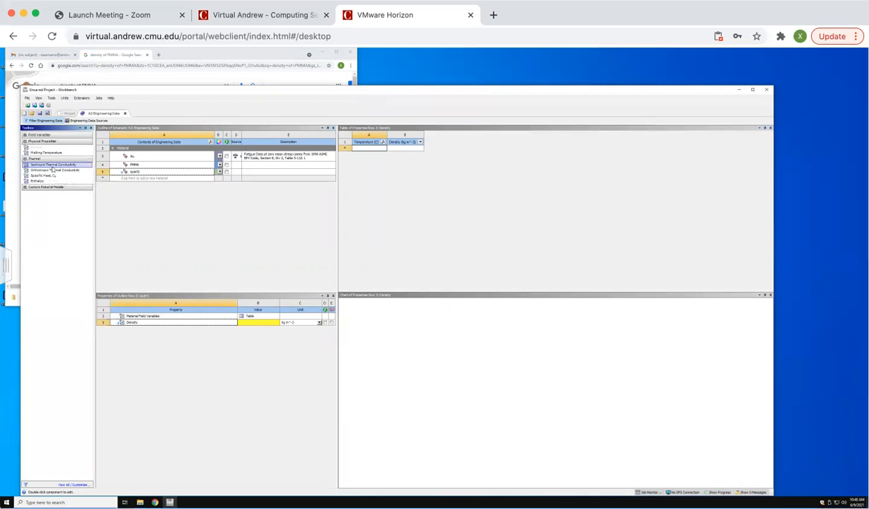
{"action": "double_click", "coordinate": [48, 175]}
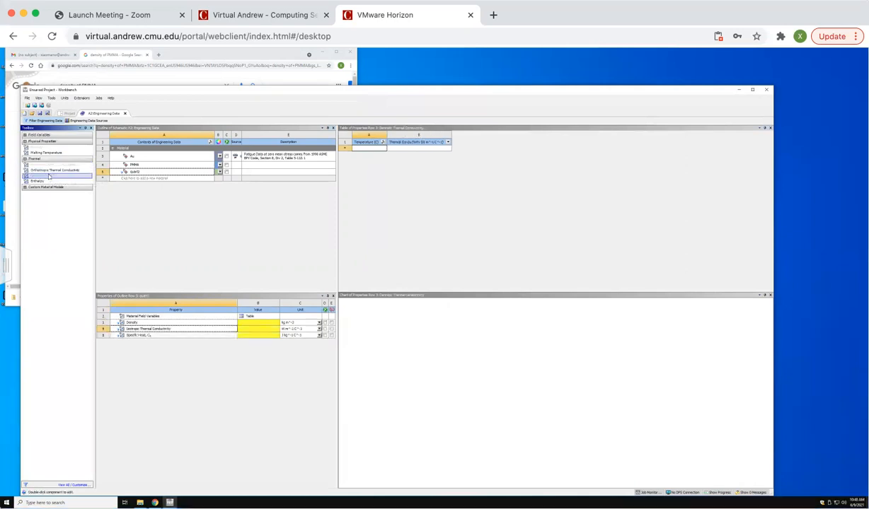
Switch to Chrome and search the web for "density of quartz" to get the value for quartz's empty density property.
{"action": "left_click", "coordinate": [255, 324]}
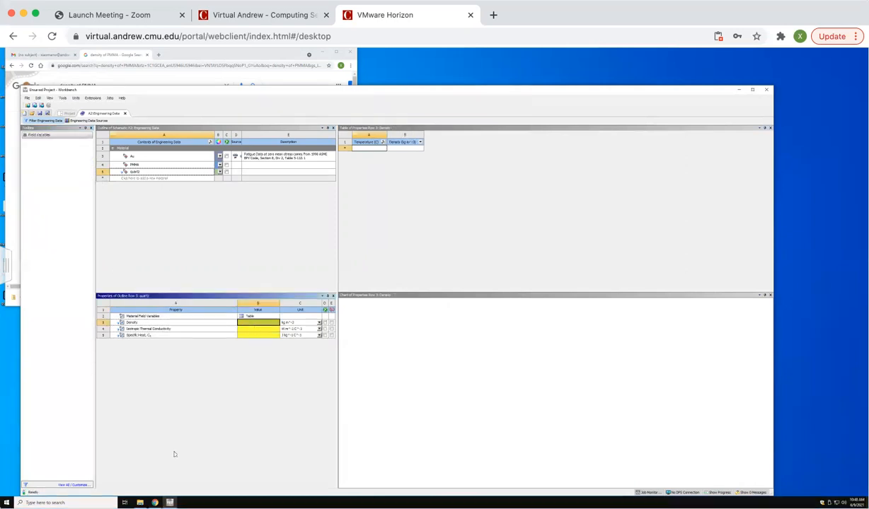
{"action": "left_click", "coordinate": [155, 503]}
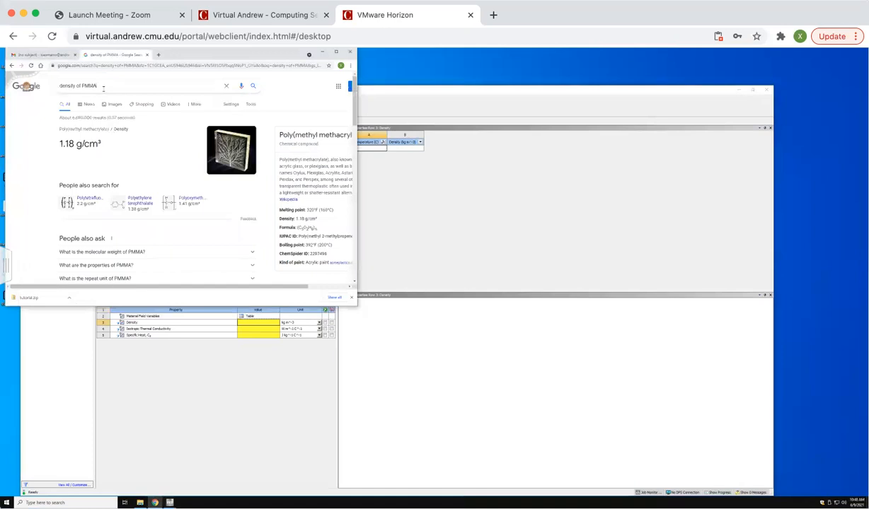
{"action": "left_click", "coordinate": [99, 85]}
{"action": "key", "text": "BackSpace"}
{"action": "key", "text": "BackSpace"}
{"action": "key", "text": "BackSpace"}
{"action": "key", "text": "BackSpace"}
{"action": "type", "text": "q"}
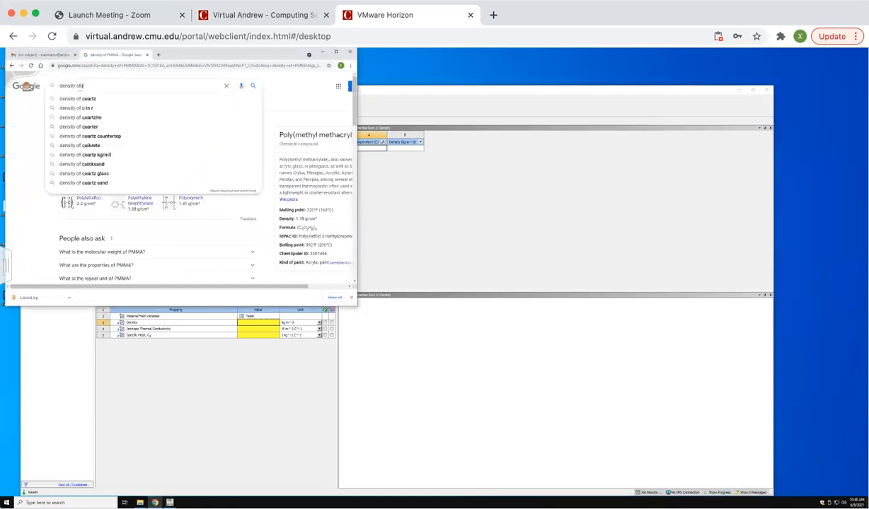
{"action": "type", "text": "uartz"}
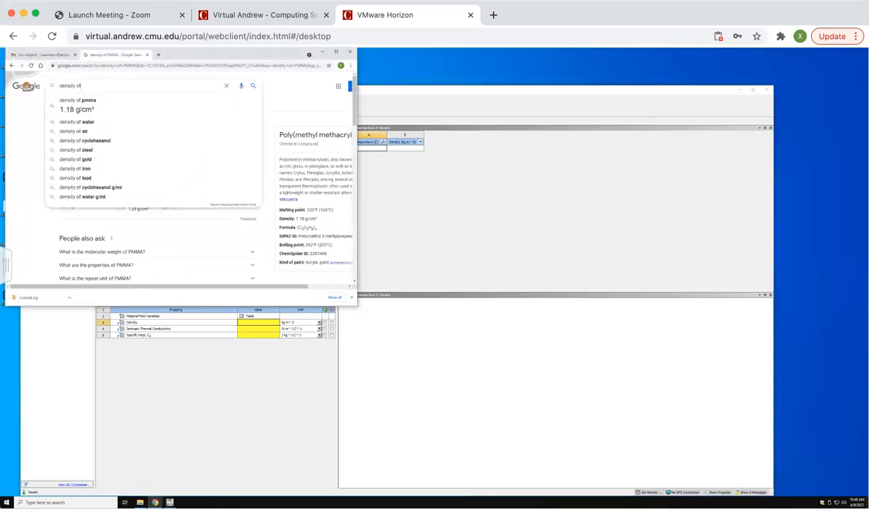
{"action": "key", "text": "Return"}
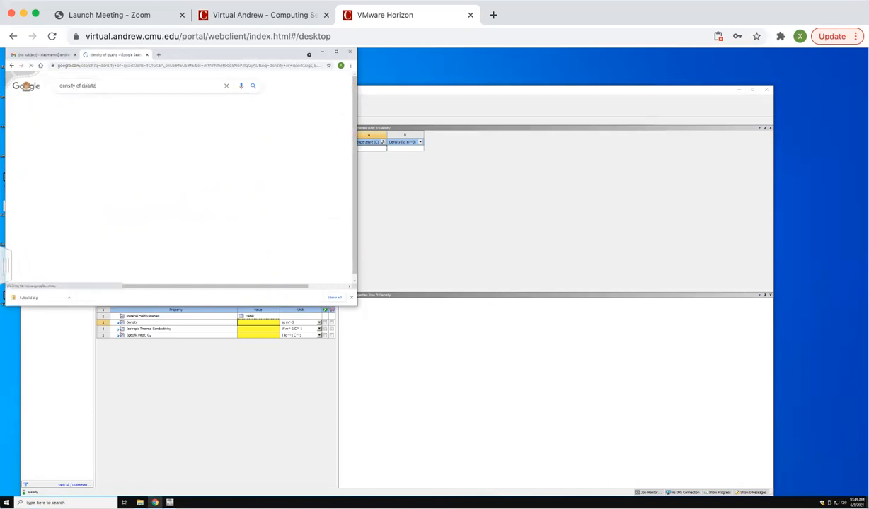
Back in Workbench, set quartz's density to 2650 kg m^-3 and its isotropic thermal conductivity to 1.4.
{"action": "left_click", "coordinate": [148, 372]}
{"action": "type", "text": "2650"}
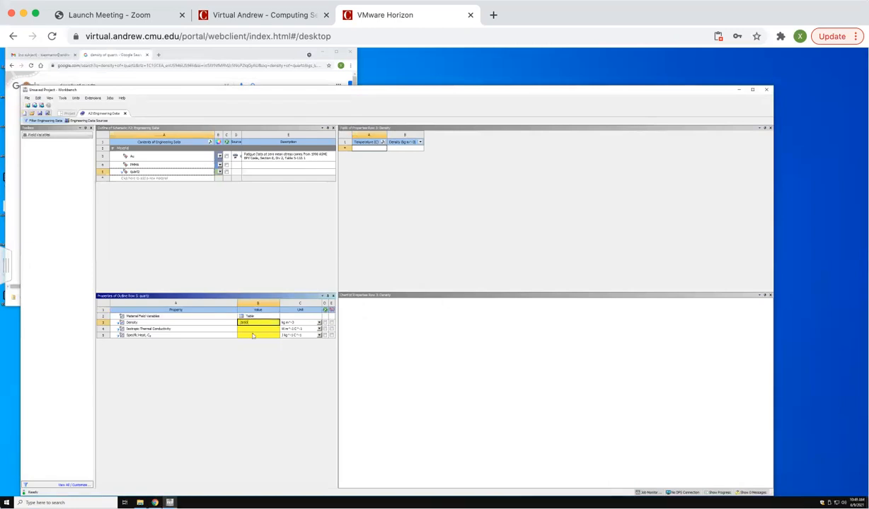
{"action": "key", "text": "Return"}
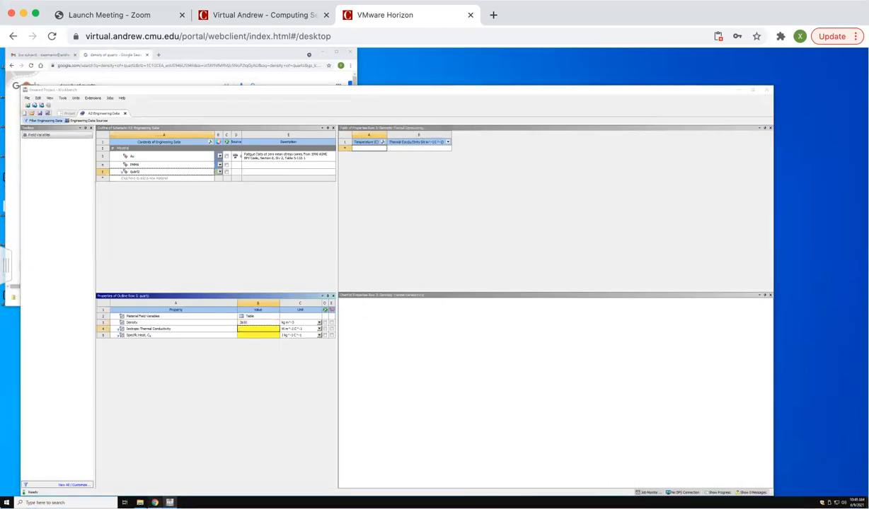
{"action": "left_click", "coordinate": [152, 500]}
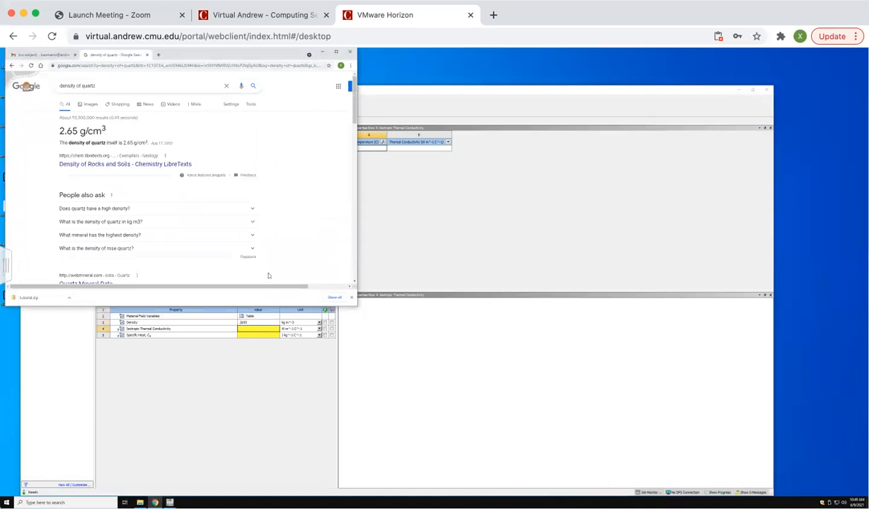
{"action": "left_click", "coordinate": [249, 330]}
{"action": "type", "text": "1.4"}
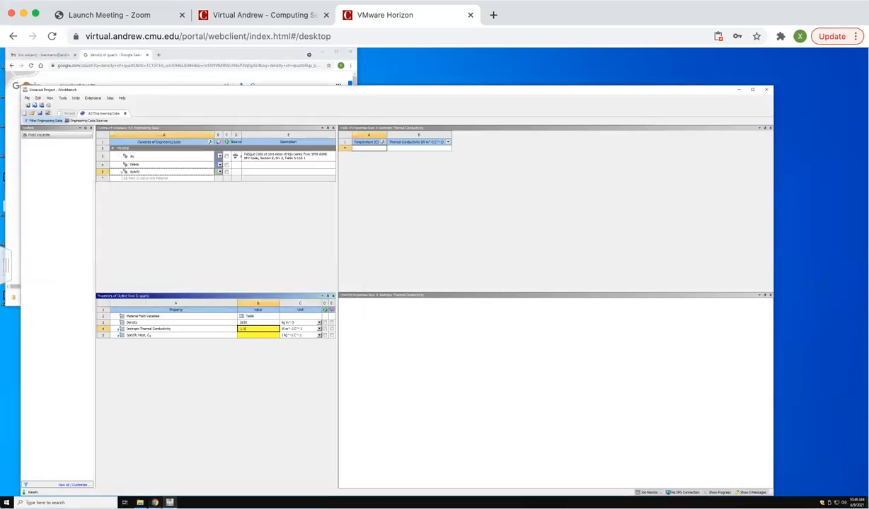
{"action": "key", "text": "Return"}
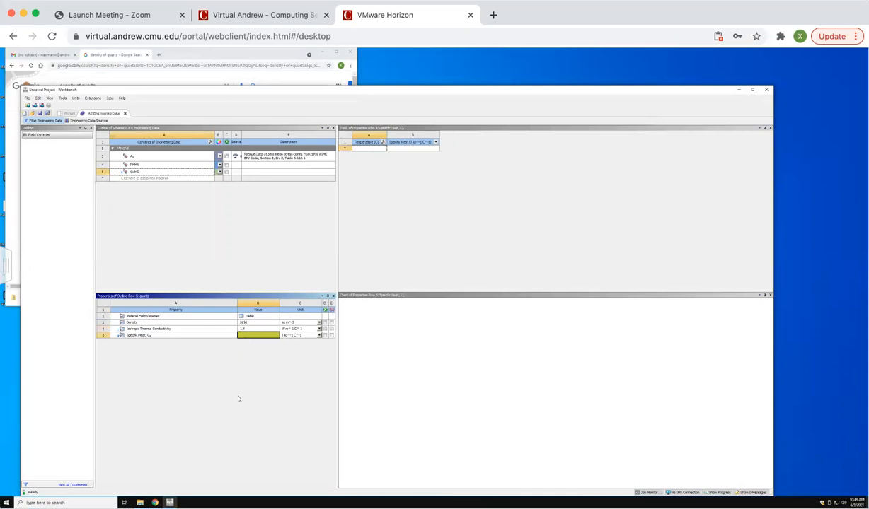
Switch to Chrome, search the web for "specific heat capacity of quartz" and highlight the specific heat value in the results.
{"action": "left_click", "coordinate": [155, 502]}
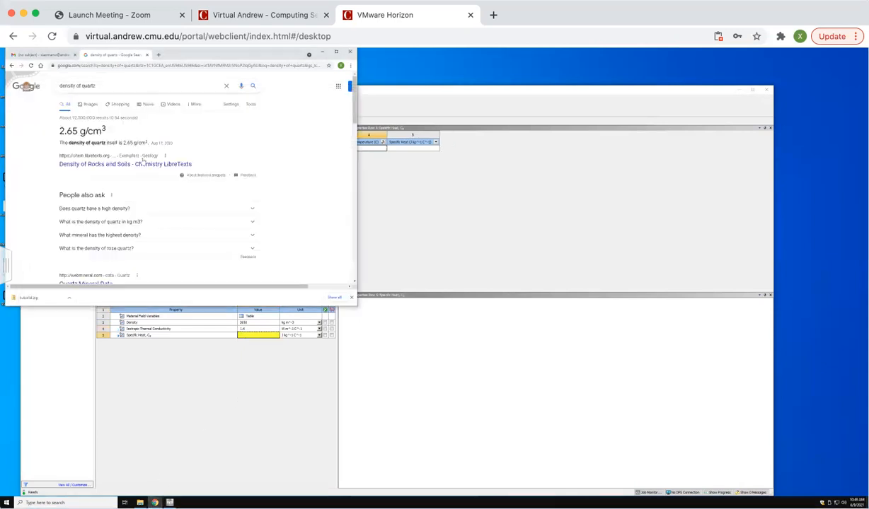
{"action": "left_click", "coordinate": [95, 86]}
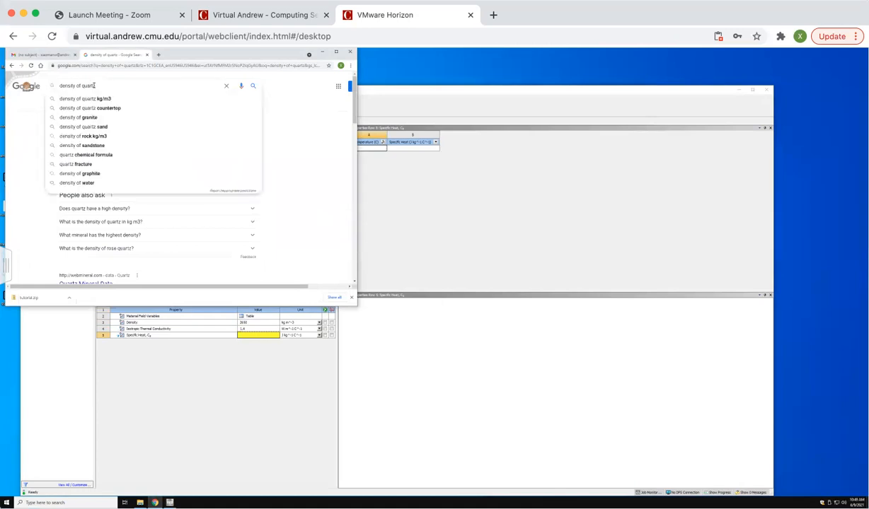
{"action": "double_click", "coordinate": [67, 85]}
{"action": "type", "text": "spe"}
{"action": "key", "text": "Down"}
{"action": "key", "text": "Down"}
{"action": "key", "text": "Down"}
{"action": "key", "text": "Down"}
{"action": "key", "text": "Up"}
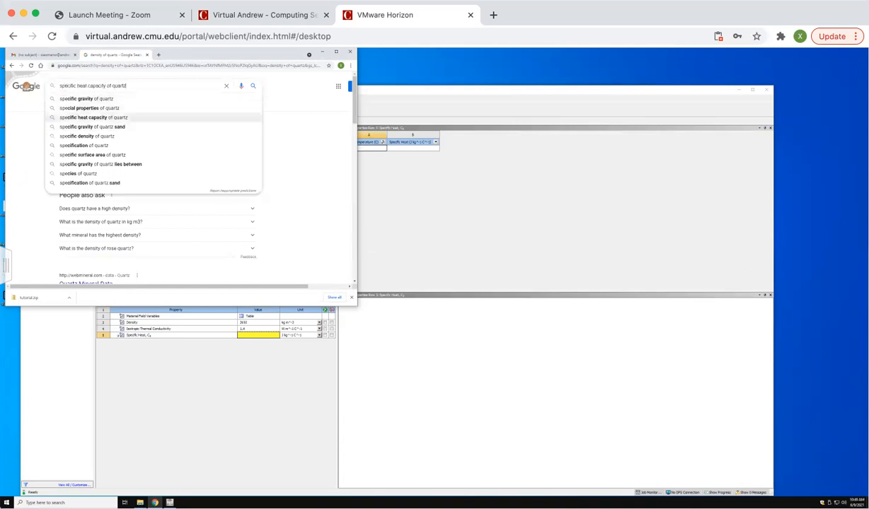
{"action": "key", "text": "Return"}
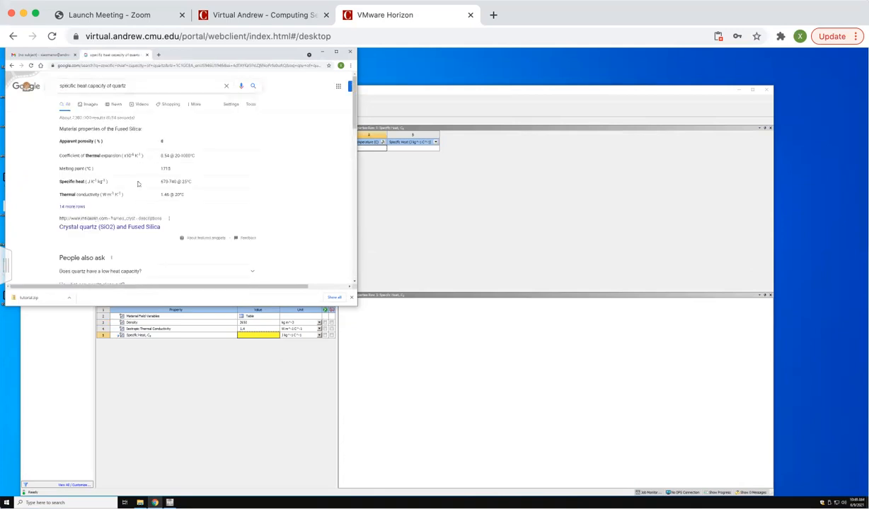
{"action": "left_click_drag", "start_coordinate": [161, 182], "coordinate": [174, 182]}
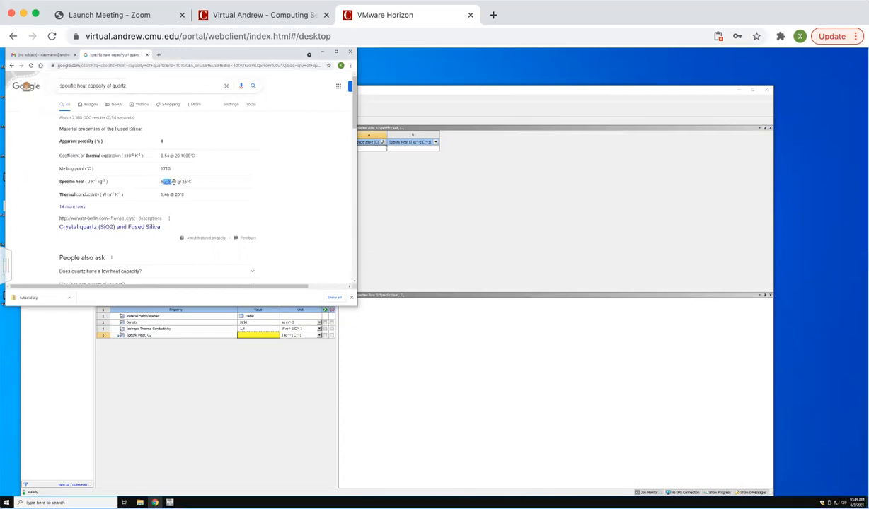
Back in Workbench, set quartz's specific heat to 740 and close the engineering data.
{"action": "left_click", "coordinate": [295, 343]}
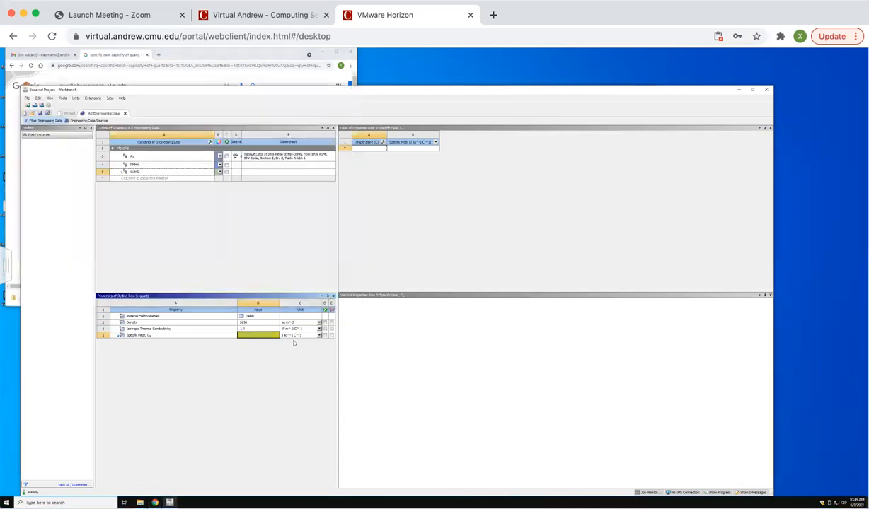
{"action": "type", "text": "740"}
{"action": "key", "text": "Return"}
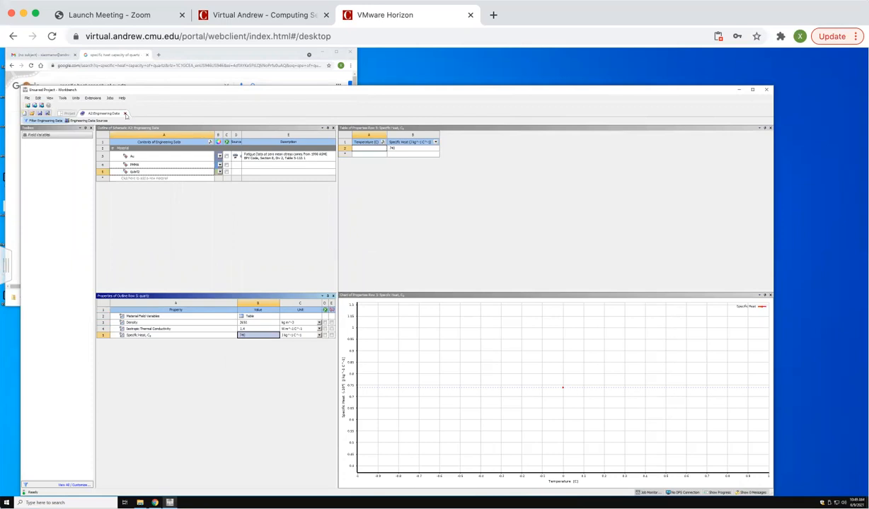
{"action": "left_click", "coordinate": [125, 114]}
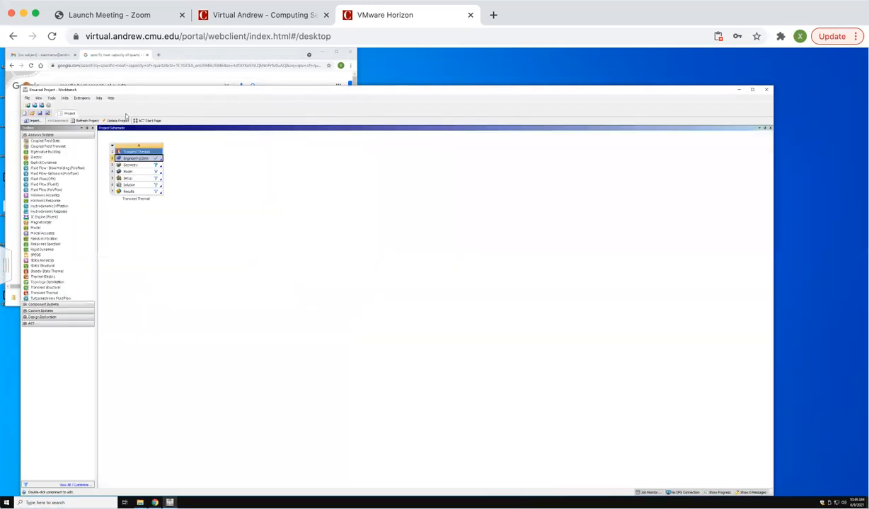
Reopen the engineering data to examine quartz's isotropic thermal conductivity, and close it again.
{"action": "double_click", "coordinate": [138, 159]}
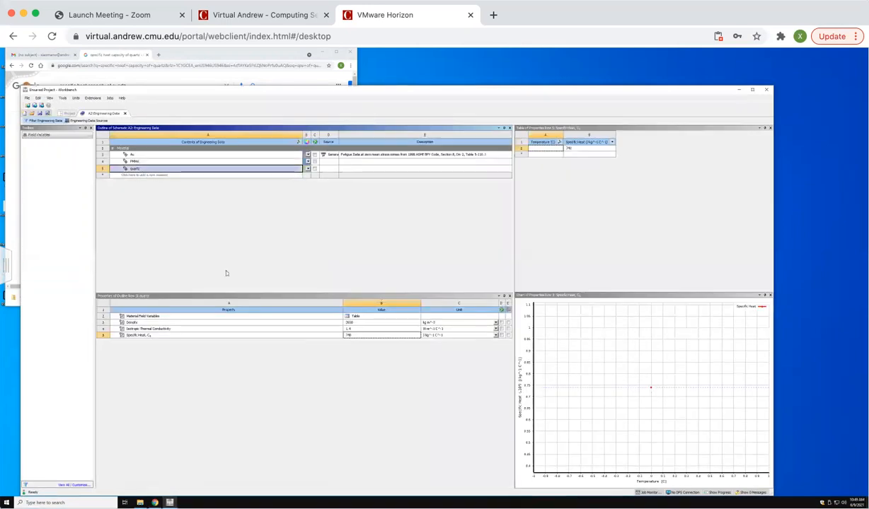
{"action": "left_click", "coordinate": [350, 331]}
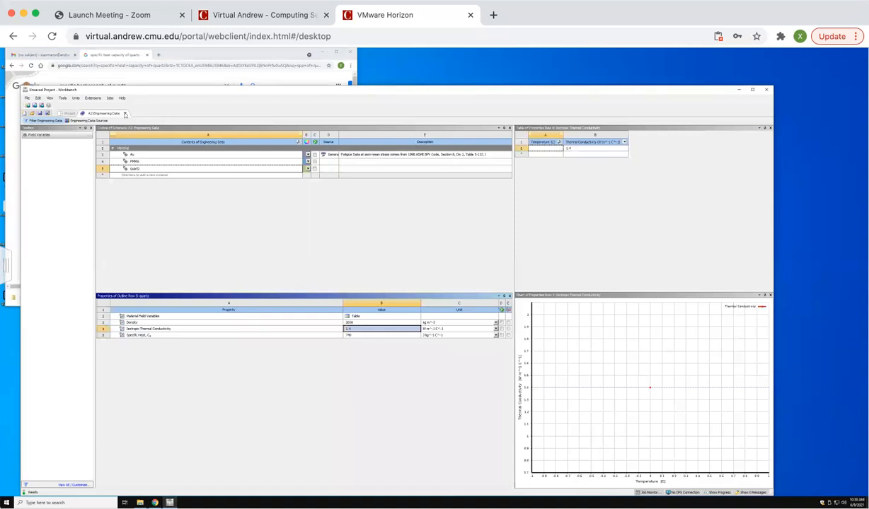
{"action": "left_click", "coordinate": [125, 114]}
Open the Transient Thermal system's geometry in SpaceClaim, declining participation in the SpaceClaim Improvement Program.
{"action": "double_click", "coordinate": [130, 165]}
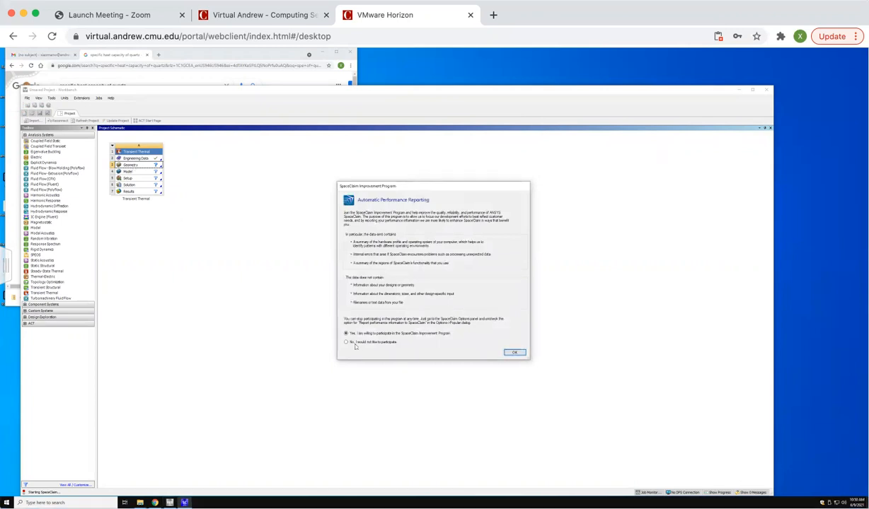
{"action": "left_click", "coordinate": [346, 343]}
{"action": "left_click", "coordinate": [512, 352]}
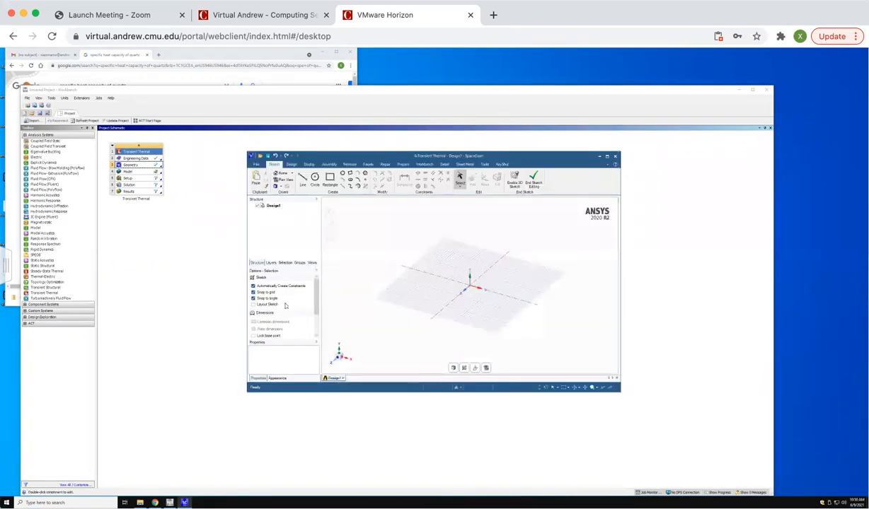
Move the SpaceClaim window and enlarge it to fill most of the remote desktop.
{"action": "left_click_drag", "start_coordinate": [329, 156], "coordinate": [163, 95]}
{"action": "left_click_drag", "start_coordinate": [444, 327], "coordinate": [767, 507]}
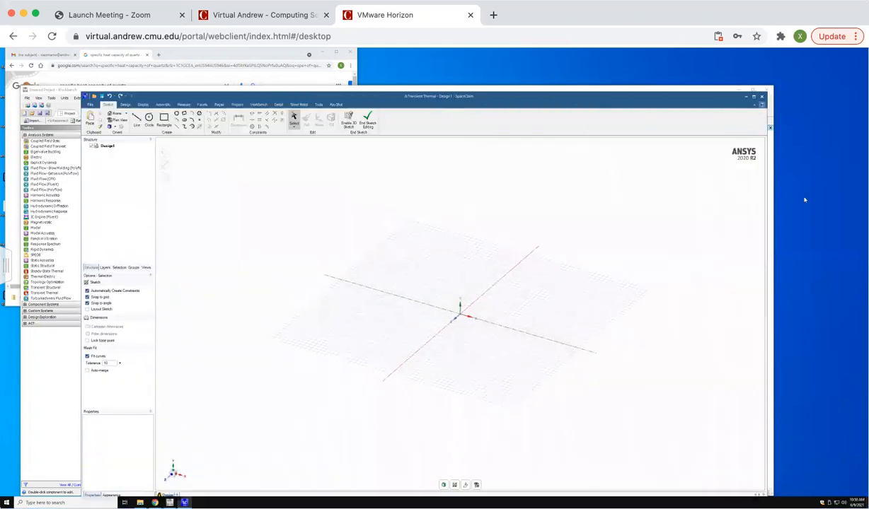
{"action": "left_click_drag", "start_coordinate": [79, 88], "coordinate": [81, 53]}
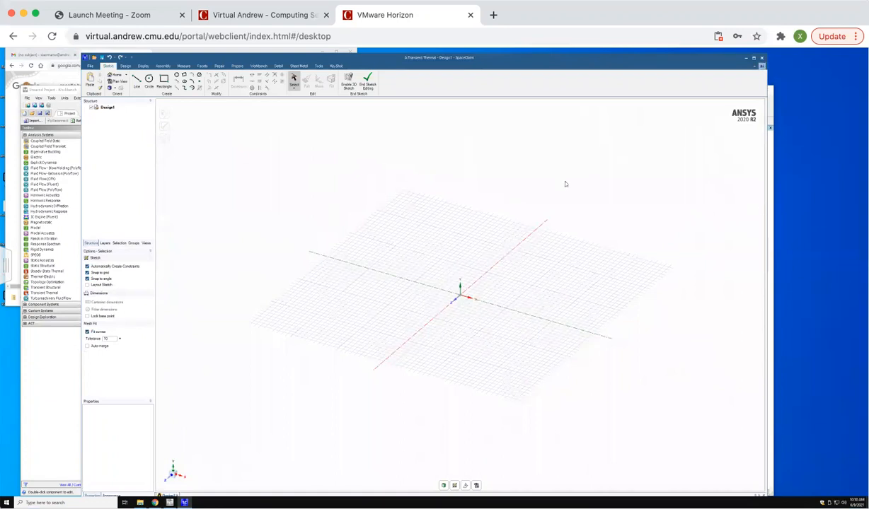
Set this document's length unit to micrometers in the SpaceClaim options.
{"action": "left_click", "coordinate": [90, 67]}
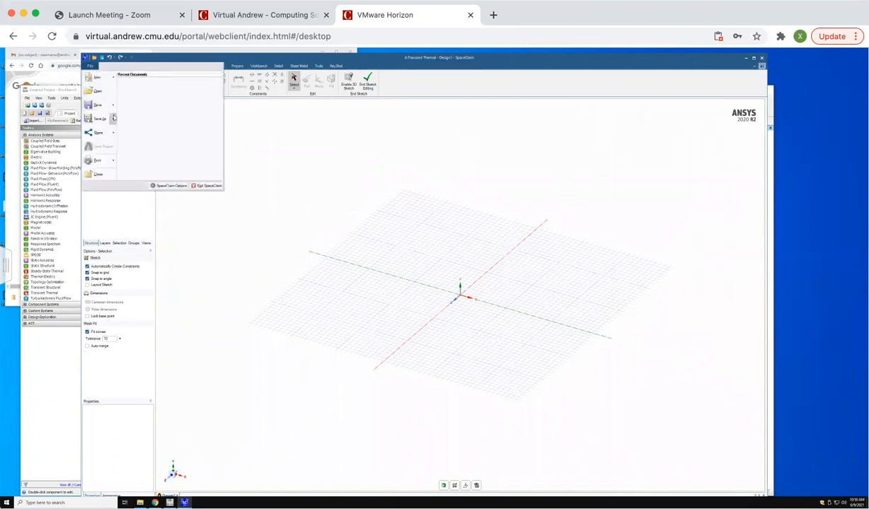
{"action": "left_click", "coordinate": [171, 186]}
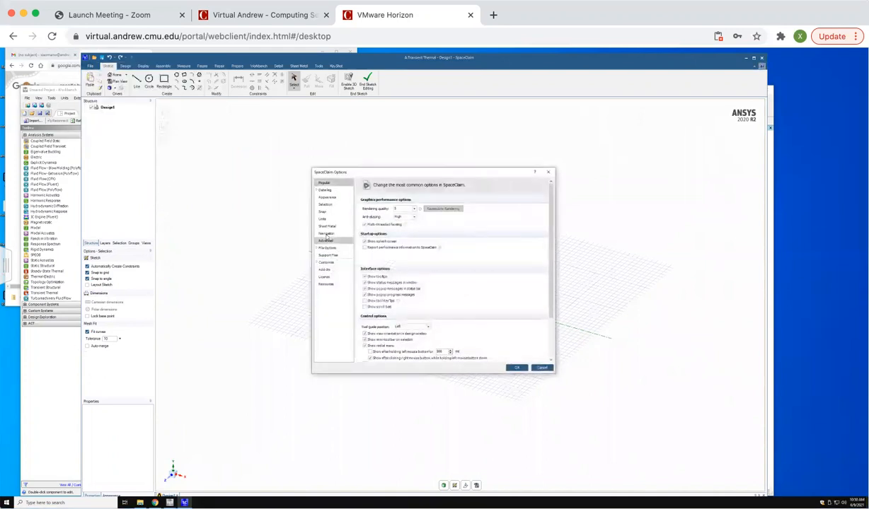
{"action": "left_click", "coordinate": [324, 220]}
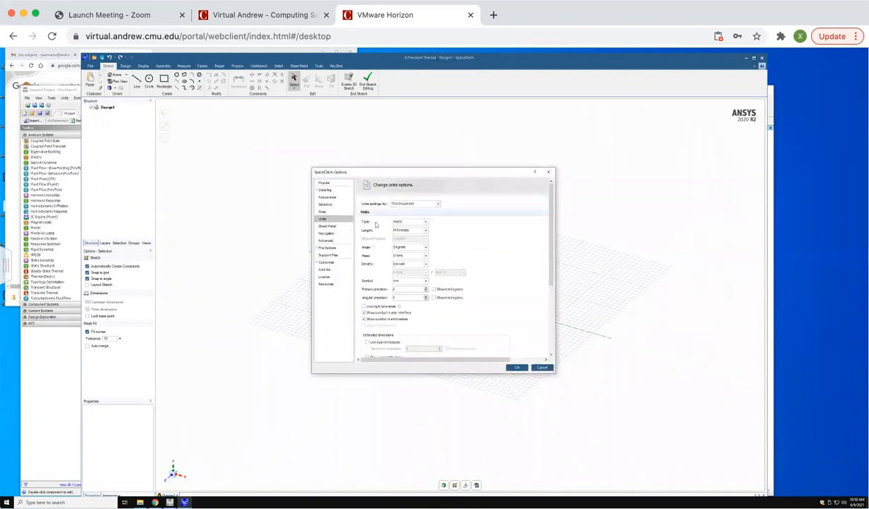
{"action": "left_click", "coordinate": [425, 230]}
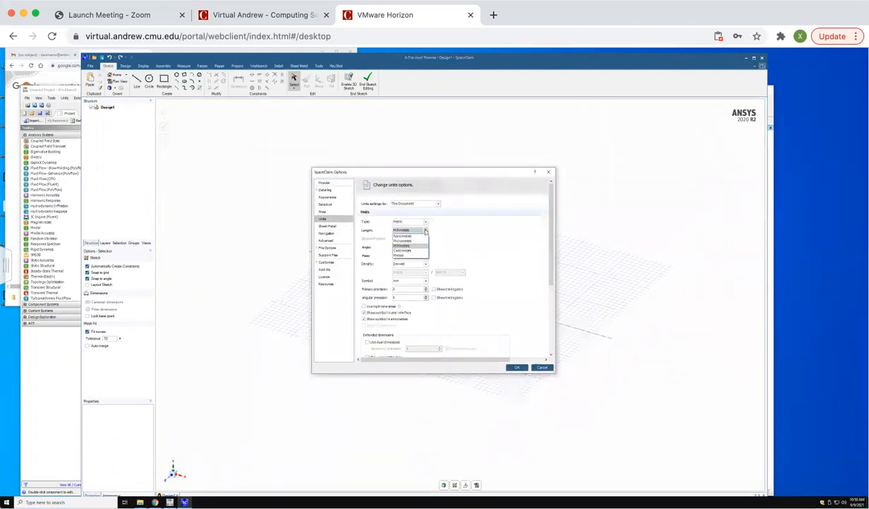
{"action": "left_click", "coordinate": [421, 242]}
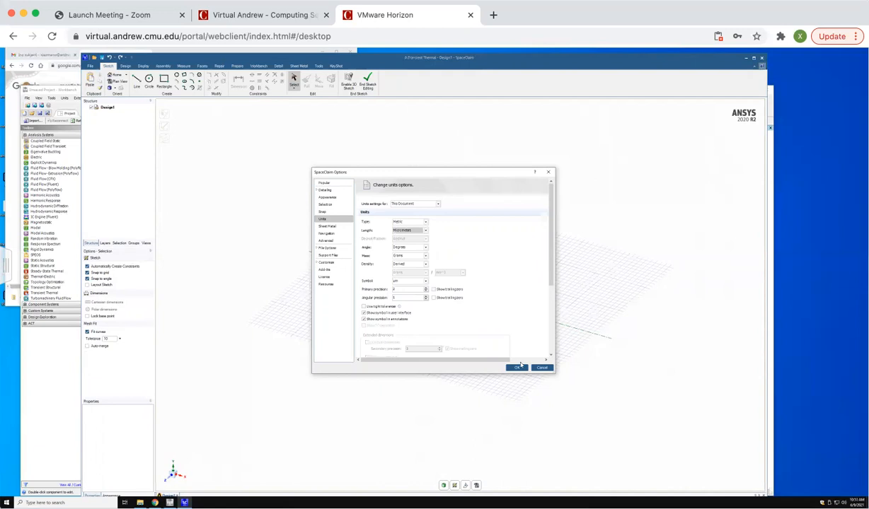
{"action": "left_click", "coordinate": [517, 368]}
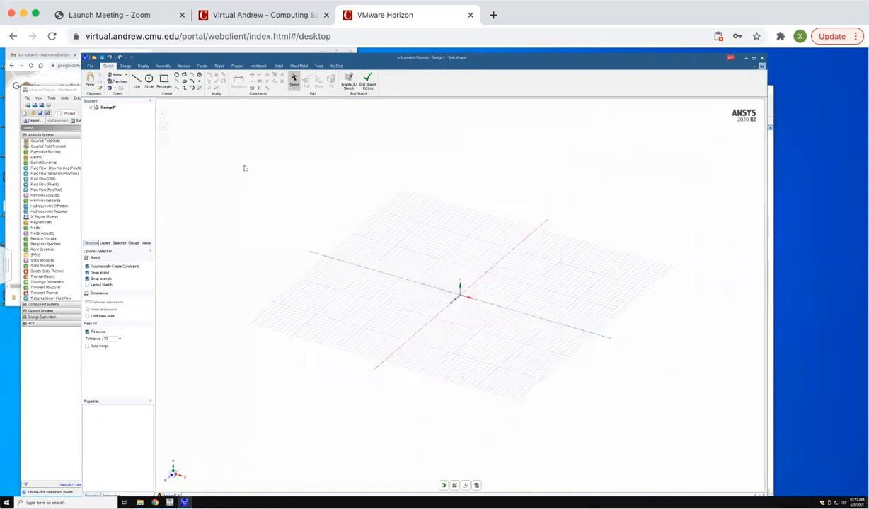
Try to sketch a rectangle with one corner at the origin and inspect its proportions.
{"action": "left_click", "coordinate": [164, 81]}
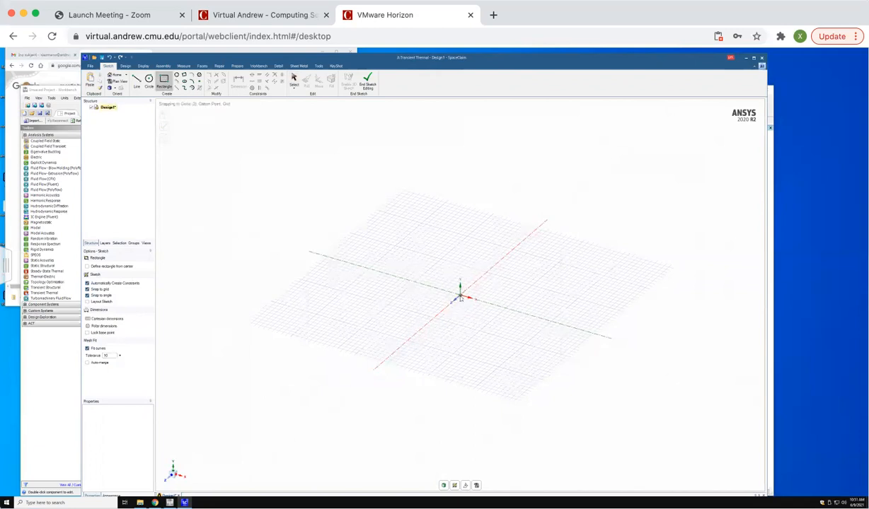
{"action": "left_click", "coordinate": [460, 295]}
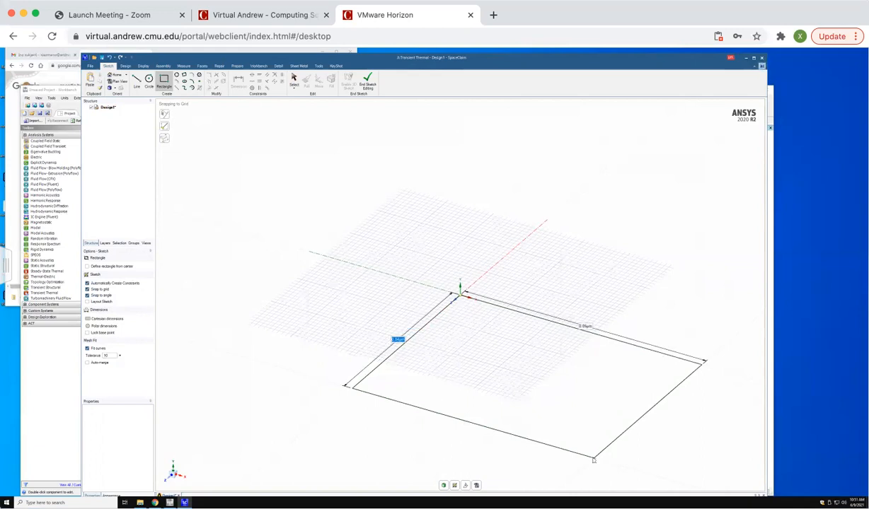
{"action": "type", "text": "10"}
{"action": "key", "text": "BackSpace"}
{"action": "key", "text": "BackSpace"}
{"action": "key", "text": "Return"}
{"action": "scroll", "coordinate": [594, 411], "scroll_direction": "down", "scroll_amount": 8}
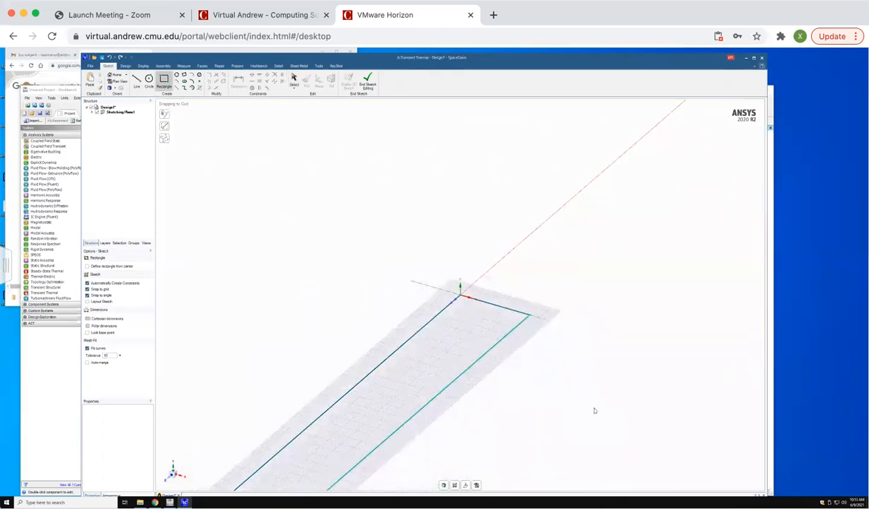
{"action": "scroll", "coordinate": [594, 411], "scroll_direction": "down", "scroll_amount": 10}
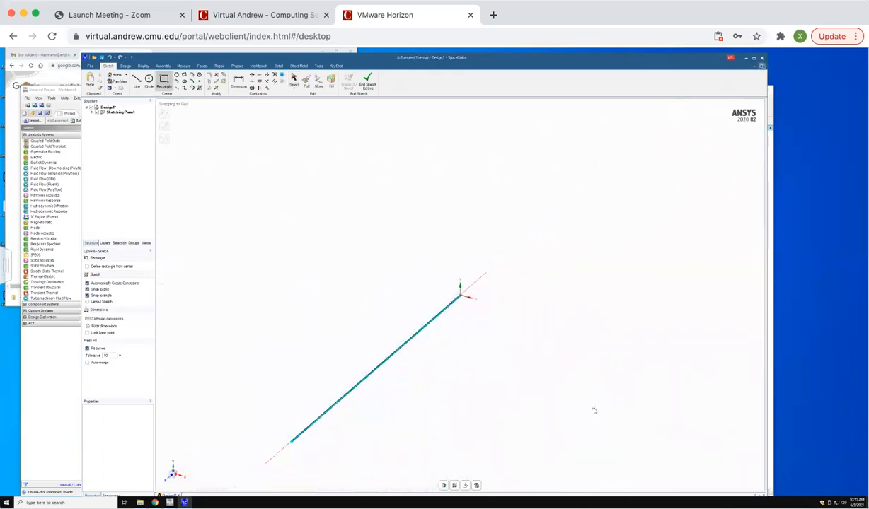
{"action": "scroll", "coordinate": [459, 297], "scroll_direction": "up", "scroll_amount": 2}
{"action": "scroll", "coordinate": [459, 299], "scroll_direction": "down", "scroll_amount": 4}
{"action": "scroll", "coordinate": [459, 299], "scroll_direction": "up", "scroll_amount": 4}
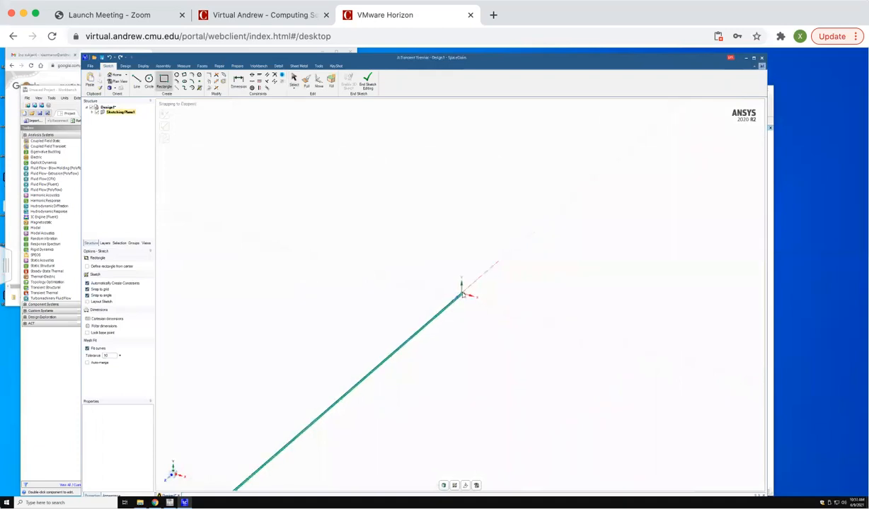
{"action": "scroll", "coordinate": [462, 297], "scroll_direction": "up", "scroll_amount": 3}
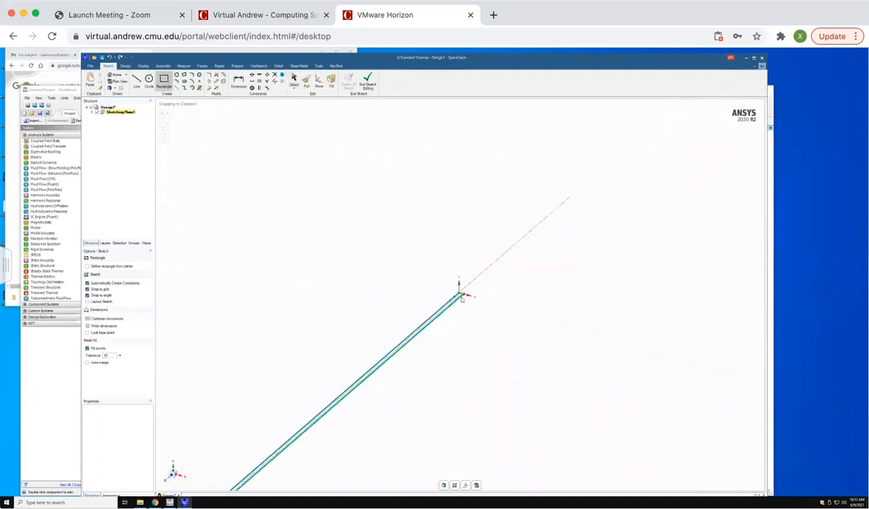
{"action": "scroll", "coordinate": [461, 299], "scroll_direction": "up", "scroll_amount": 2}
{"action": "scroll", "coordinate": [460, 300], "scroll_direction": "up", "scroll_amount": 4}
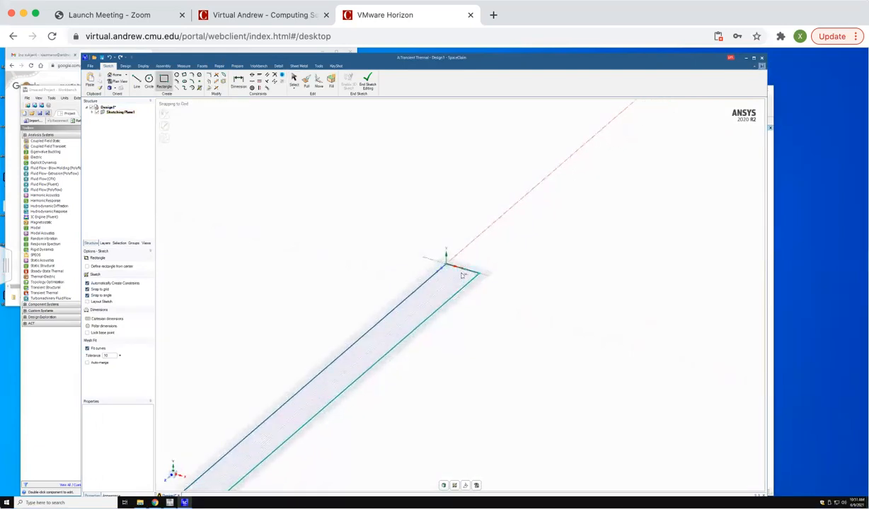
Leave the Rectangle tool and delete the sketching plane together with its elongated rectangle.
{"action": "key", "text": "Escape"}
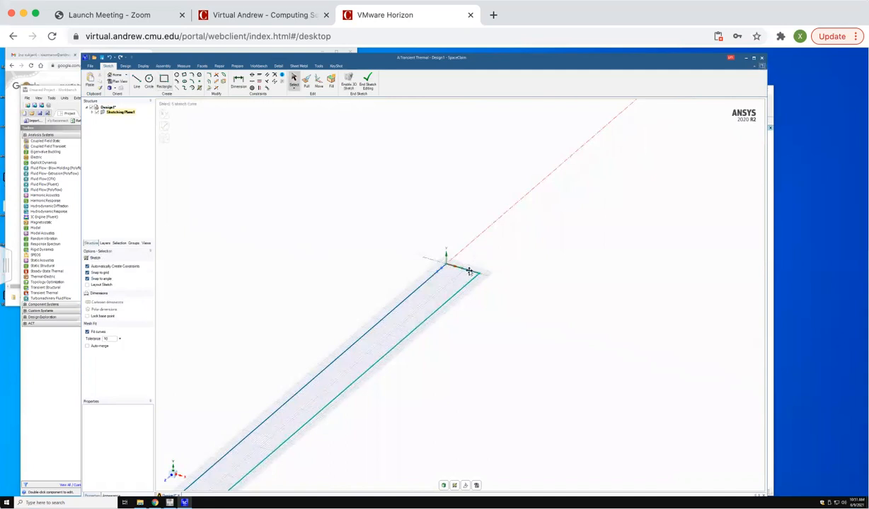
{"action": "left_click", "coordinate": [469, 271]}
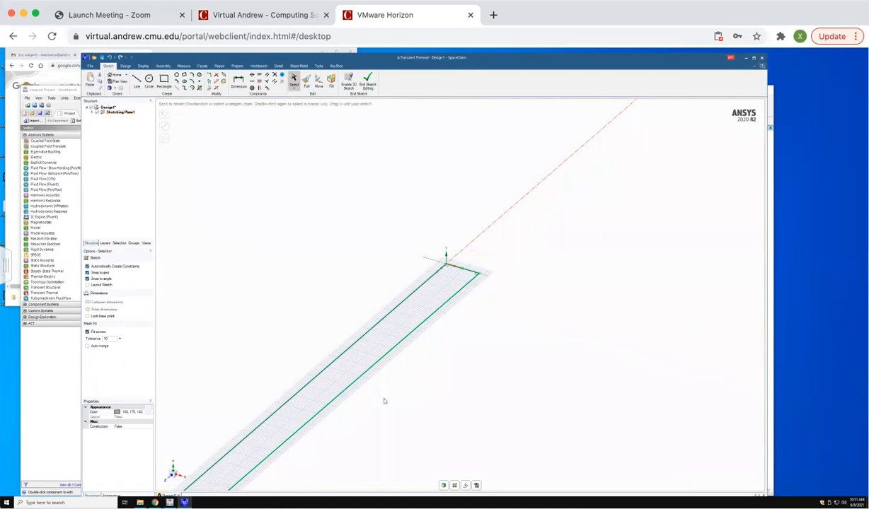
{"action": "scroll", "coordinate": [352, 344], "scroll_direction": "down", "scroll_amount": 1}
{"action": "scroll", "coordinate": [456, 277], "scroll_direction": "up", "scroll_amount": 2}
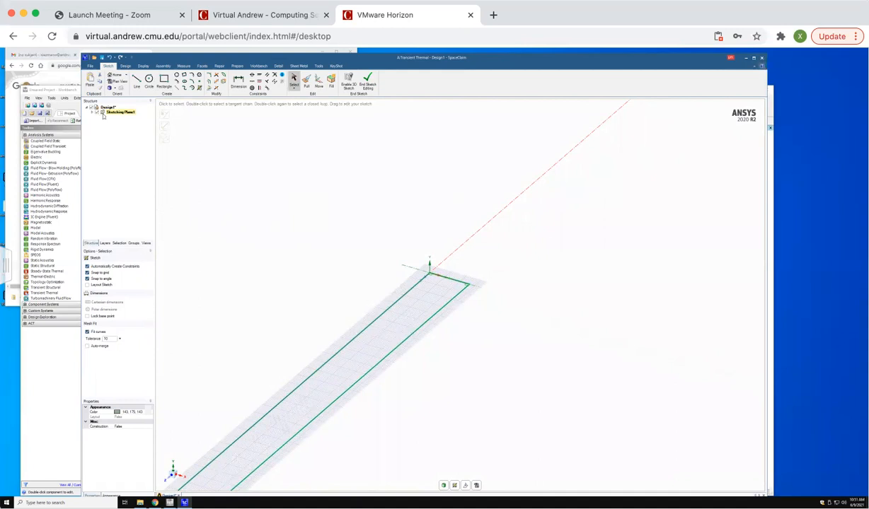
{"action": "right_click", "coordinate": [129, 112]}
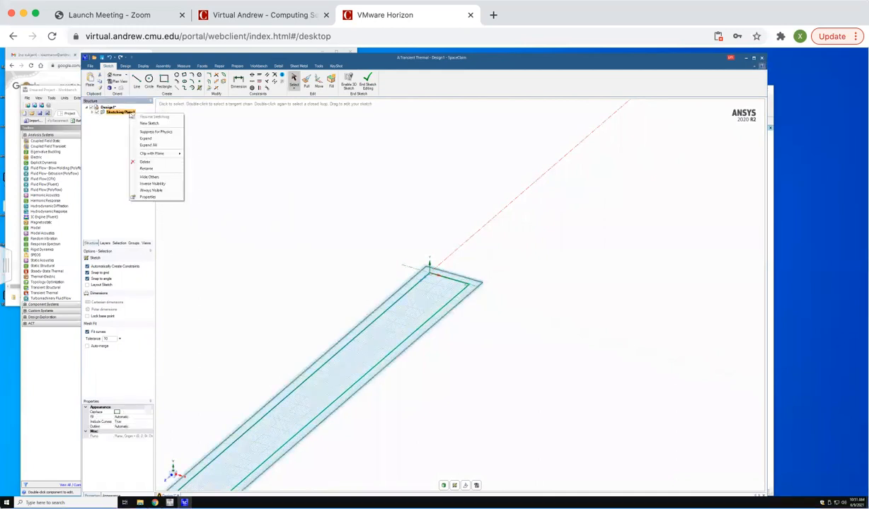
{"action": "left_click", "coordinate": [148, 162]}
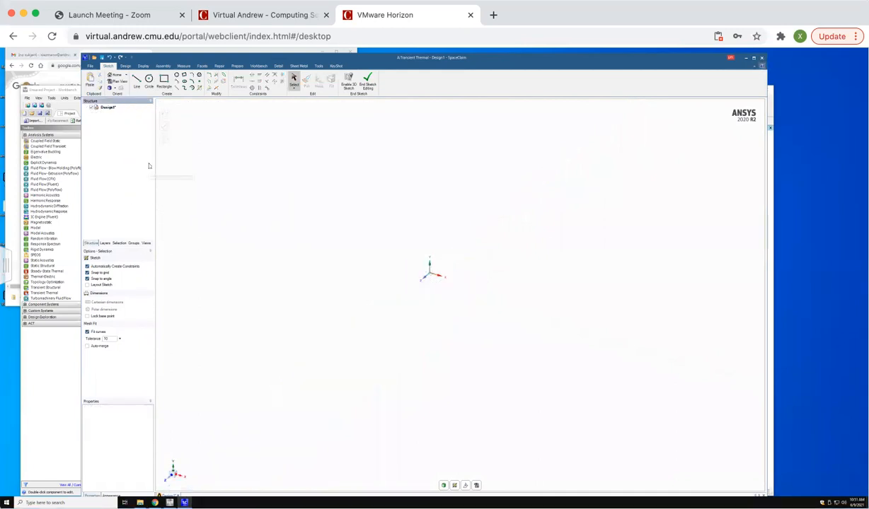
Sketch a rectangle from the origin with a 10 µm short side and its long side along X, and end the sketch as a surface.
{"action": "left_click", "coordinate": [164, 80]}
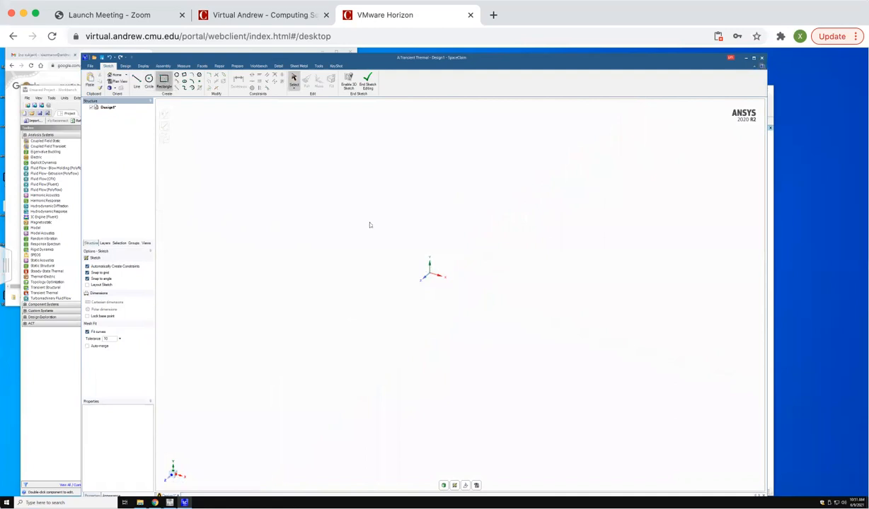
{"action": "left_click", "coordinate": [430, 274]}
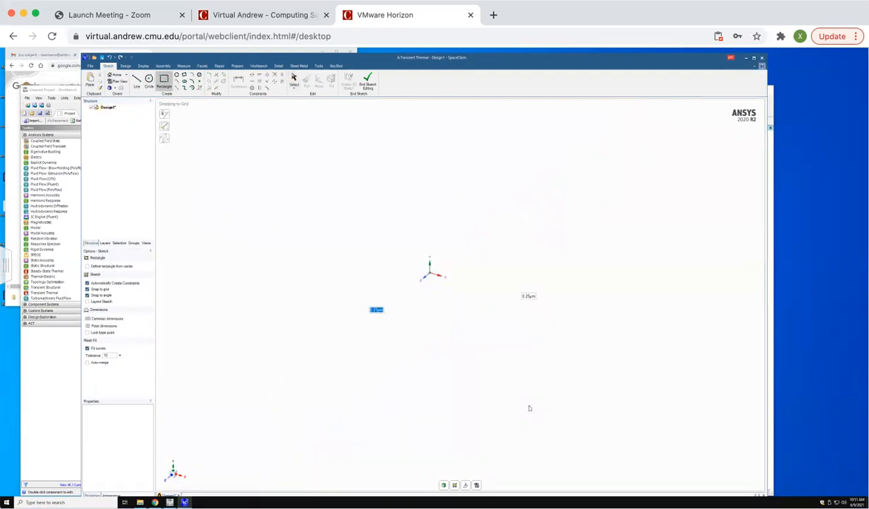
{"action": "type", "text": "10"}
{"action": "key", "text": "Escape"}
{"action": "scroll", "coordinate": [460, 296], "scroll_direction": "down", "scroll_amount": 6}
{"action": "scroll", "coordinate": [460, 296], "scroll_direction": "down", "scroll_amount": 4}
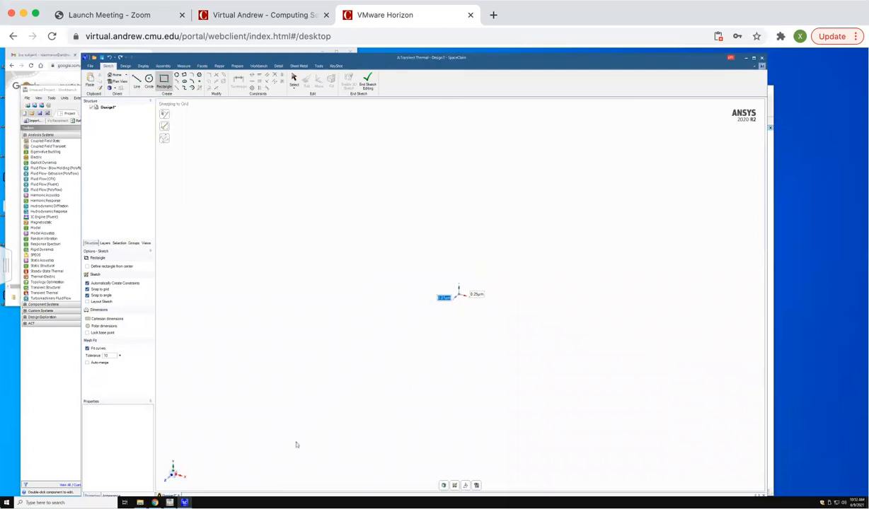
{"action": "type", "text": "100"}
{"action": "key", "text": "Return"}
{"action": "scroll", "coordinate": [296, 445], "scroll_direction": "down", "scroll_amount": 3}
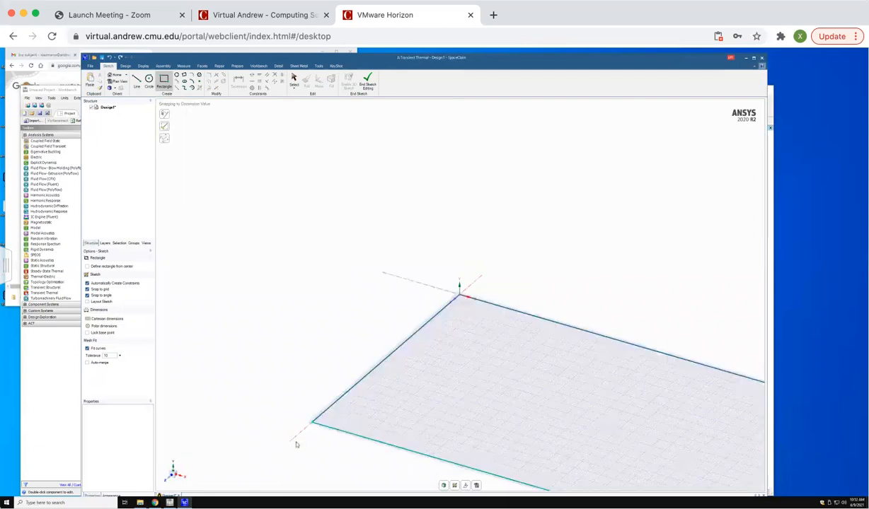
{"action": "scroll", "coordinate": [523, 276], "scroll_direction": "down", "scroll_amount": 4}
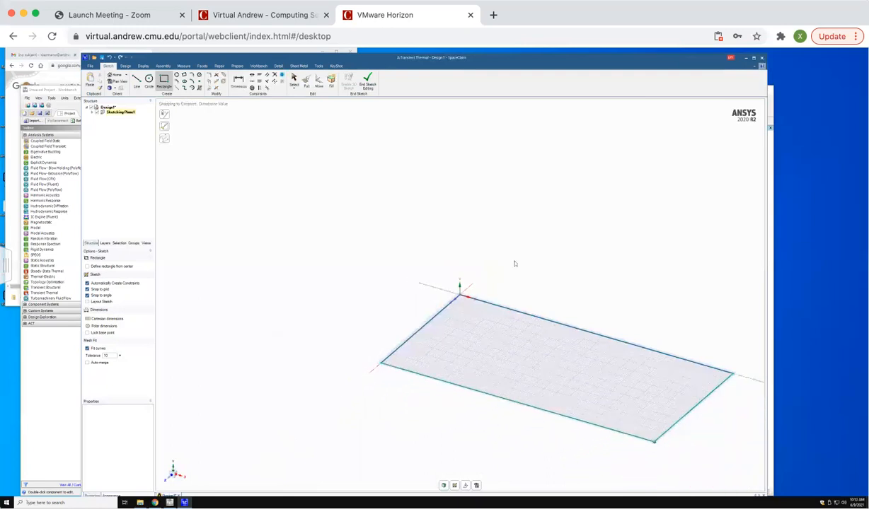
{"action": "key", "text": "Escape"}
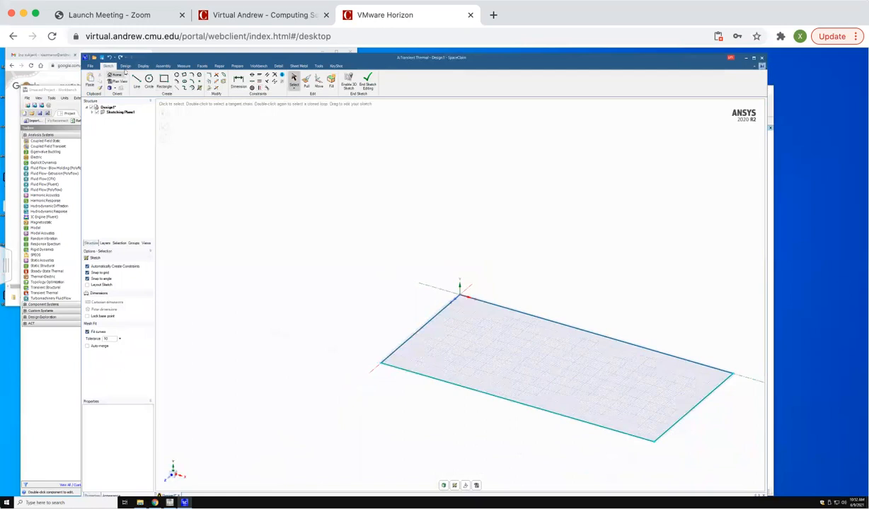
{"action": "left_click", "coordinate": [366, 81]}
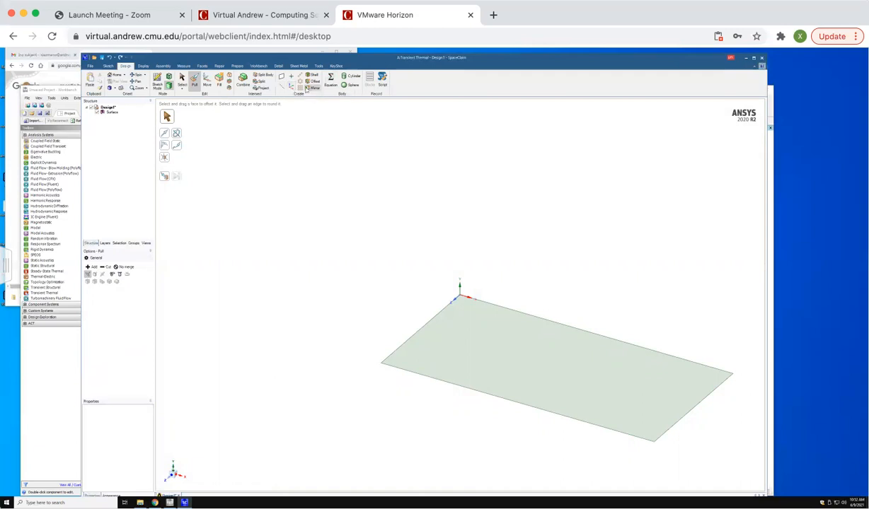
Move the rectangular surface 10 µm in the negative X direction.
{"action": "left_click", "coordinate": [207, 81]}
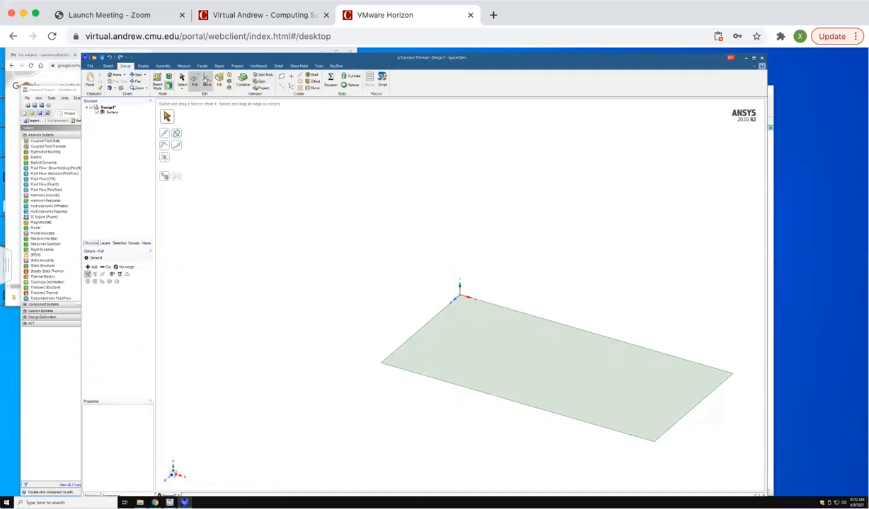
{"action": "left_click", "coordinate": [495, 364]}
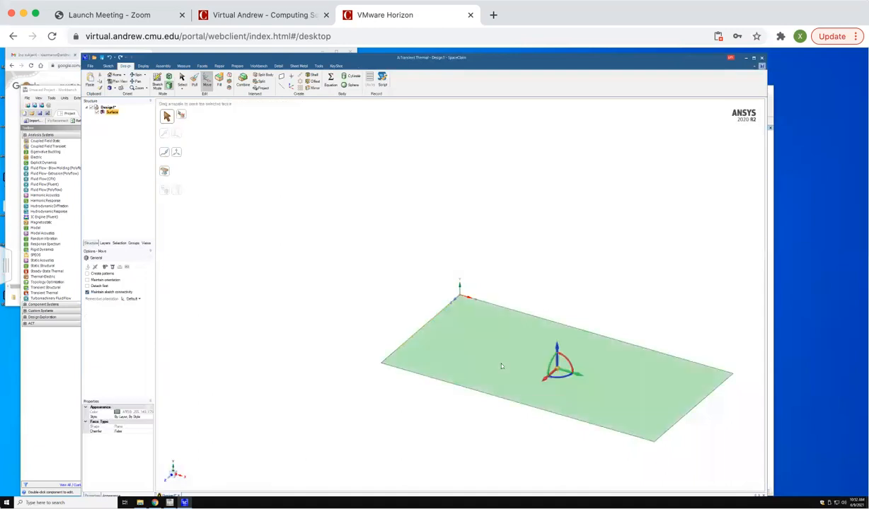
{"action": "left_click_drag", "start_coordinate": [579, 377], "coordinate": [510, 355]}
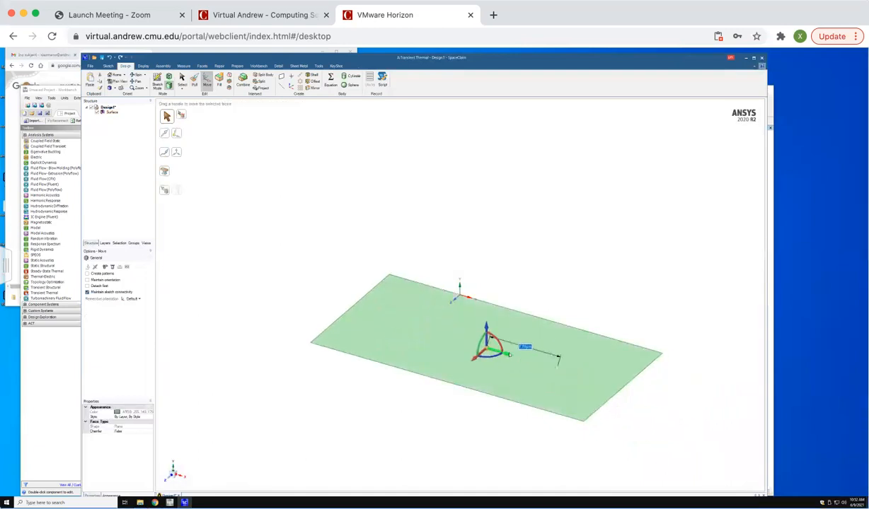
{"action": "type", "text": "10"}
{"action": "key", "text": "Return"}
{"action": "key", "text": "Escape"}
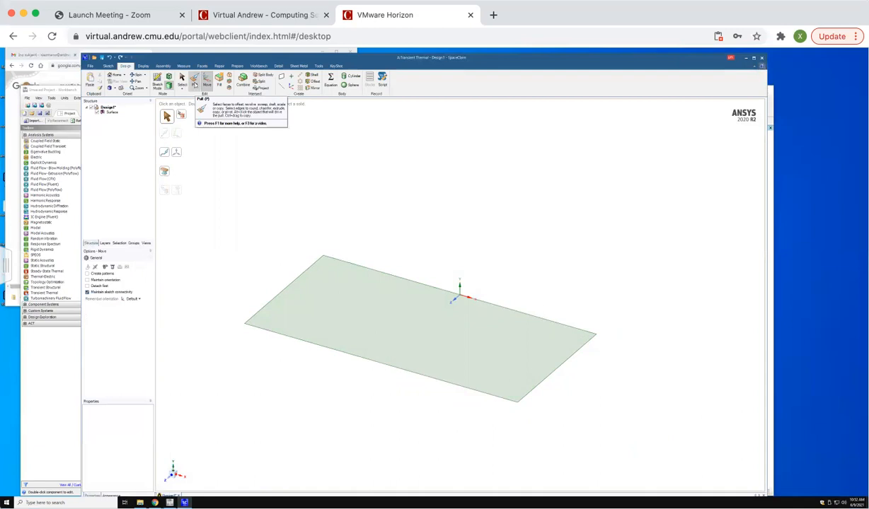
Pull the rectangular surface upward by 0.01 µm to turn it into a thin solid.
{"action": "left_click", "coordinate": [194, 82]}
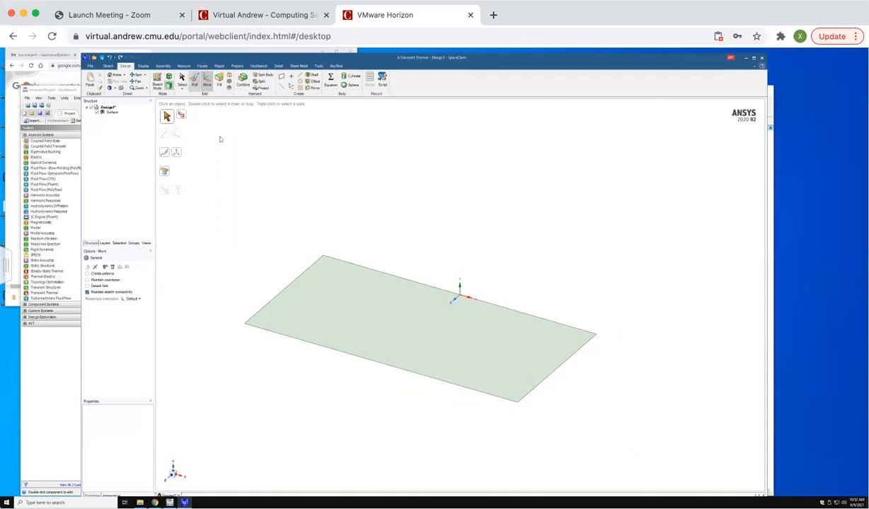
{"action": "left_click_drag", "start_coordinate": [377, 312], "coordinate": [380, 303]}
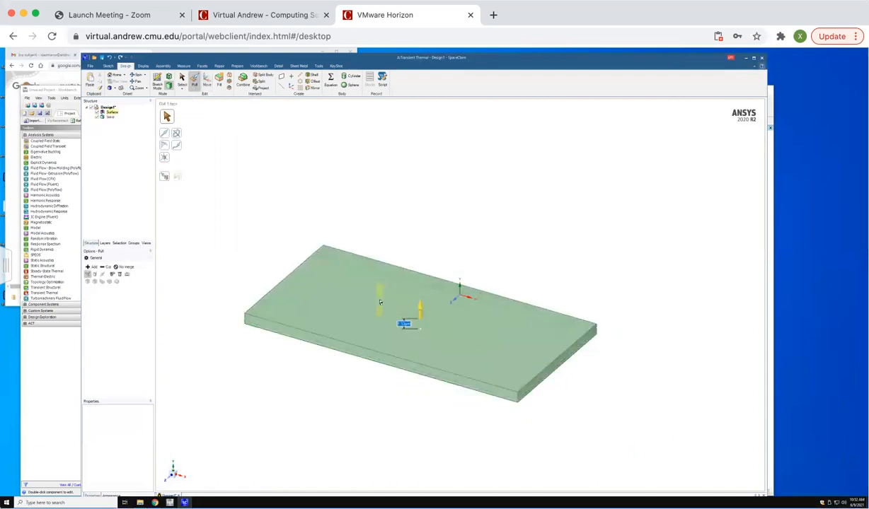
{"action": "type", "text": "0"}
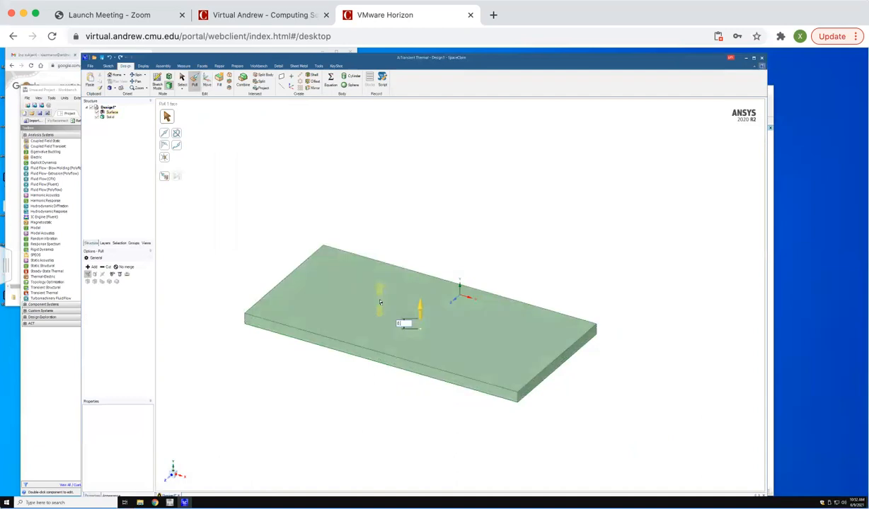
{"action": "type", "text": ".01"}
{"action": "key", "text": "Return"}
{"action": "left_click", "coordinate": [335, 275]}
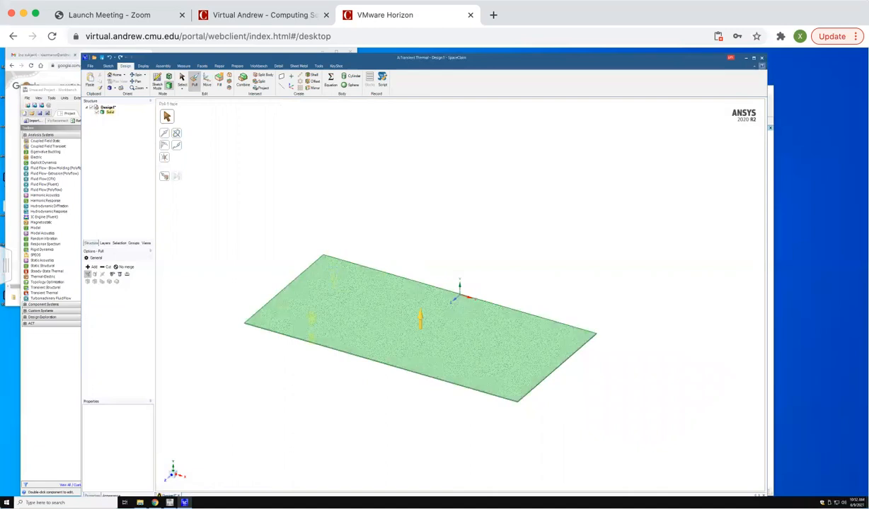
{"action": "key", "text": "Escape"}
Create a plane on the underside face of the thin solid and select that plane.
{"action": "middle_click_drag", "start_coordinate": [275, 374], "coordinate": [331, 324]}
{"action": "left_click", "coordinate": [281, 77]}
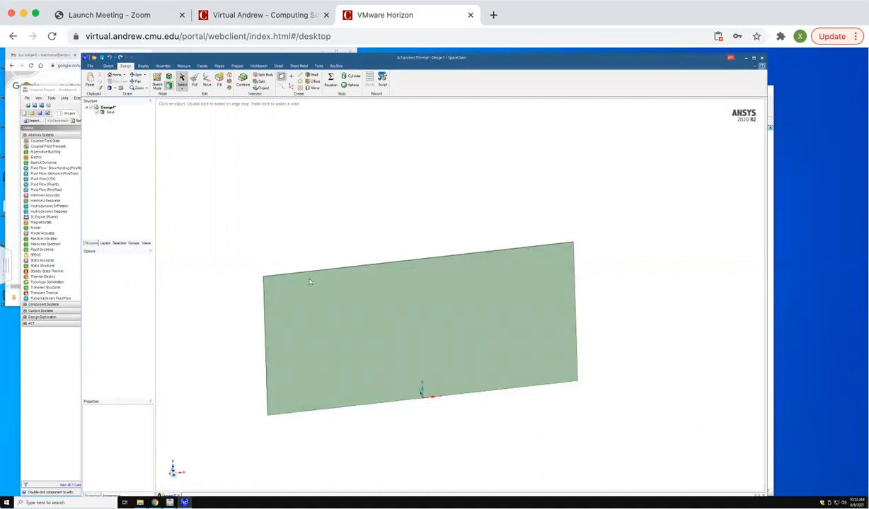
{"action": "left_click", "coordinate": [297, 315]}
{"action": "left_click", "coordinate": [111, 117]}
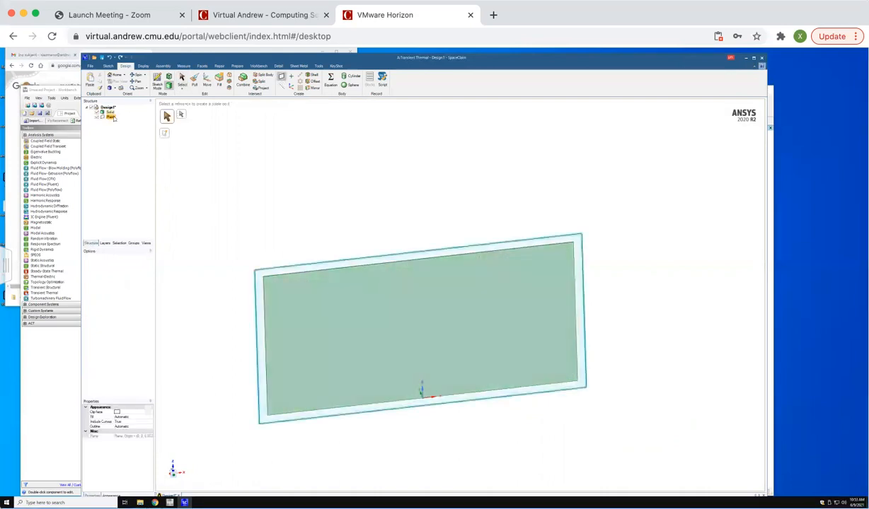
Rename the new plane on the underside of the thin solid as Au-PMMA.
{"action": "right_click", "coordinate": [111, 118]}
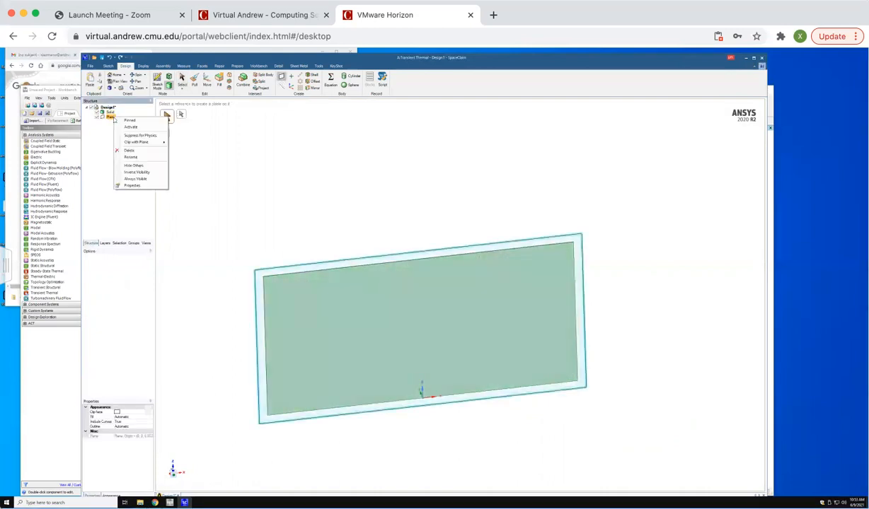
{"action": "left_click", "coordinate": [137, 159]}
{"action": "type", "text": "mi"}
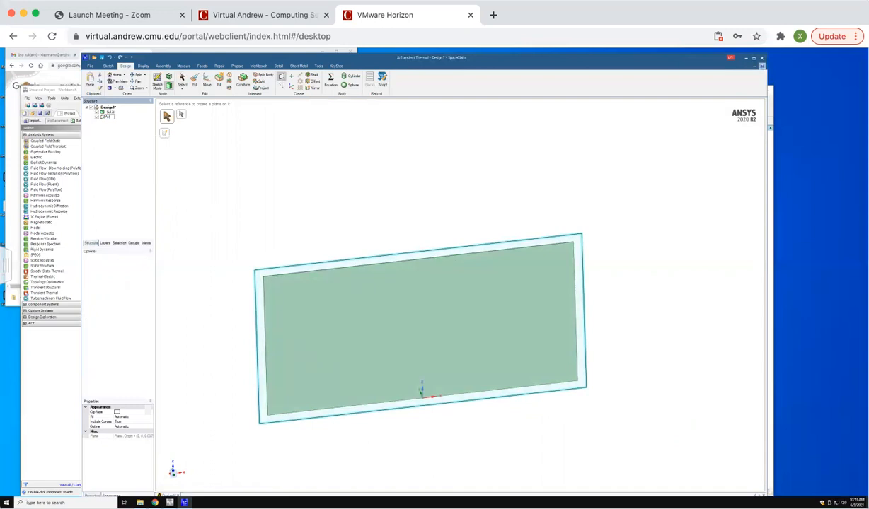
{"action": "type", "text": "-PMM"}
{"action": "key", "text": "Return"}
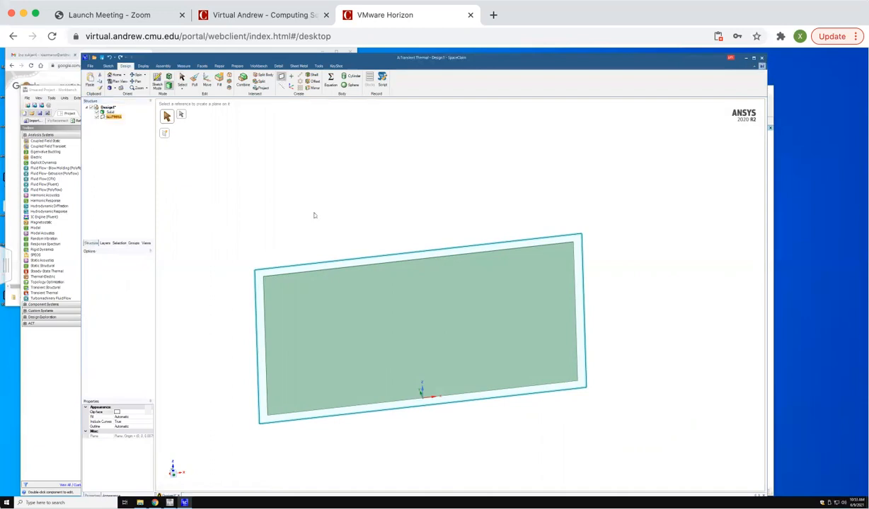
Pull the solid's underside face slightly below the Au-PMMA plane to add the thin PMMA layer thickness.
{"action": "mouse_move", "coordinate": [310, 235]}
{"action": "middle_mouse_down"}
{"action": "mouse_move", "coordinate": [304, 345]}
{"action": "mouse_move", "coordinate": [330, 243]}
{"action": "middle_mouse_up"}
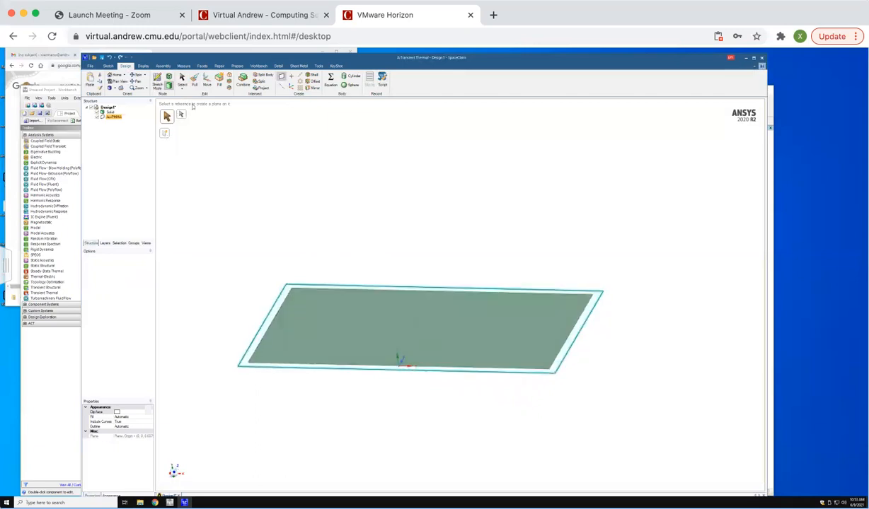
{"action": "left_click", "coordinate": [193, 78]}
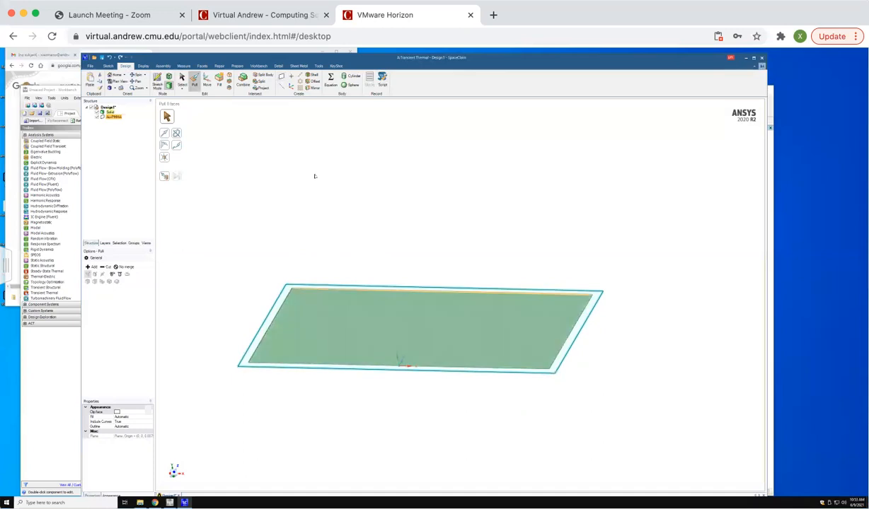
{"action": "left_click", "coordinate": [375, 343]}
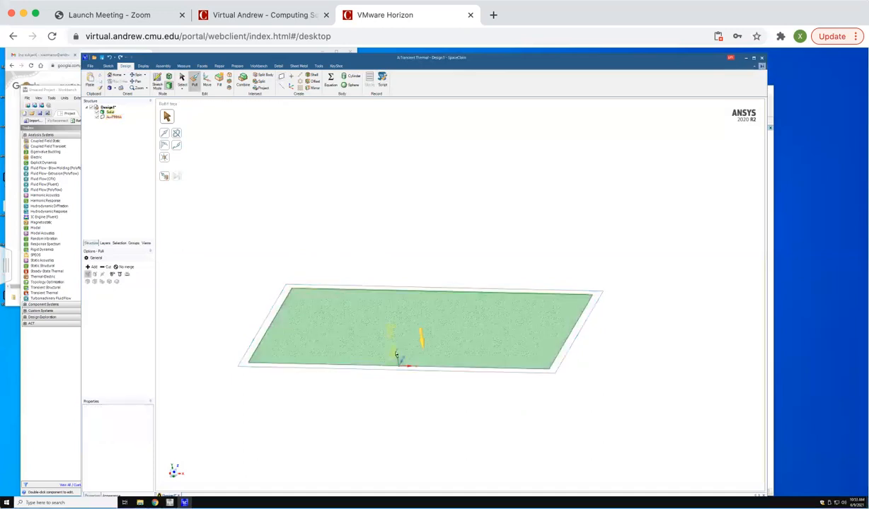
{"action": "left_click_drag", "start_coordinate": [397, 354], "coordinate": [398, 357]}
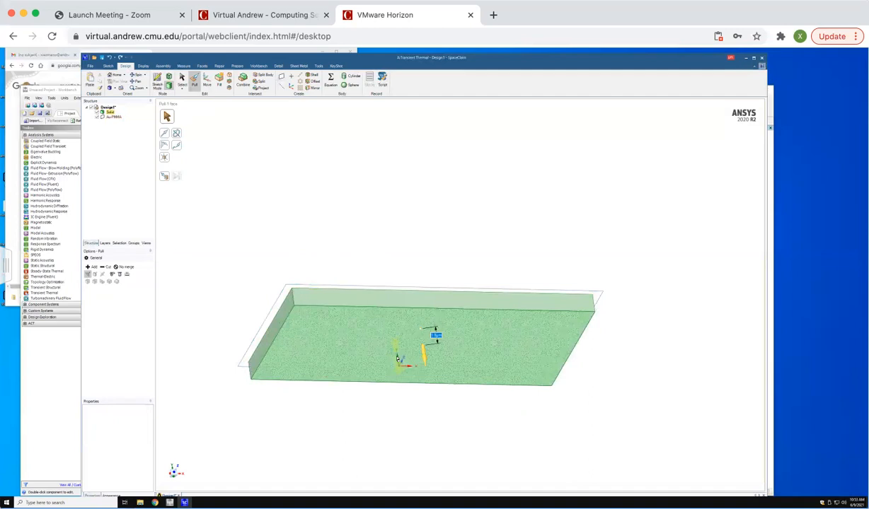
{"action": "type", "text": "0"}
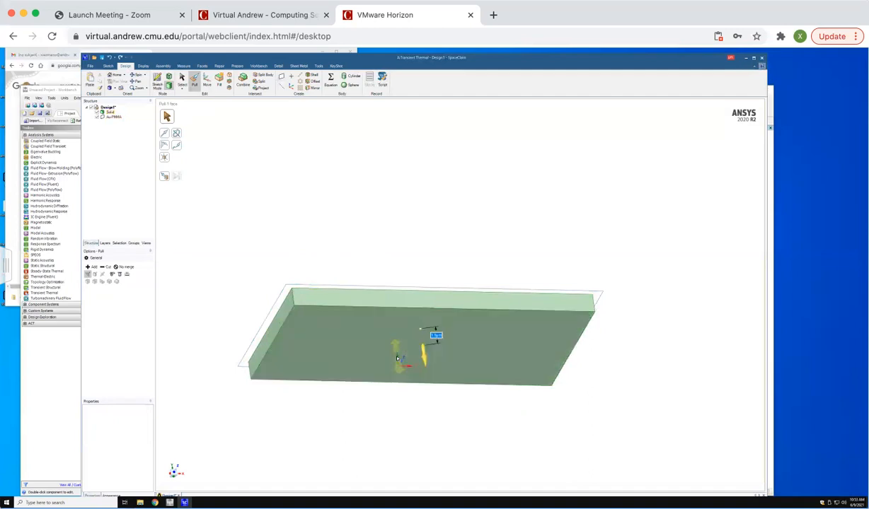
{"action": "key", "text": "Return"}
{"action": "key", "text": "Escape"}
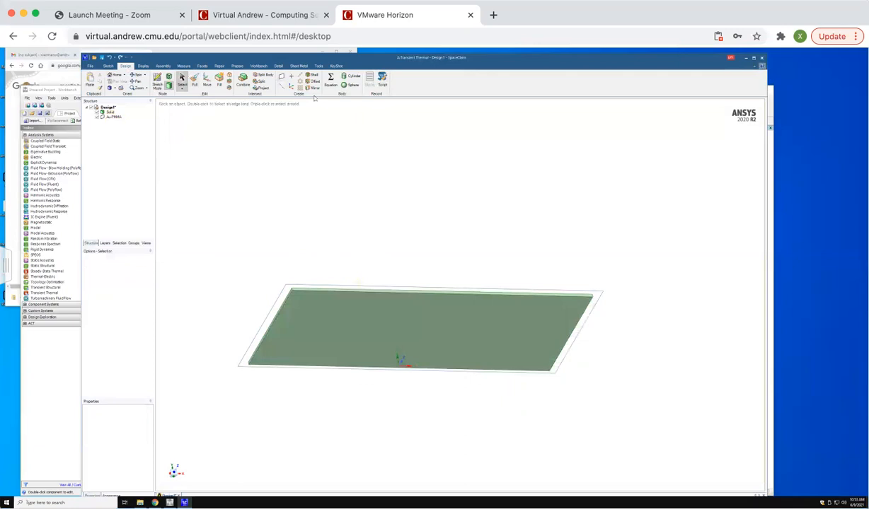
Create a plane on the solid's new underside face and rename it PMMA-quartz.
{"action": "left_click", "coordinate": [282, 77]}
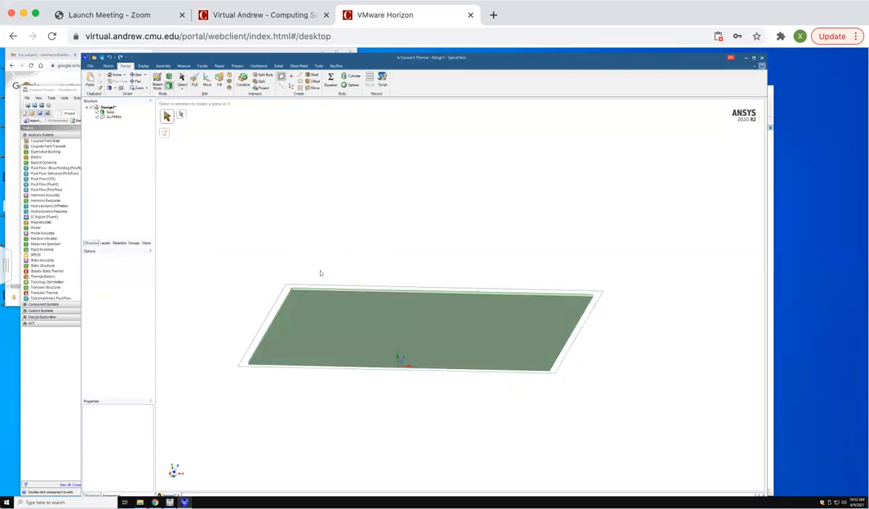
{"action": "left_click", "coordinate": [320, 321]}
{"action": "right_click", "coordinate": [111, 121]}
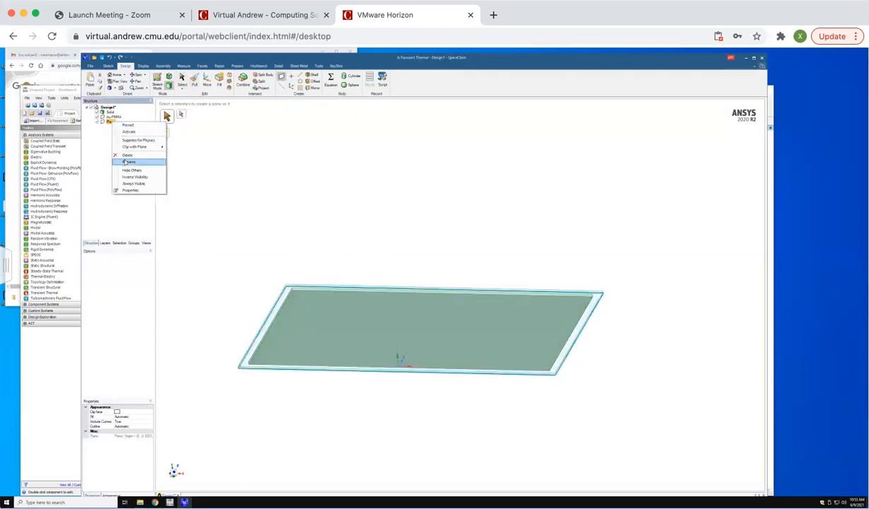
{"action": "left_click", "coordinate": [130, 162]}
{"action": "type", "text": "PMMA square"}
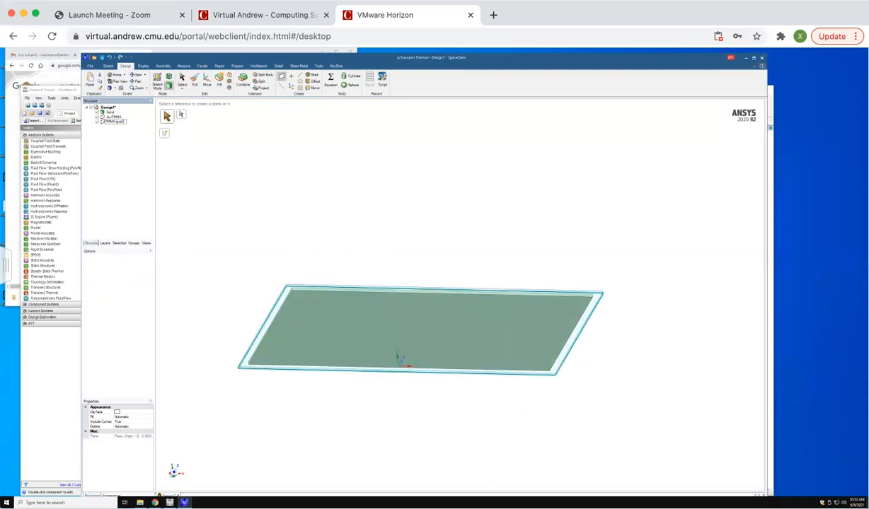
{"action": "key", "text": "Return"}
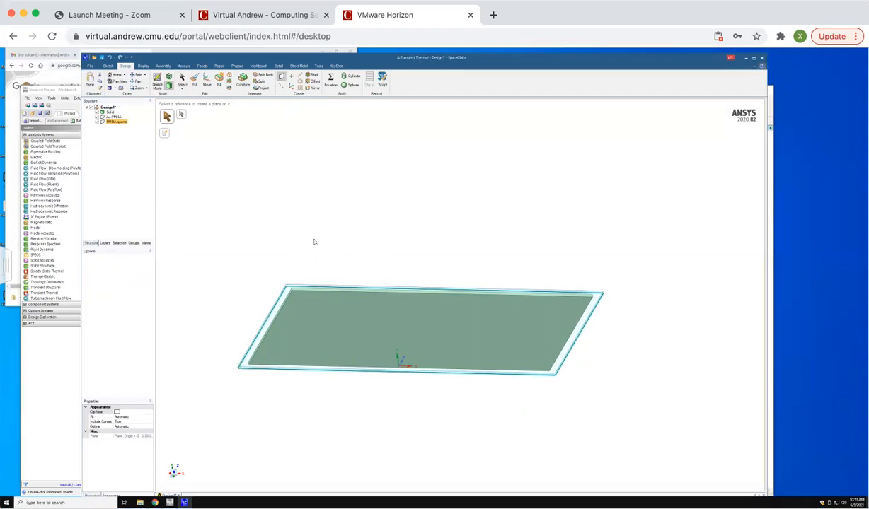
Pull the solid's underside face downward from the PMMA-quartz plane to form the thick quartz block.
{"action": "key", "text": "p"}
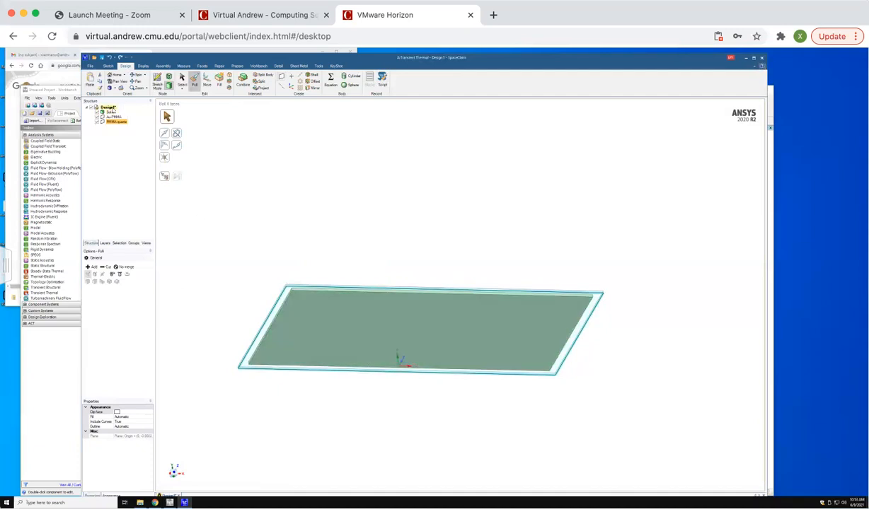
{"action": "left_click", "coordinate": [109, 112]}
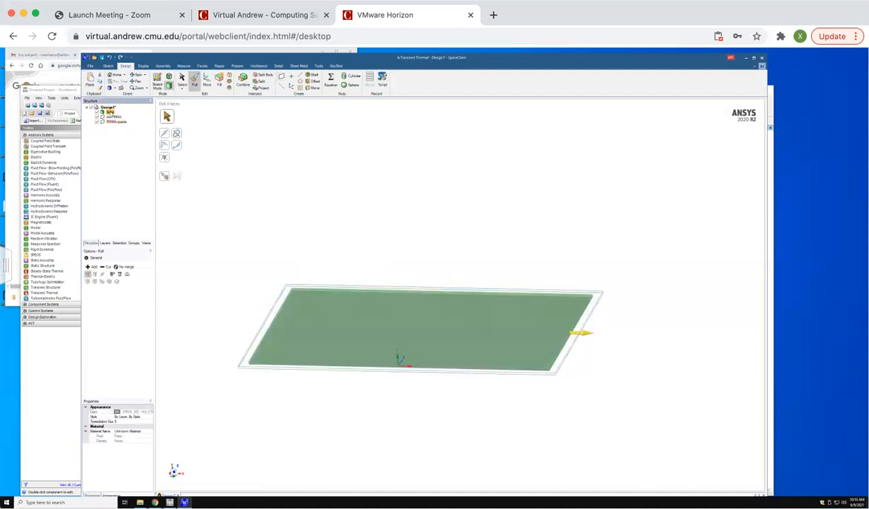
{"action": "left_click", "coordinate": [421, 339]}
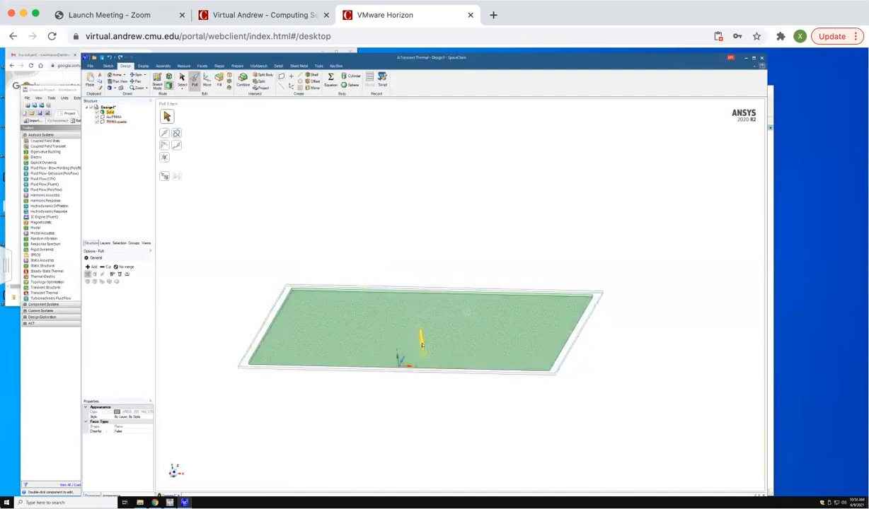
{"action": "left_click_drag", "start_coordinate": [420, 341], "coordinate": [425, 363]}
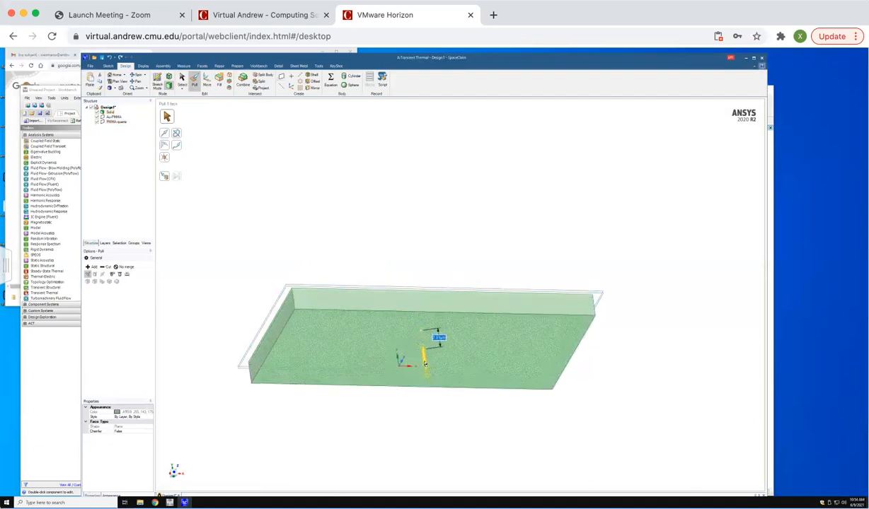
{"action": "type", "text": "8"}
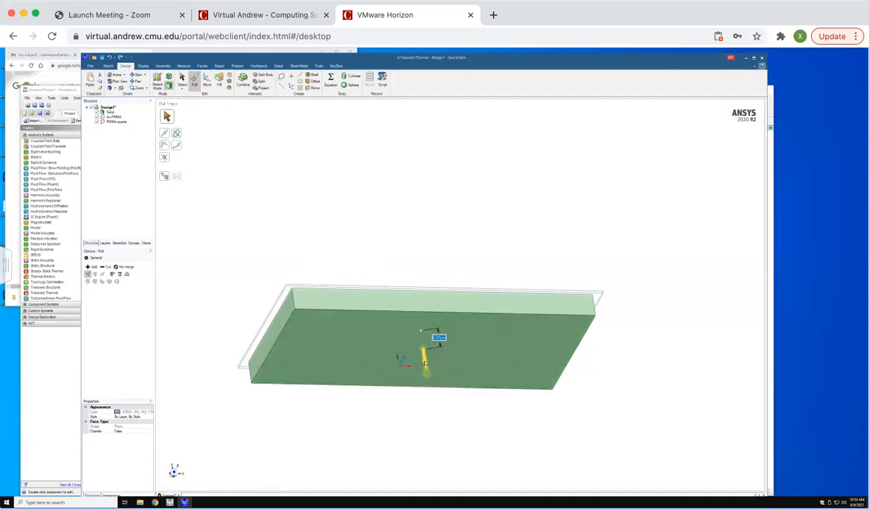
{"action": "key", "text": "Return"}
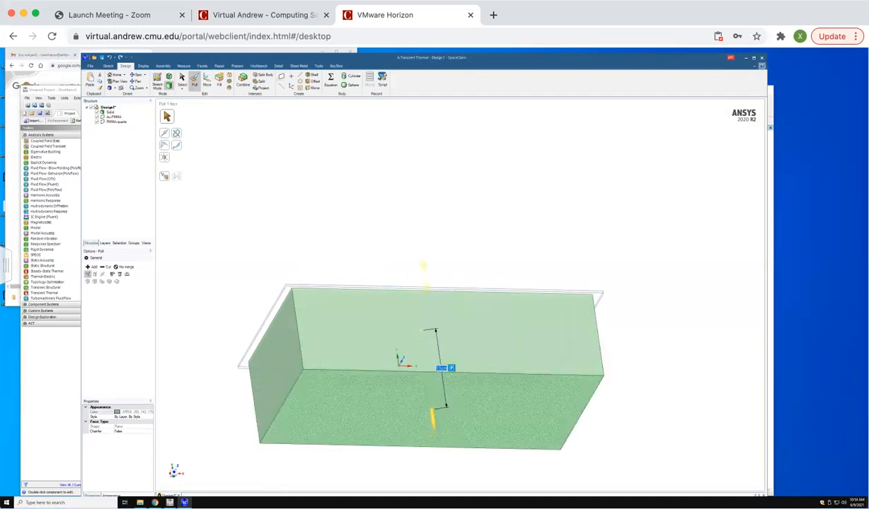
{"action": "left_click", "coordinate": [425, 269]}
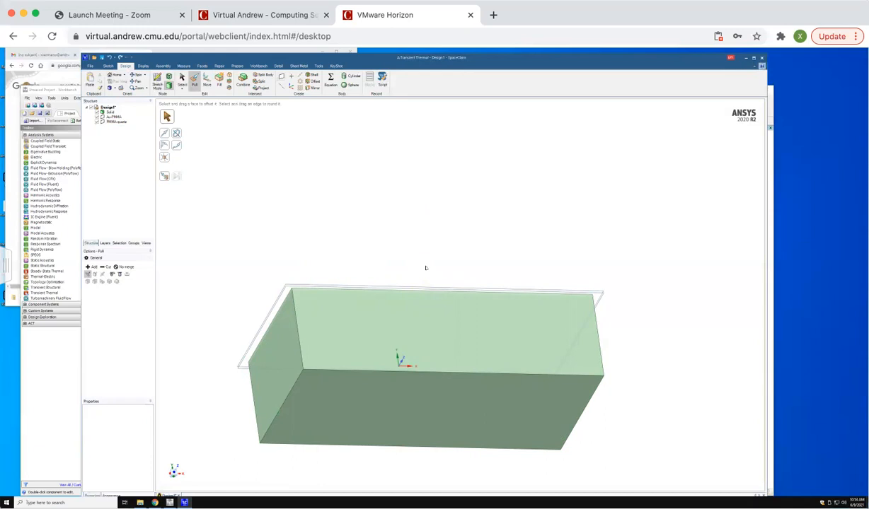
Create planes on three side faces of the block: the +X, +Z and -X sides.
{"action": "middle_click_drag", "start_coordinate": [423, 295], "coordinate": [409, 339]}
{"action": "left_click", "coordinate": [326, 303]}
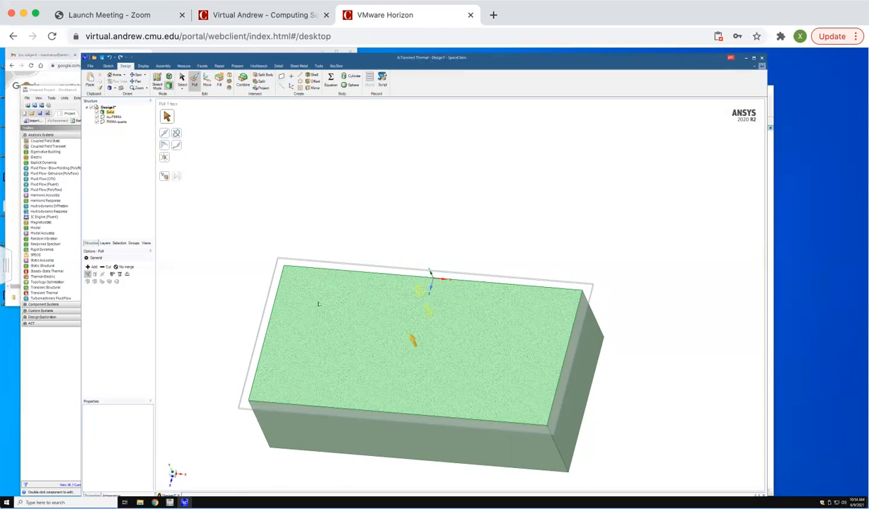
{"action": "left_click", "coordinate": [238, 151]}
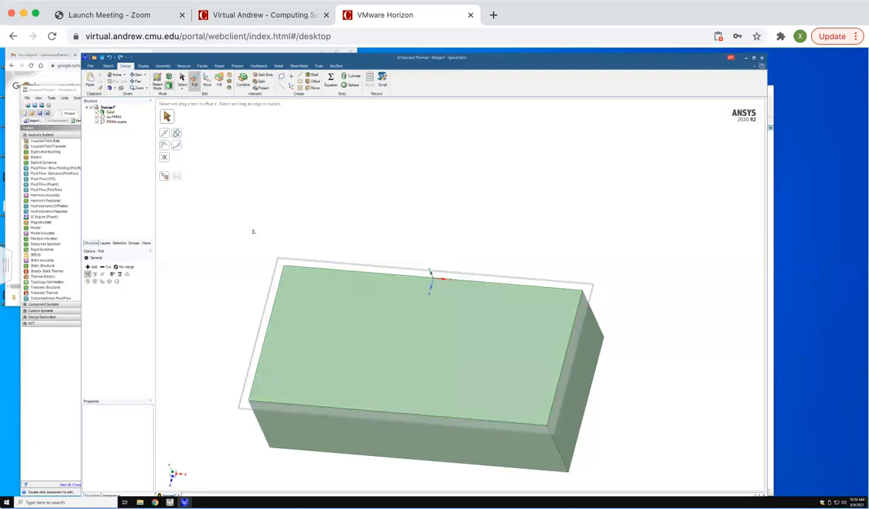
{"action": "middle_click_drag", "start_coordinate": [257, 223], "coordinate": [239, 220]}
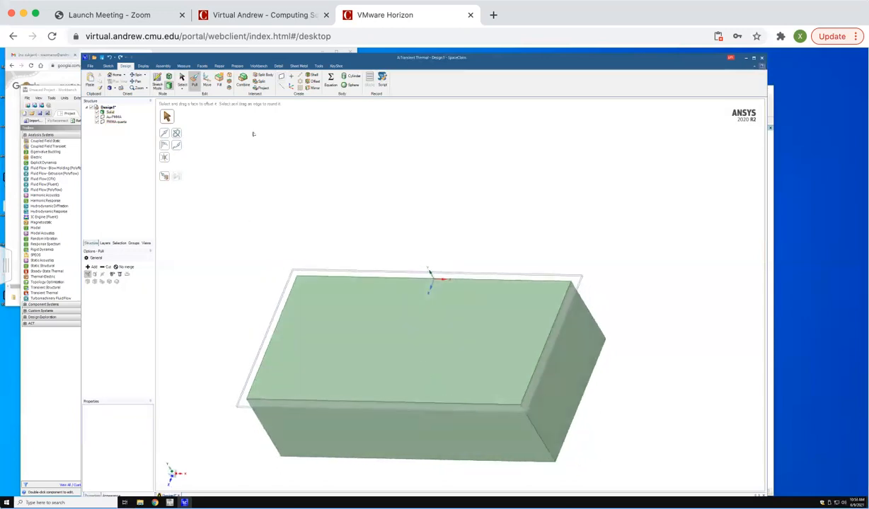
{"action": "left_click", "coordinate": [281, 75]}
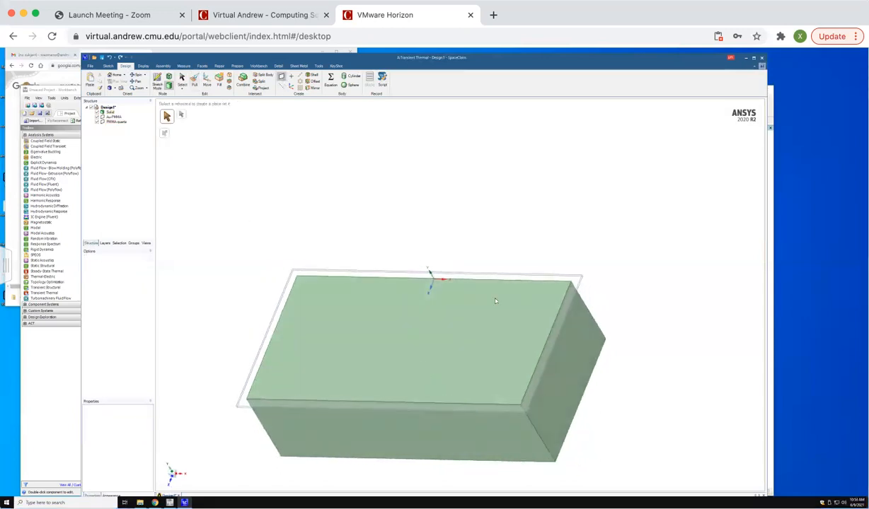
{"action": "left_click", "coordinate": [575, 367]}
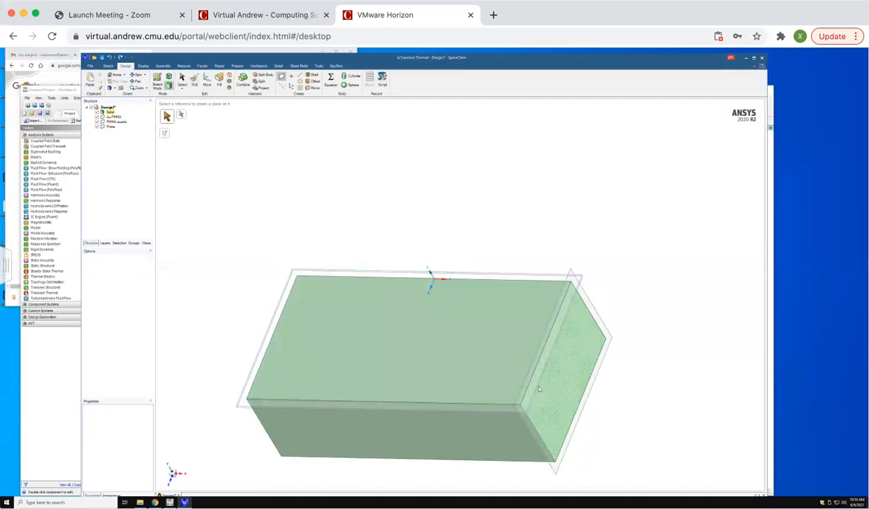
{"action": "left_click", "coordinate": [436, 440]}
{"action": "middle_click_drag", "start_coordinate": [360, 310], "coordinate": [411, 360]}
{"action": "left_click", "coordinate": [411, 360]}
{"action": "middle_click_drag", "start_coordinate": [399, 327], "coordinate": [422, 346]}
{"action": "middle_click_drag", "start_coordinate": [417, 345], "coordinate": [173, 453]}
Viewing the block from above, move the plane on its -X side 7.5 µm inward.
{"action": "left_click", "coordinate": [177, 472]}
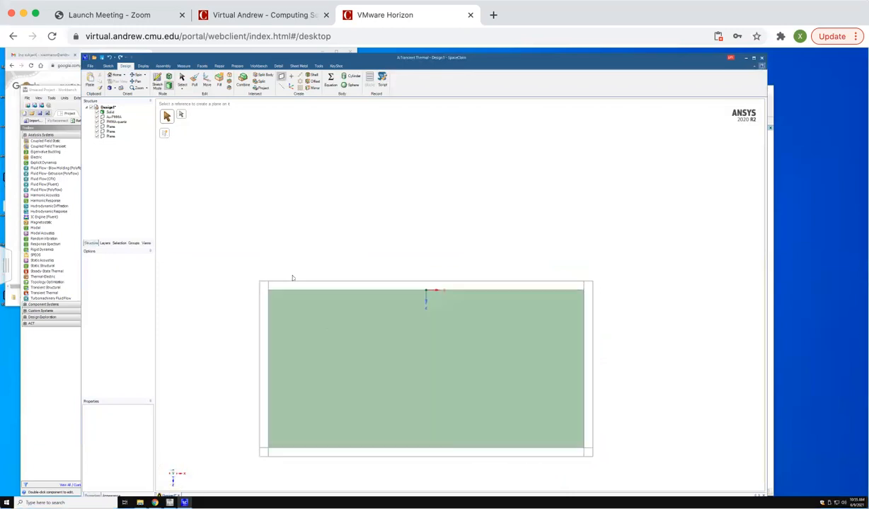
{"action": "left_click", "coordinate": [206, 79]}
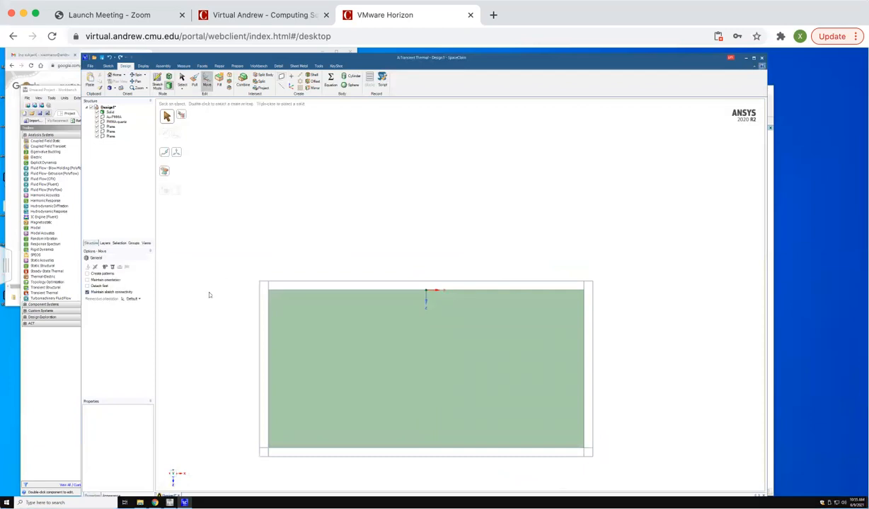
{"action": "left_click", "coordinate": [268, 285]}
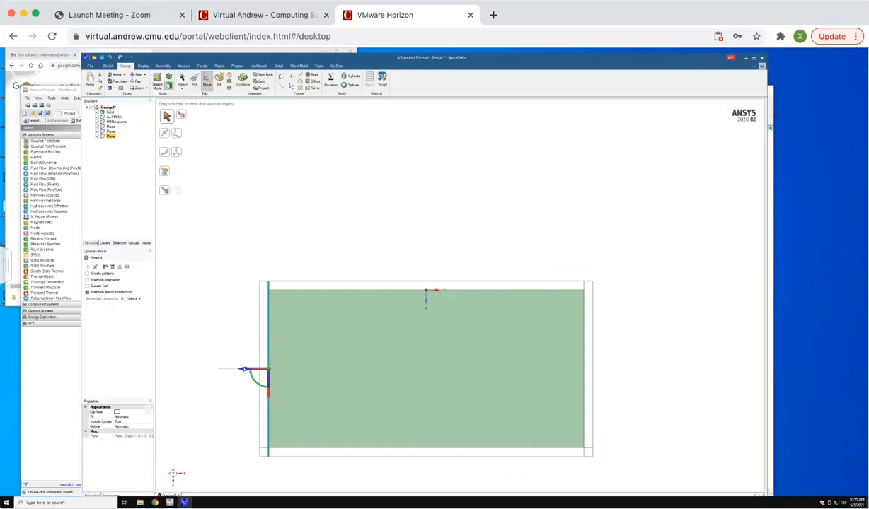
{"action": "left_click_drag", "start_coordinate": [244, 369], "coordinate": [295, 368]}
{"action": "type", "text": "7.5"}
{"action": "key", "text": "Return"}
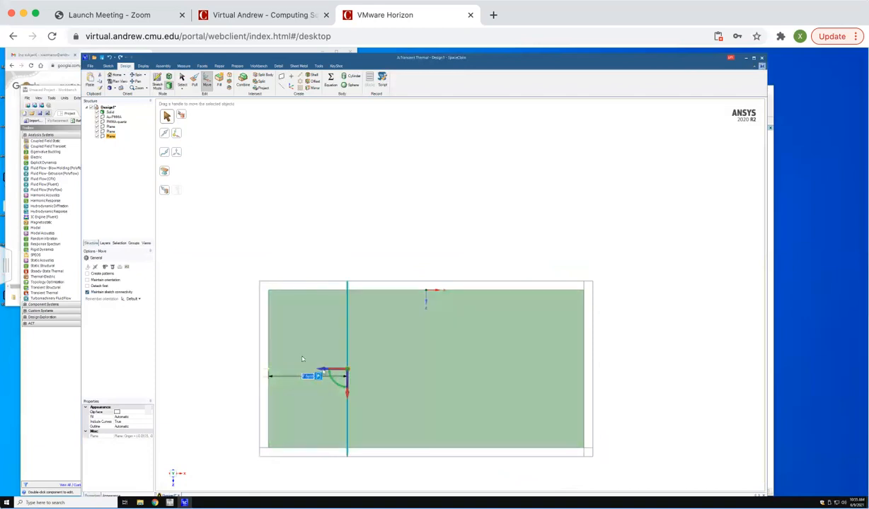
{"action": "left_click", "coordinate": [365, 240]}
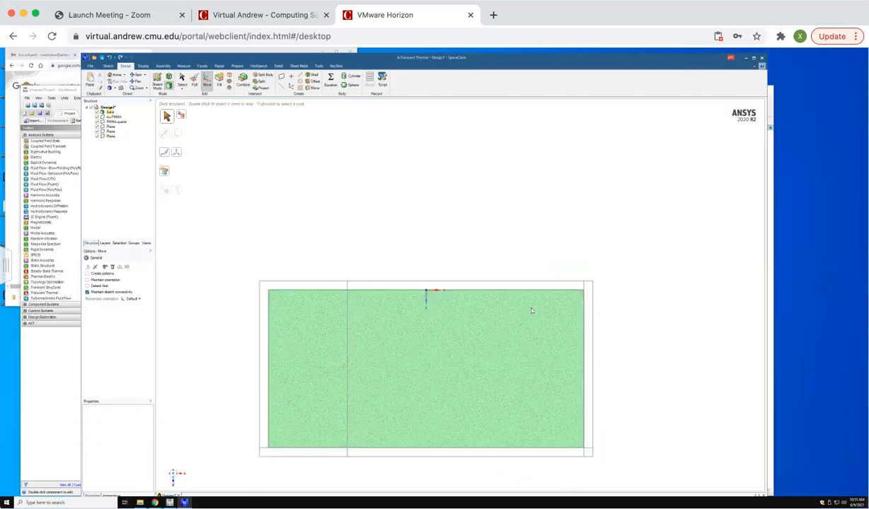
Move the plane on the block's +X side 7.5 µm inward along X.
{"action": "left_click", "coordinate": [583, 366]}
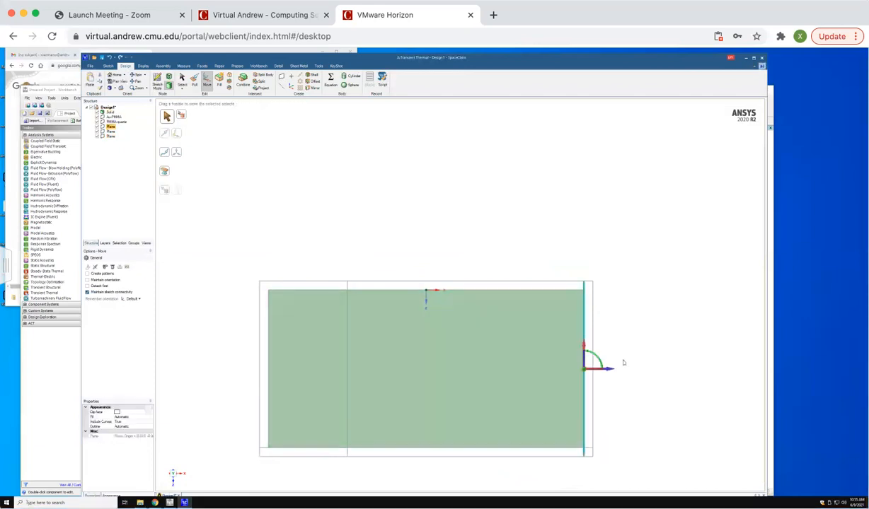
{"action": "left_click_drag", "start_coordinate": [557, 367], "coordinate": [557, 365]}
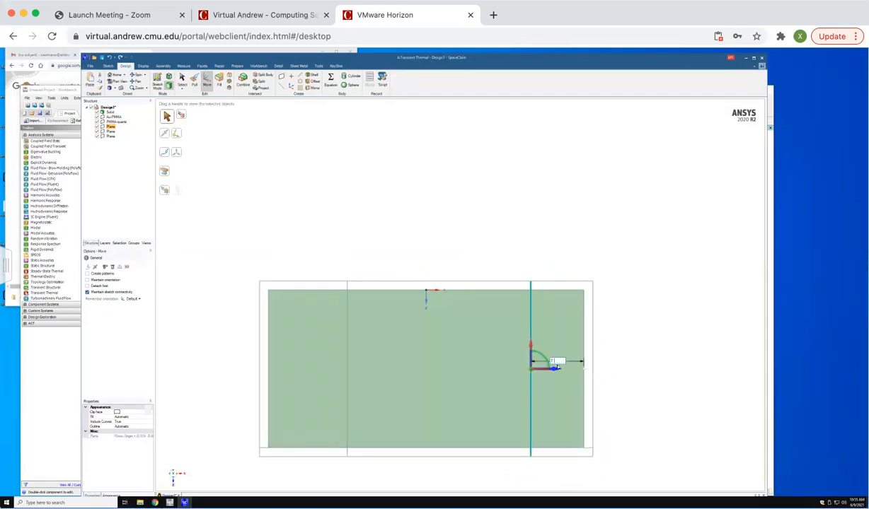
{"action": "key", "text": "Return"}
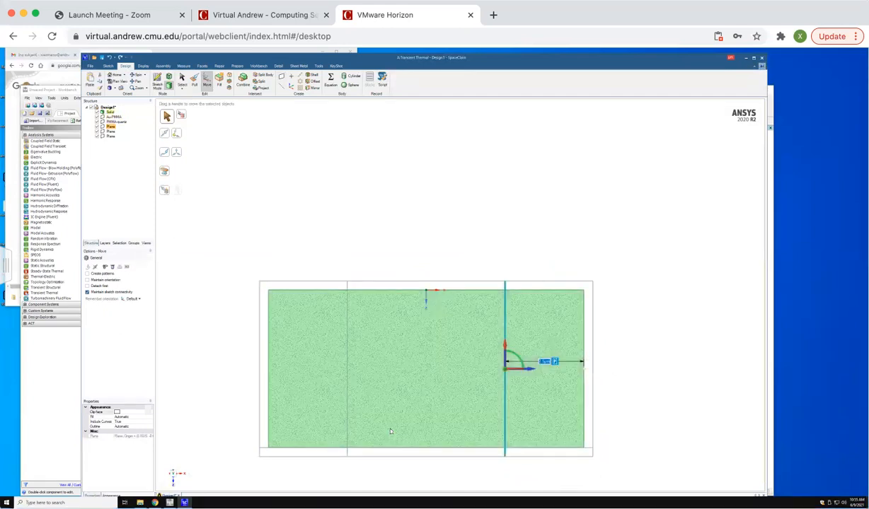
Move the plane on the block's +Z side 7.5 µm inward along Z.
{"action": "left_click", "coordinate": [400, 448]}
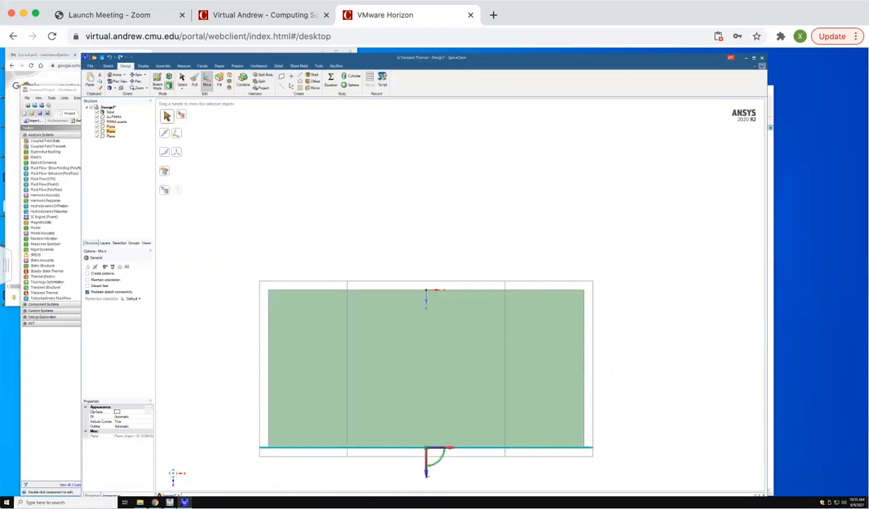
{"action": "left_click_drag", "start_coordinate": [431, 473], "coordinate": [432, 425]}
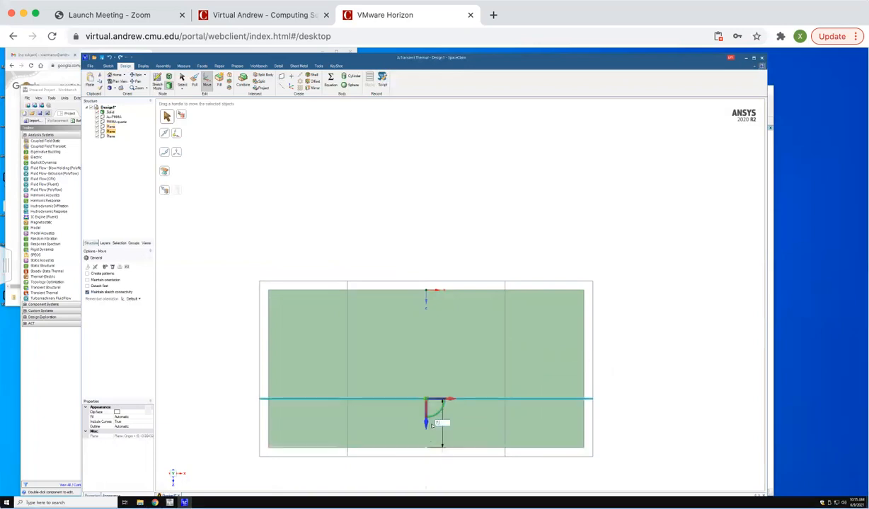
{"action": "key", "text": "Return"}
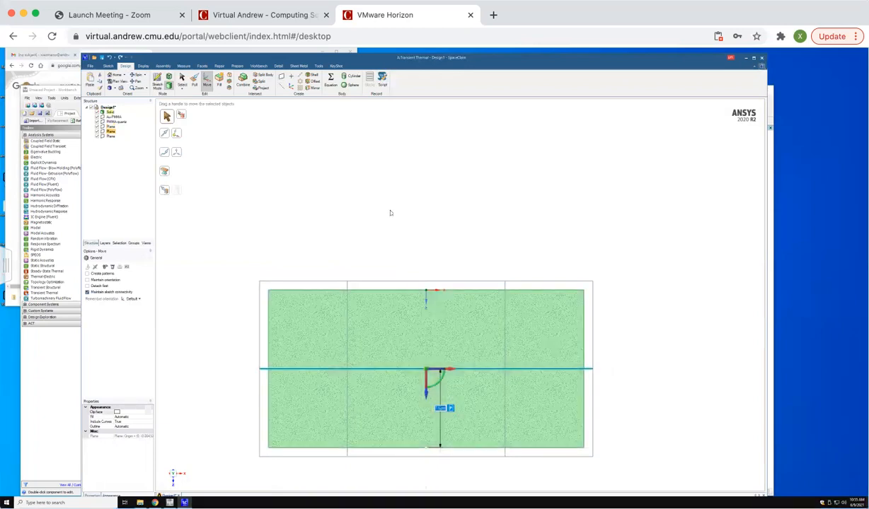
{"action": "left_click", "coordinate": [376, 205]}
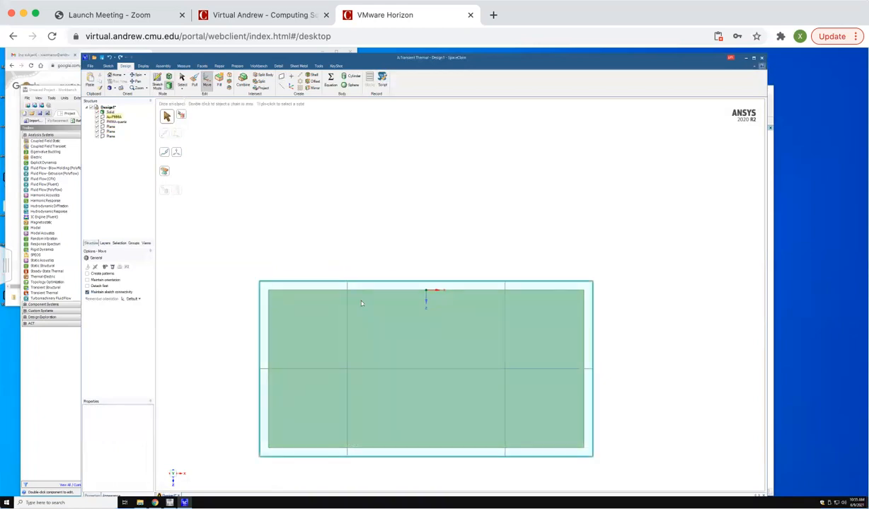
Duplicate the vertical plane on the -X half of the block and move the copy 4.5 µm toward the centre.
{"action": "left_click", "coordinate": [348, 286]}
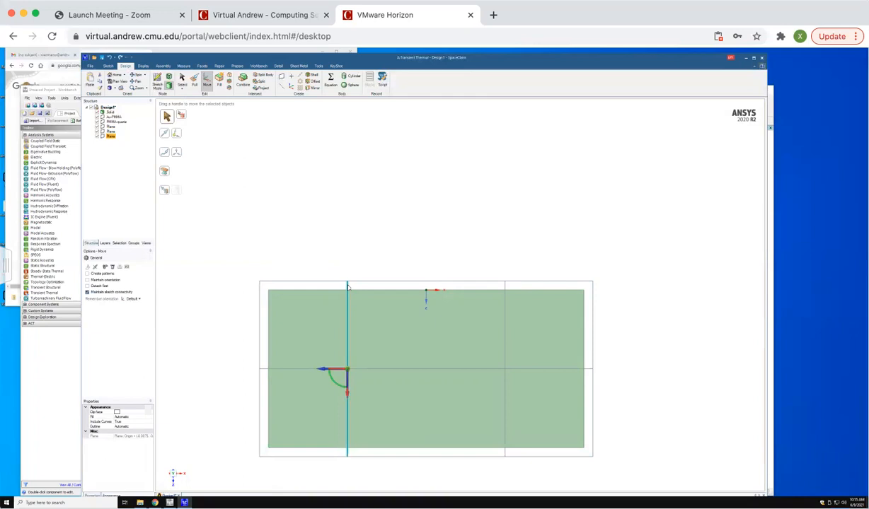
{"action": "right_click", "coordinate": [347, 287]}
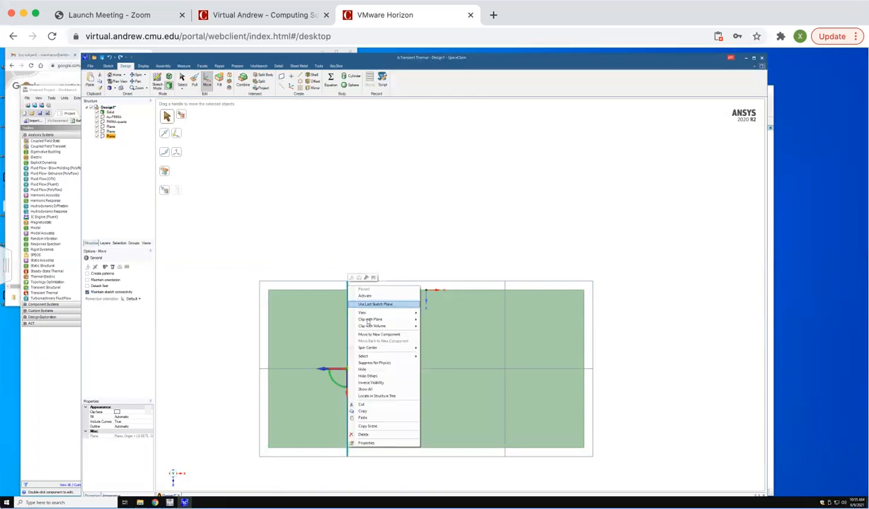
{"action": "mouse_move", "coordinate": [368, 320]}
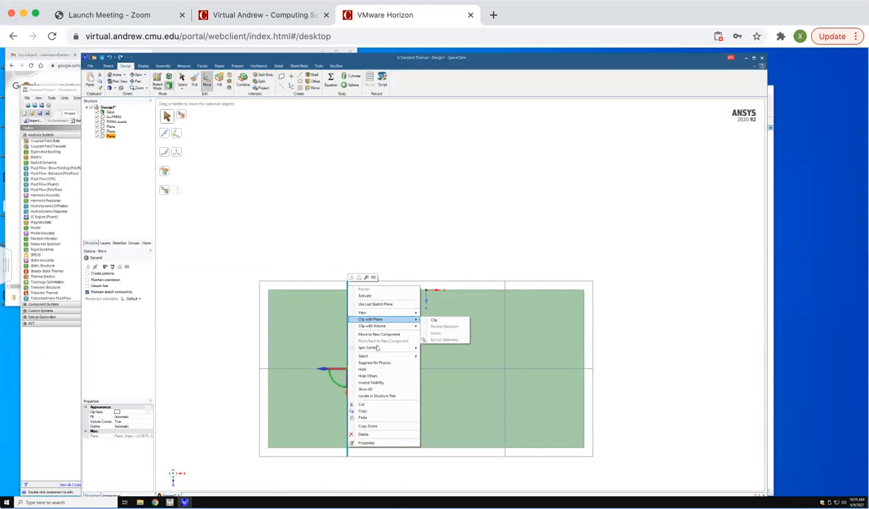
{"action": "left_click", "coordinate": [364, 412]}
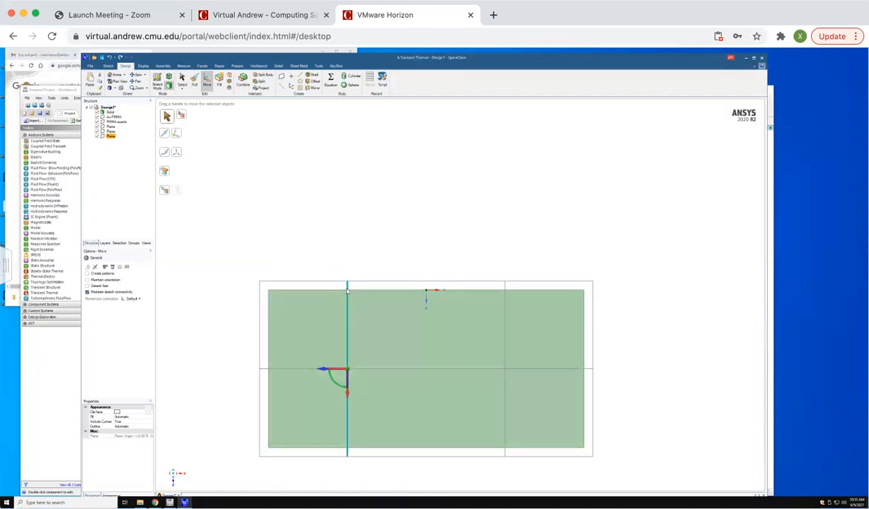
{"action": "right_click", "coordinate": [347, 290]}
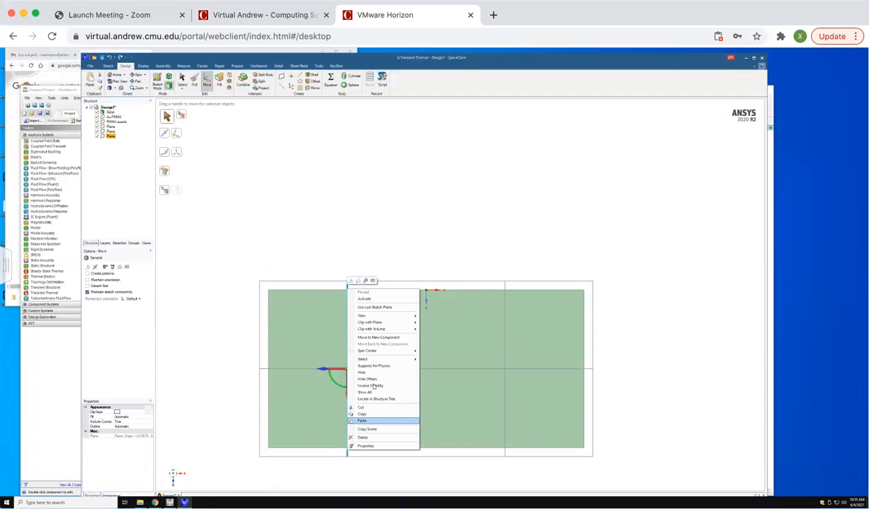
{"action": "left_click", "coordinate": [362, 421]}
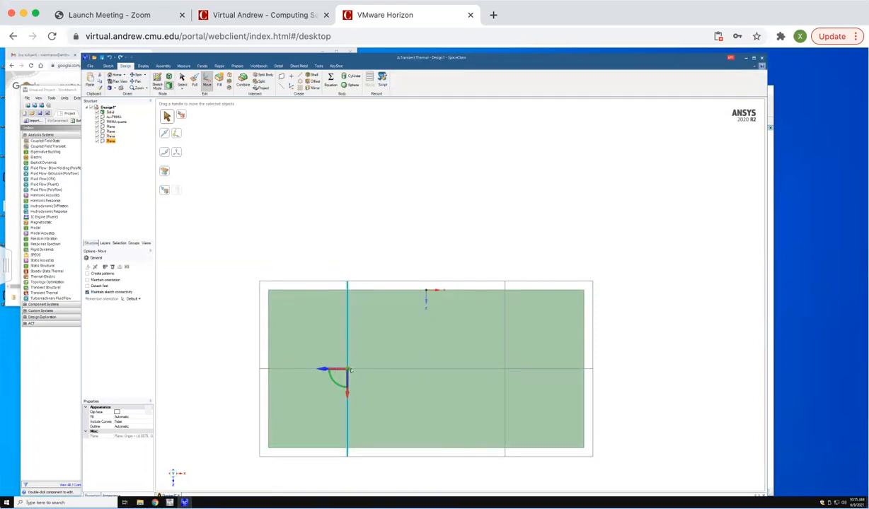
{"action": "left_click_drag", "start_coordinate": [350, 370], "coordinate": [352, 369]}
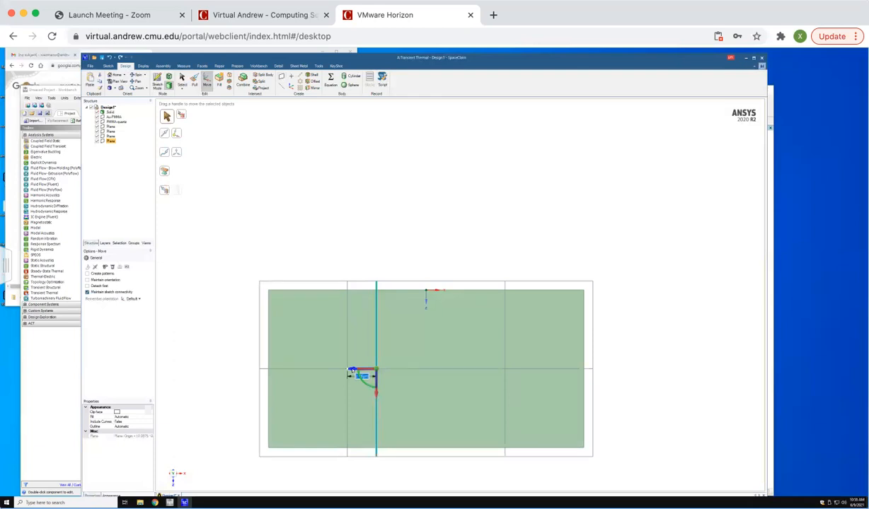
{"action": "type", "text": "4"}
{"action": "key", "text": "Return"}
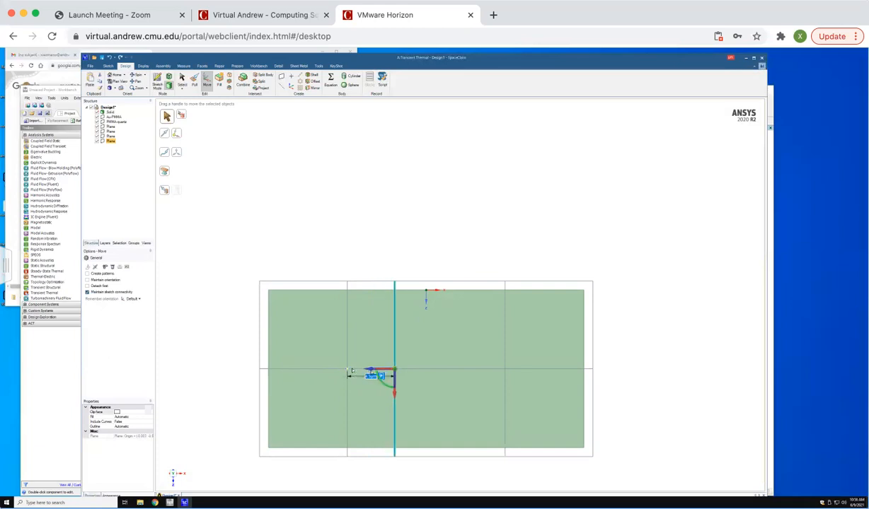
{"action": "left_click", "coordinate": [372, 253]}
Duplicate the vertical plane on the +X half of the block and move the copy 4.5 µm toward the centre.
{"action": "left_click", "coordinate": [505, 290]}
{"action": "right_click", "coordinate": [505, 289]}
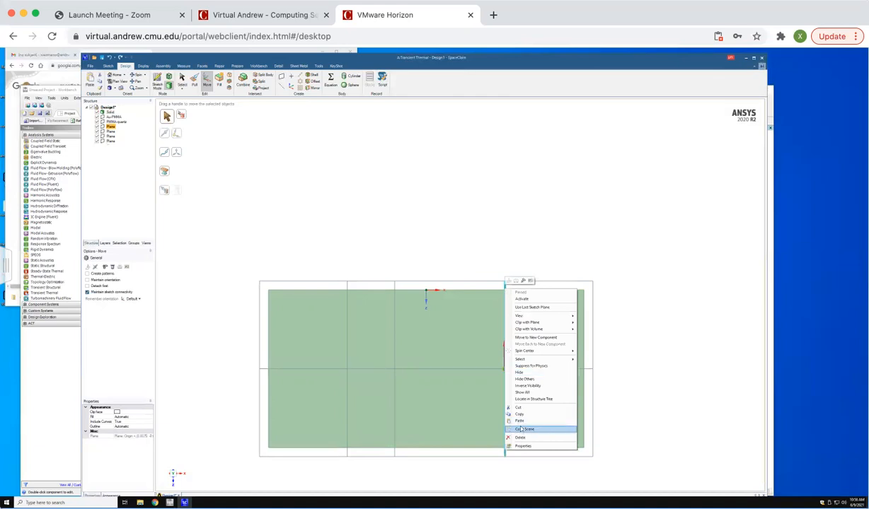
{"action": "left_click", "coordinate": [519, 415]}
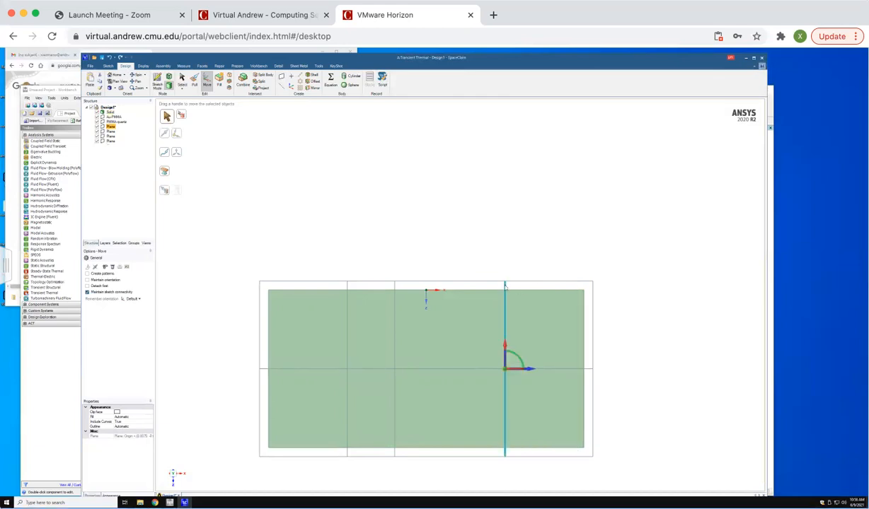
{"action": "right_click", "coordinate": [505, 285]}
{"action": "left_click", "coordinate": [521, 418]}
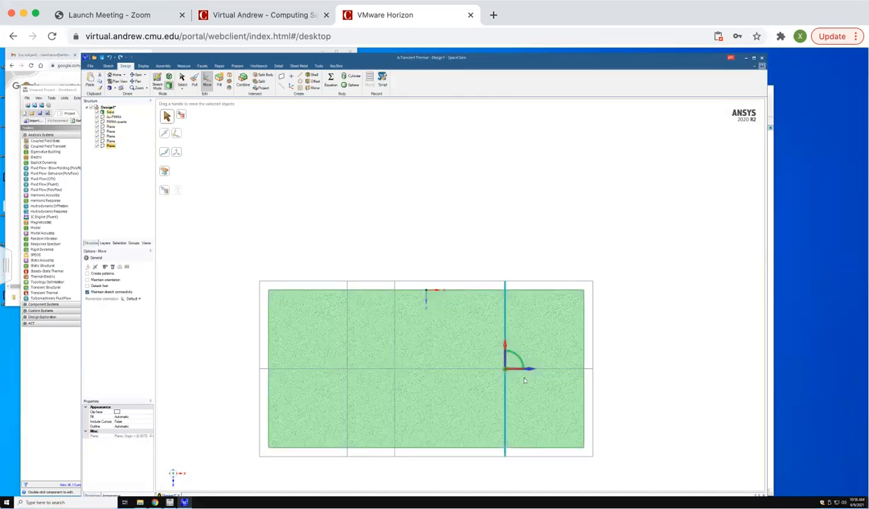
{"action": "left_click_drag", "start_coordinate": [531, 372], "coordinate": [491, 369]}
{"action": "key", "text": "Return"}
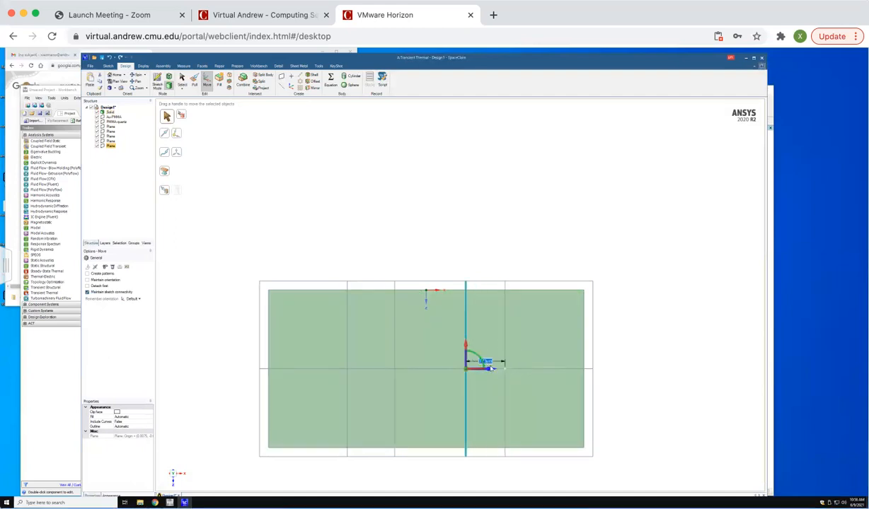
{"action": "left_click", "coordinate": [462, 250]}
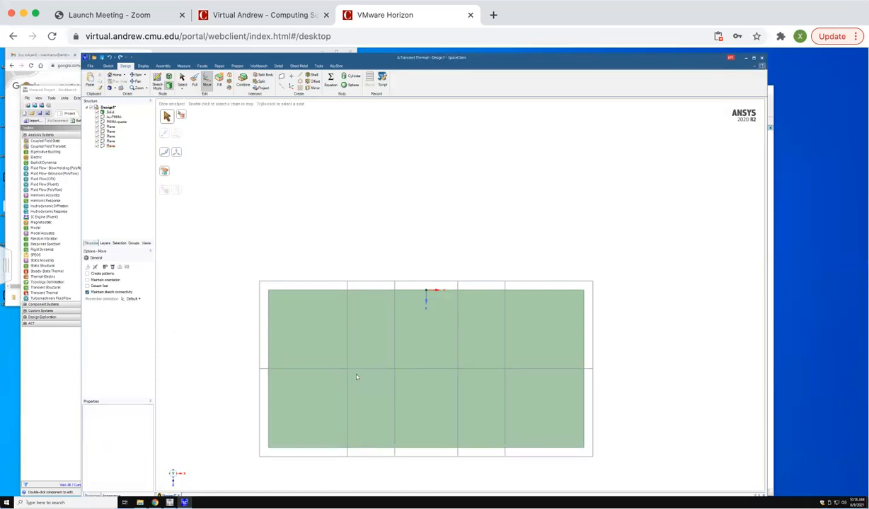
Duplicate the plane that crosses the block along X and move the copy 4.5 µm in the -Z direction.
{"action": "right_click", "coordinate": [343, 370]}
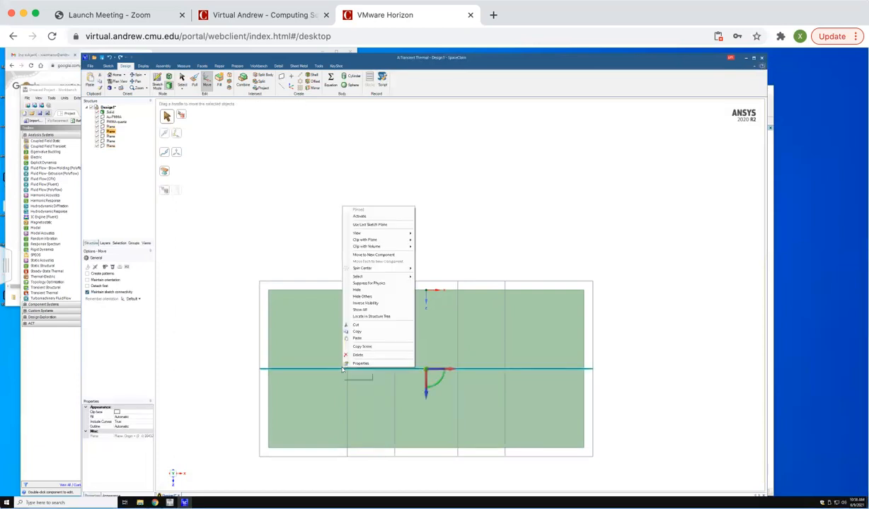
{"action": "left_click", "coordinate": [360, 332]}
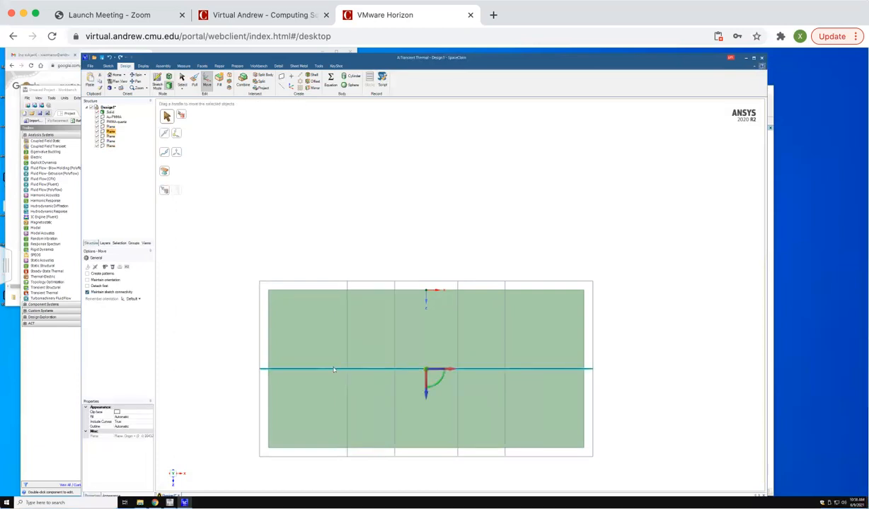
{"action": "right_click", "coordinate": [333, 370]}
{"action": "left_click", "coordinate": [361, 329]}
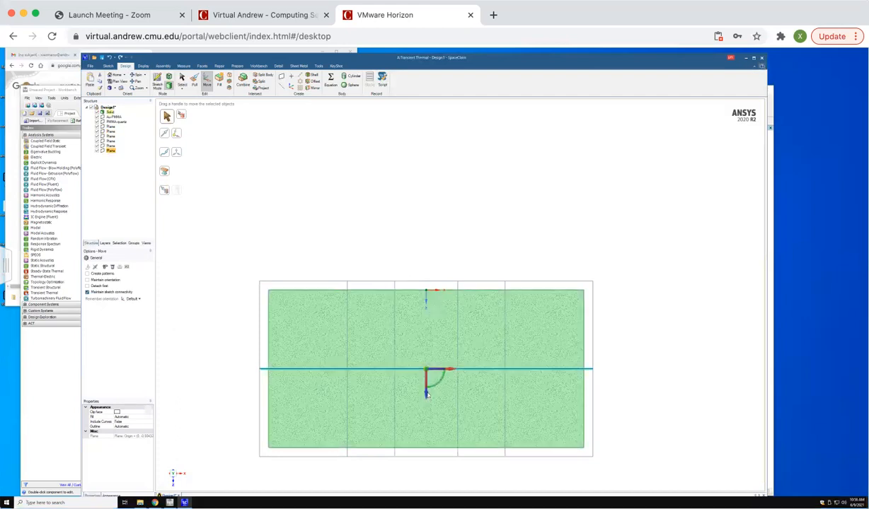
{"action": "left_click_drag", "start_coordinate": [426, 393], "coordinate": [426, 369]}
{"action": "type", "text": "4"}
{"action": "key", "text": "Return"}
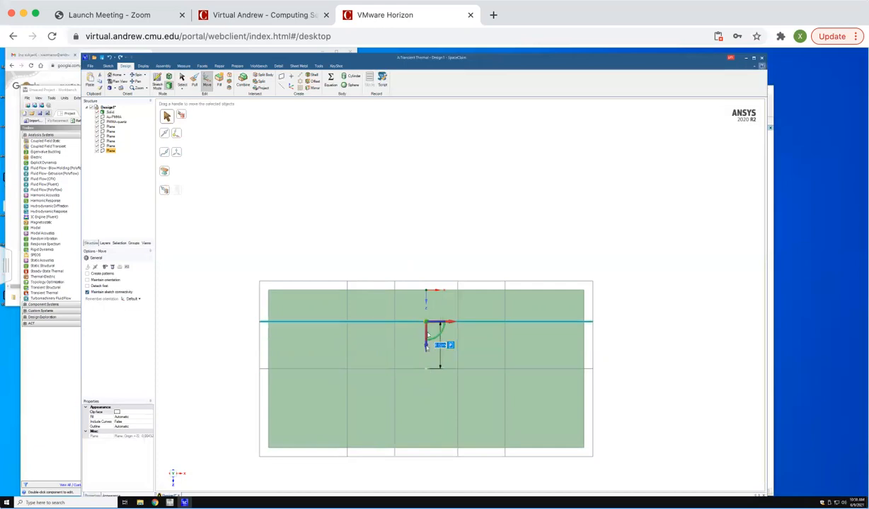
{"action": "left_click", "coordinate": [428, 247]}
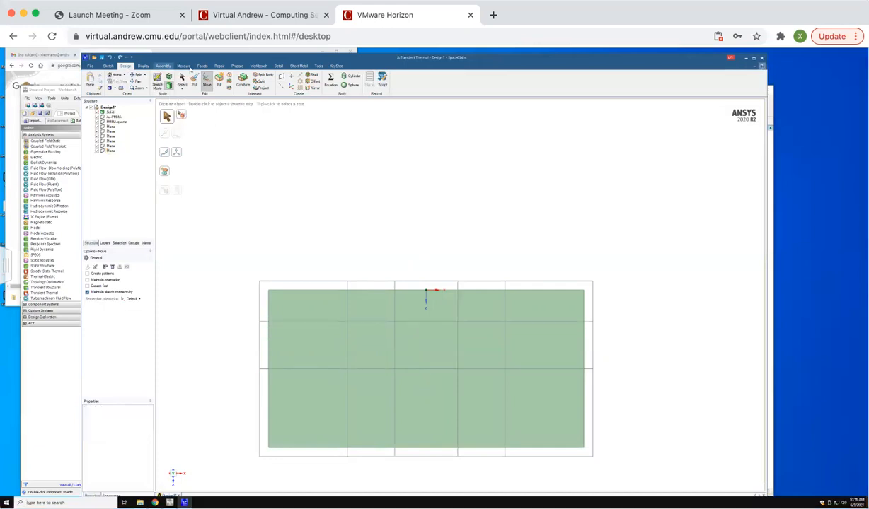
Measure the distance between the two innermost X planes and from the newest Z plane to the block's -Z edge.
{"action": "left_click", "coordinate": [183, 65]}
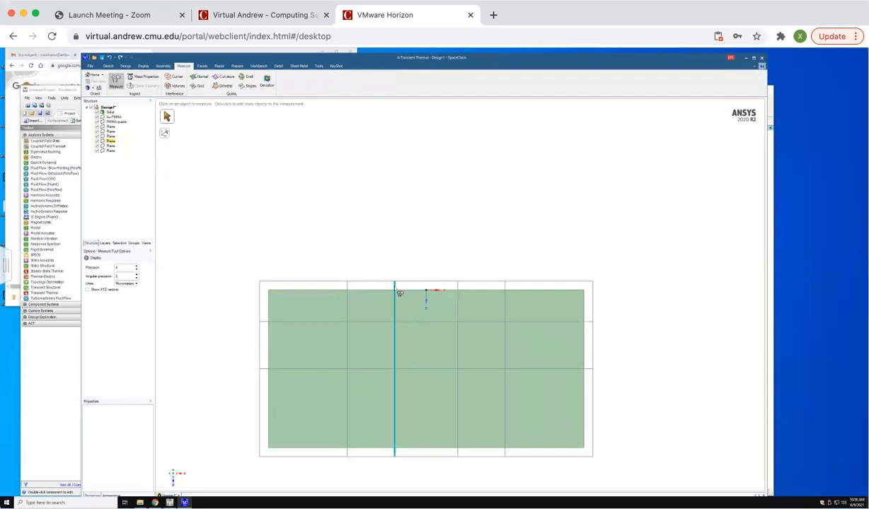
{"action": "left_click", "coordinate": [394, 288]}
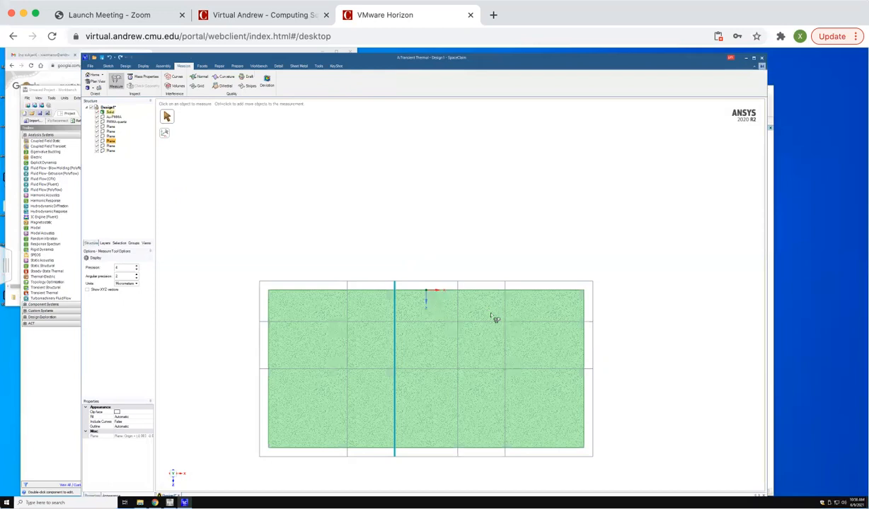
{"action": "left_click", "coordinate": [457, 290], "text": "ctrl"}
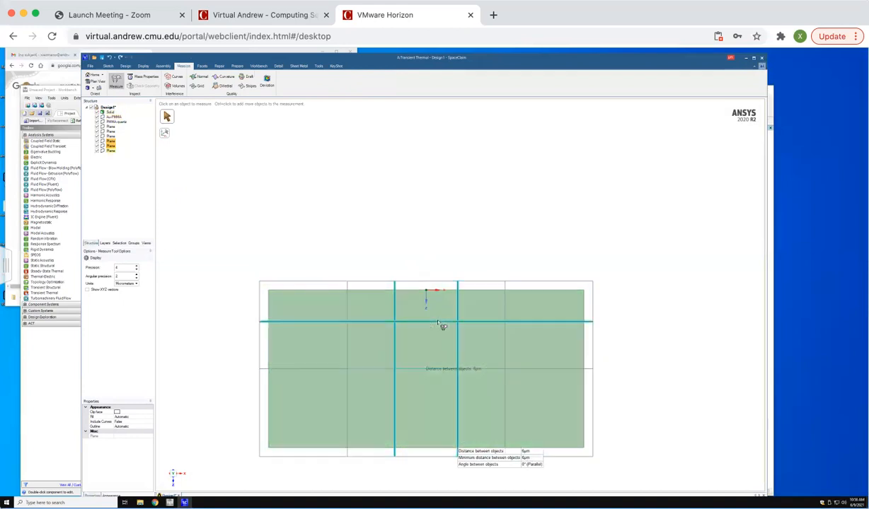
{"action": "left_click", "coordinate": [438, 322]}
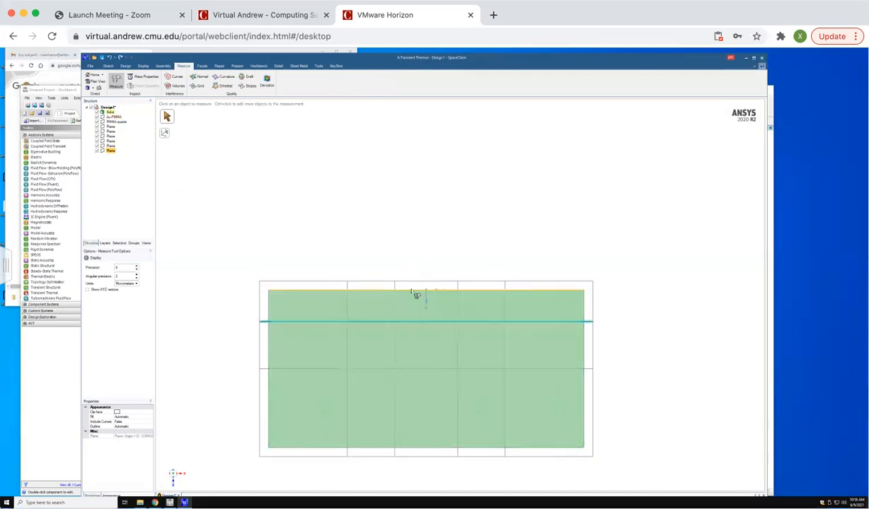
{"action": "left_click", "coordinate": [408, 291], "text": "ctrl"}
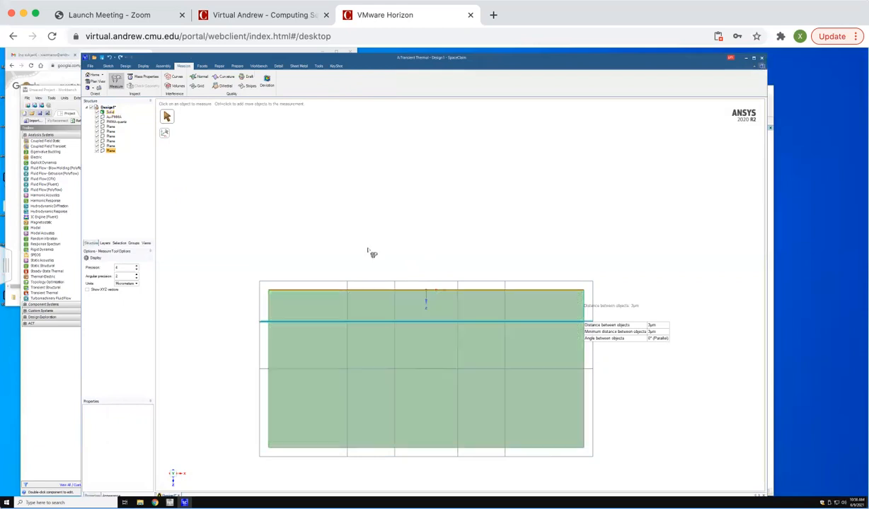
{"action": "left_click", "coordinate": [370, 253]}
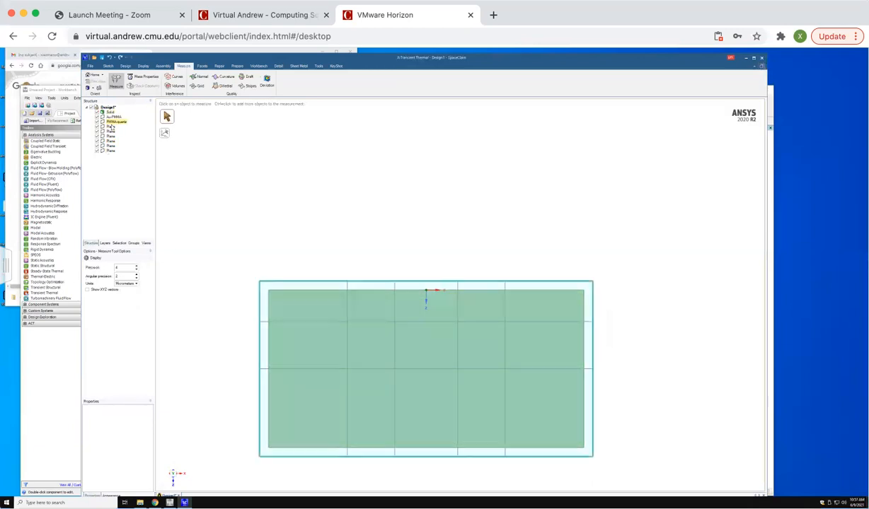
Rename the outer plane on the block's +X half as cut1.
{"action": "left_click", "coordinate": [110, 127]}
{"action": "right_click", "coordinate": [109, 126]}
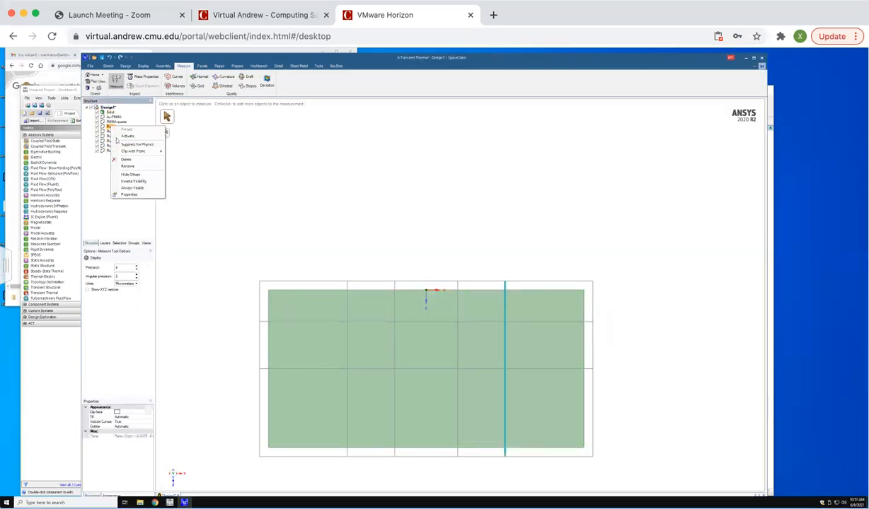
{"action": "left_click", "coordinate": [125, 167]}
{"action": "type", "text": "x"}
{"action": "key", "text": "Return"}
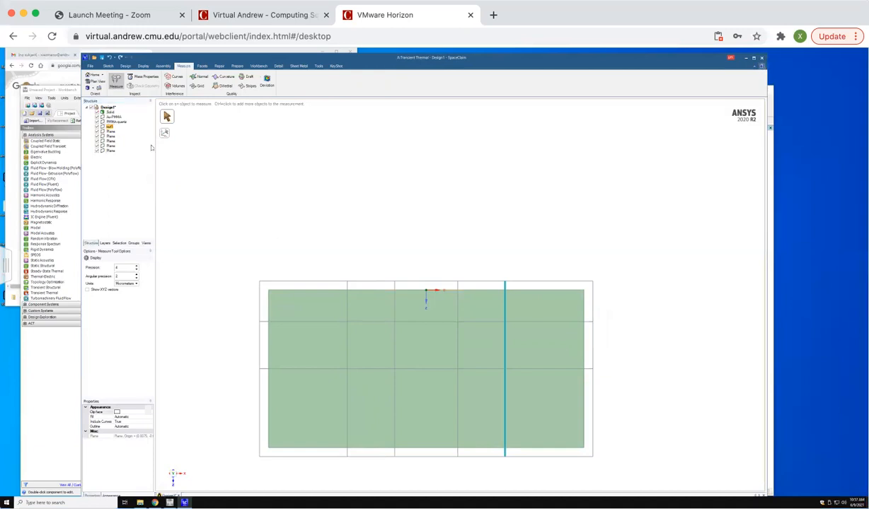
Rename the plane crossing the middle of the block along X as cut2.
{"action": "left_click", "coordinate": [110, 131]}
{"action": "right_click", "coordinate": [110, 132]}
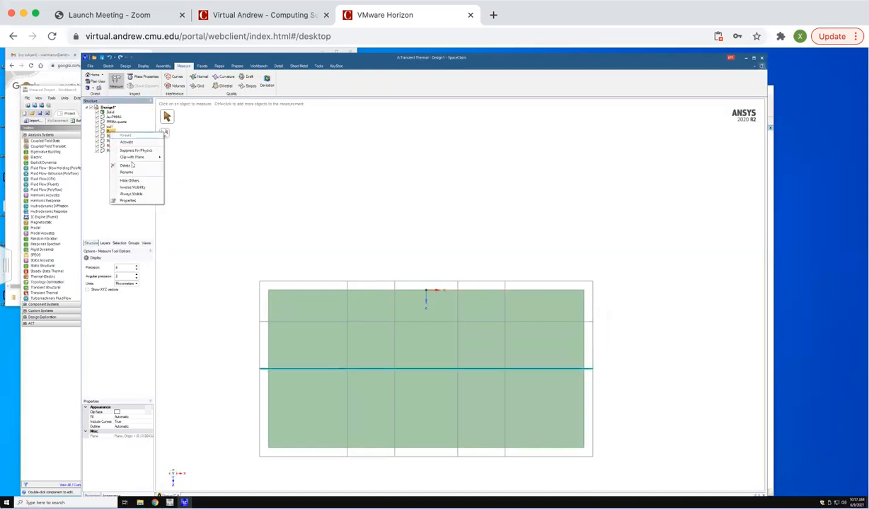
{"action": "left_click", "coordinate": [131, 172]}
{"action": "type", "text": "cu"}
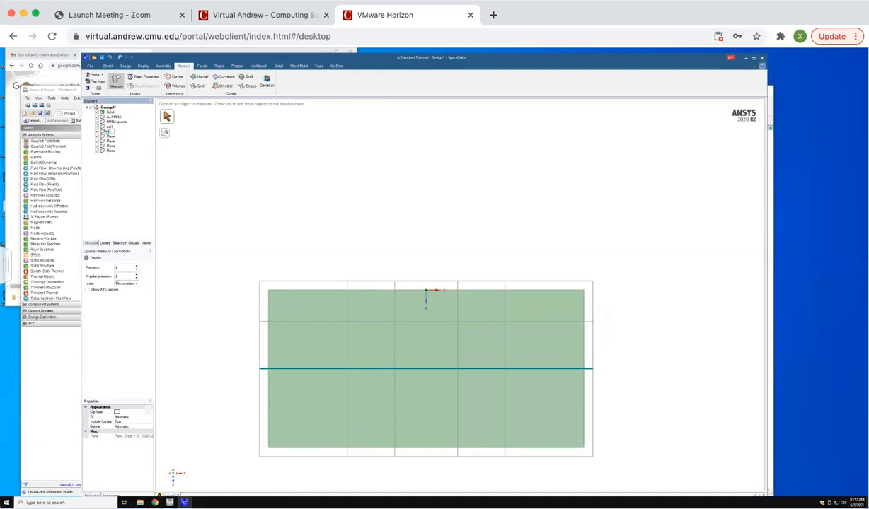
{"action": "type", "text": "t2"}
{"action": "key", "text": "Return"}
Rename the outer plane on the block's -X half as cut3.
{"action": "left_click", "coordinate": [109, 136]}
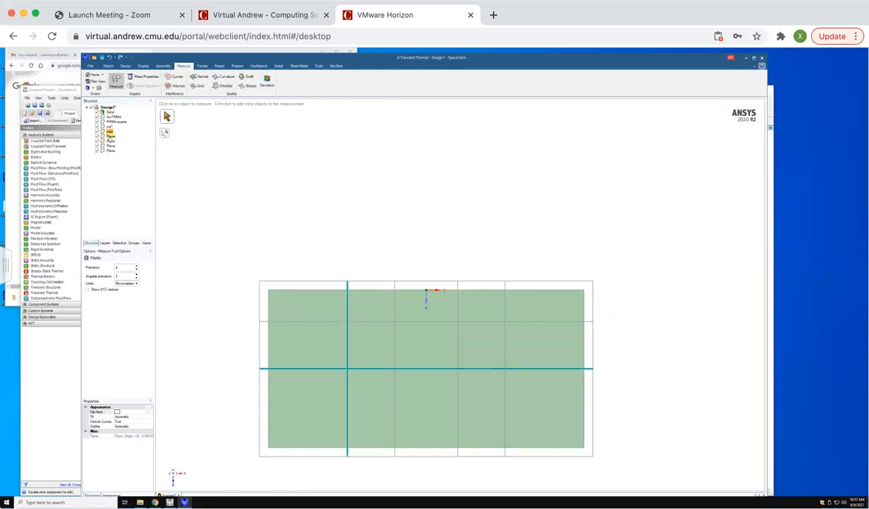
{"action": "right_click", "coordinate": [110, 136]}
{"action": "left_click", "coordinate": [125, 178]}
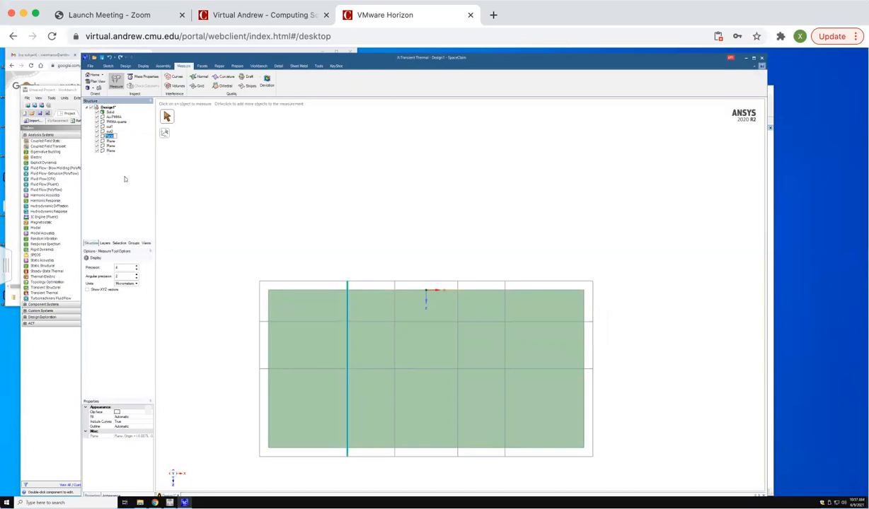
{"action": "type", "text": "cut3"}
{"action": "key", "text": "Return"}
Rename the inner plane on the block's -X half as in3.
{"action": "left_click", "coordinate": [110, 141]}
{"action": "right_click", "coordinate": [110, 141]}
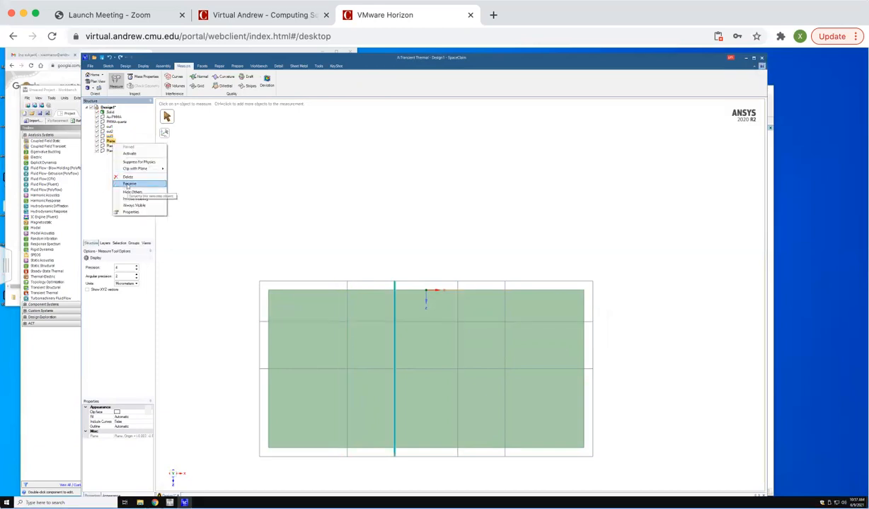
{"action": "left_click", "coordinate": [126, 188]}
{"action": "type", "text": "cut4"}
{"action": "key", "text": "Return"}
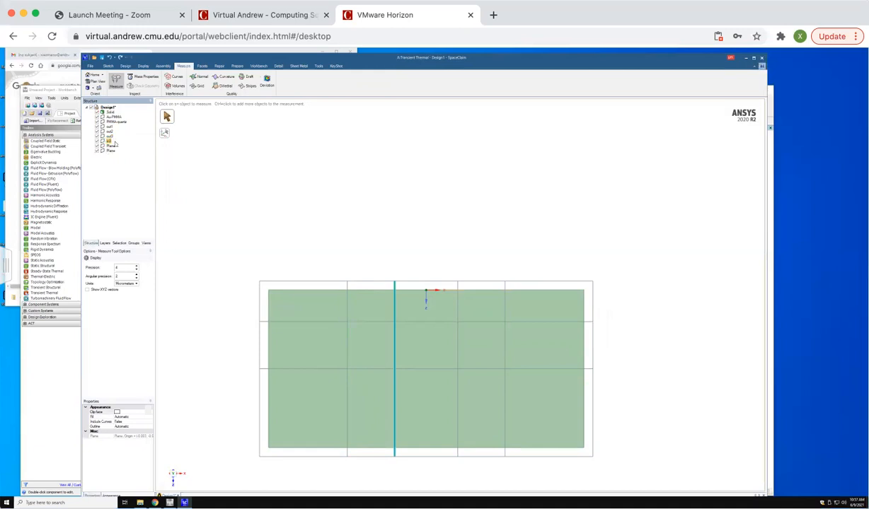
Rename the inner plane on the block's +X half as in1.
{"action": "left_click", "coordinate": [111, 146]}
{"action": "right_click", "coordinate": [111, 146]}
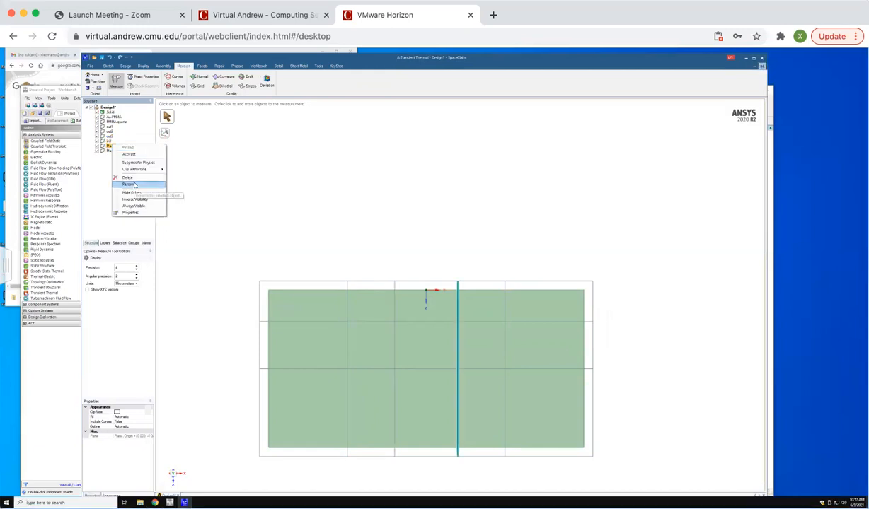
{"action": "left_click", "coordinate": [122, 184]}
{"action": "type", "text": "i"}
{"action": "key", "text": "Return"}
Rename the plane nearest the block's -Z edge as in2.
{"action": "left_click", "coordinate": [110, 150]}
{"action": "right_click", "coordinate": [110, 151]}
{"action": "left_click", "coordinate": [131, 193]}
{"action": "type", "text": "in2"}
{"action": "key", "text": "Return"}
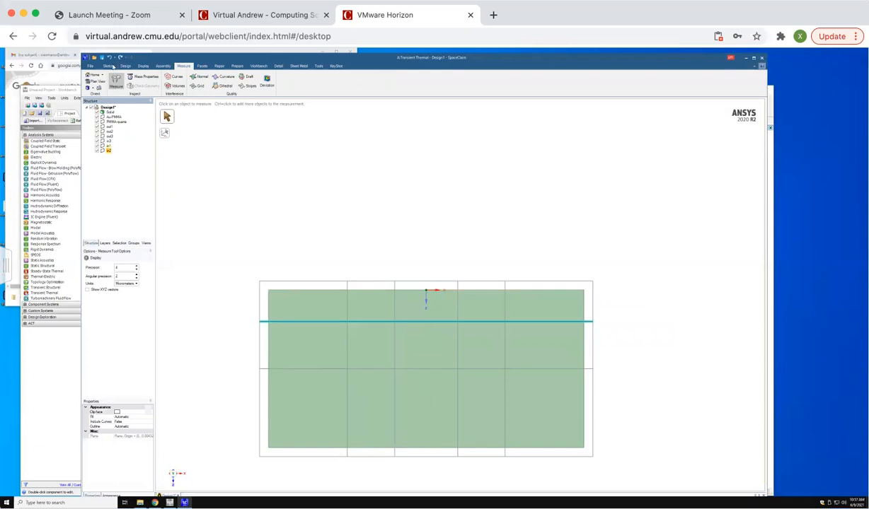
Split the block's solid body using the Au-PMMA plane as the cutter.
{"action": "left_click", "coordinate": [125, 66]}
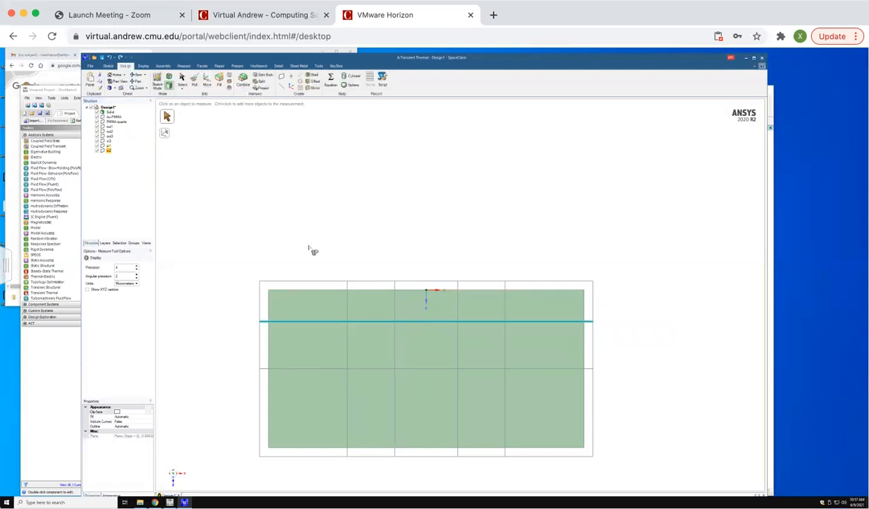
{"action": "left_click", "coordinate": [176, 490]}
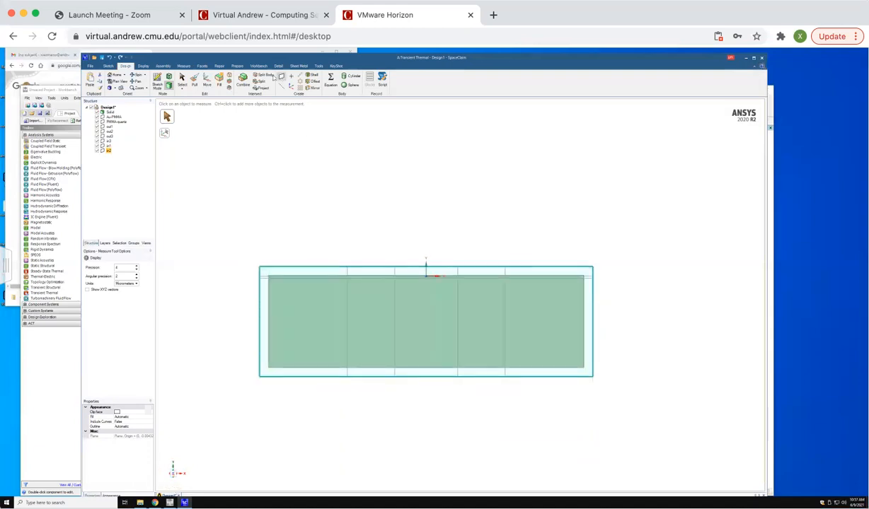
{"action": "left_click", "coordinate": [255, 75]}
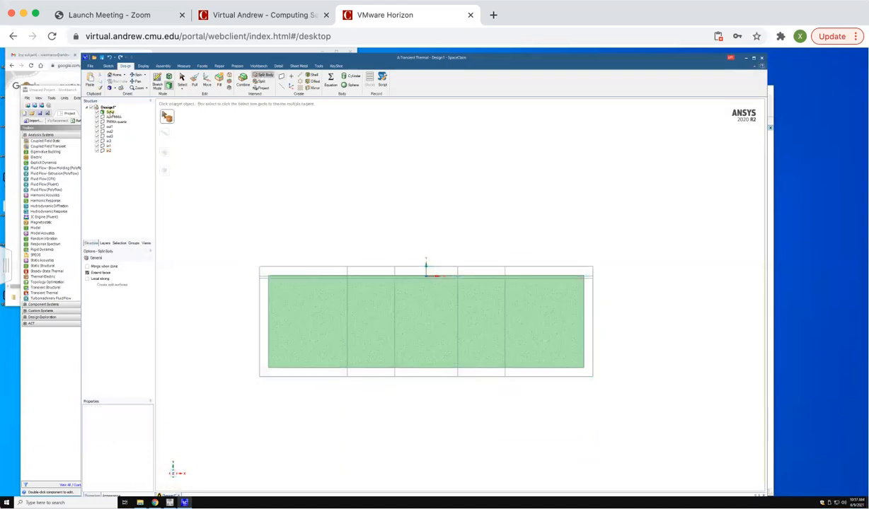
{"action": "left_click", "coordinate": [109, 112]}
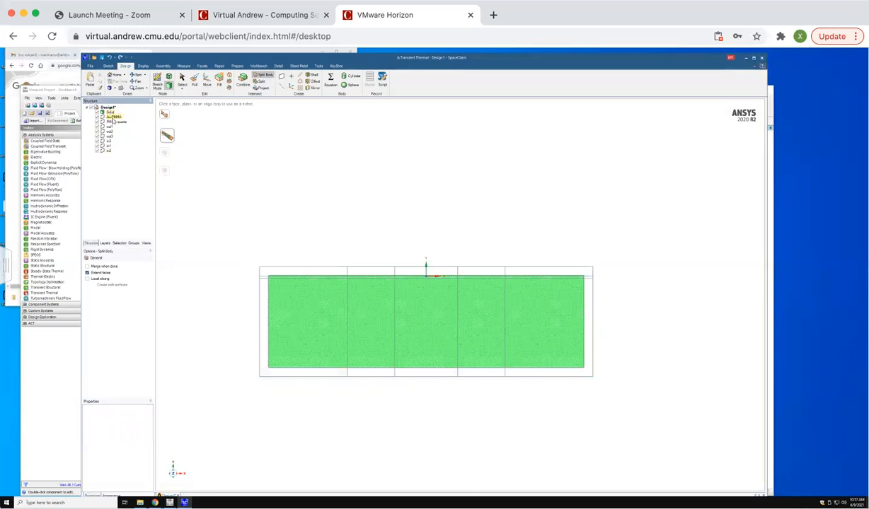
{"action": "left_click", "coordinate": [112, 118]}
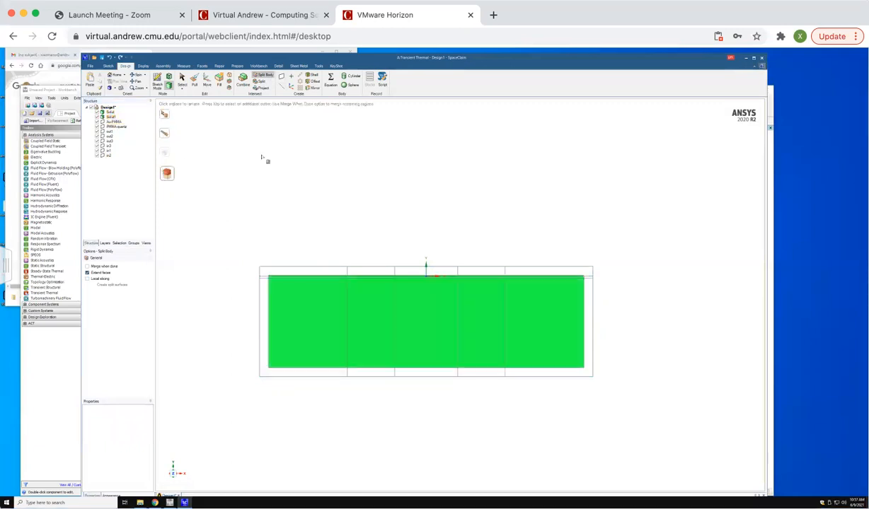
{"action": "key", "text": "Escape"}
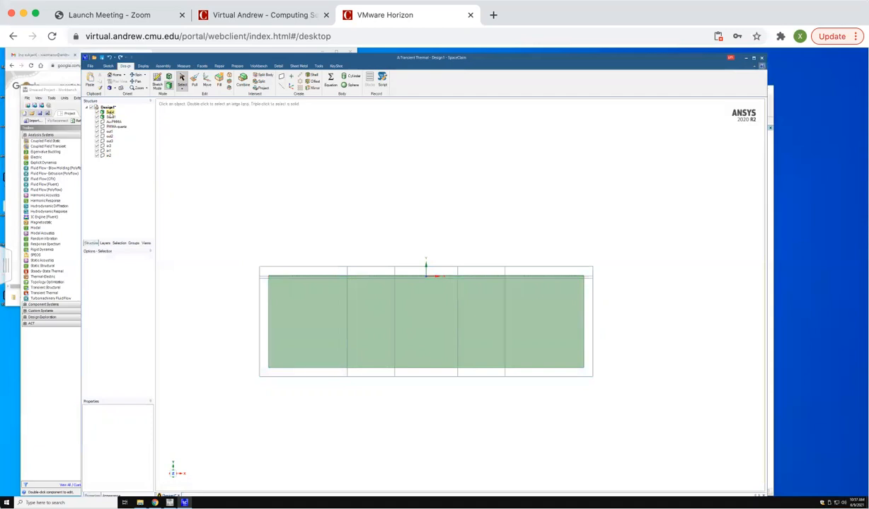
Split the body below the Au-PMMA plane using the PMMA-quartz plane as the cutter.
{"action": "left_click", "coordinate": [262, 74]}
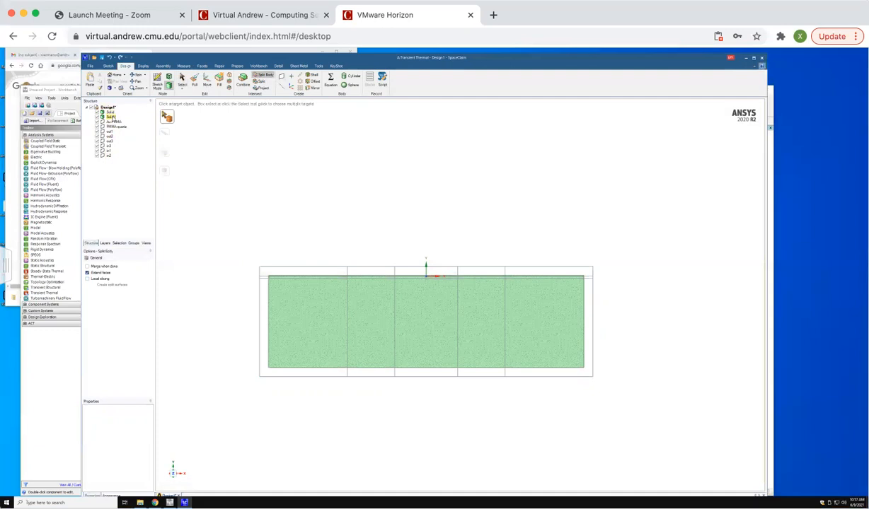
{"action": "left_click", "coordinate": [112, 118]}
{"action": "left_click", "coordinate": [115, 127]}
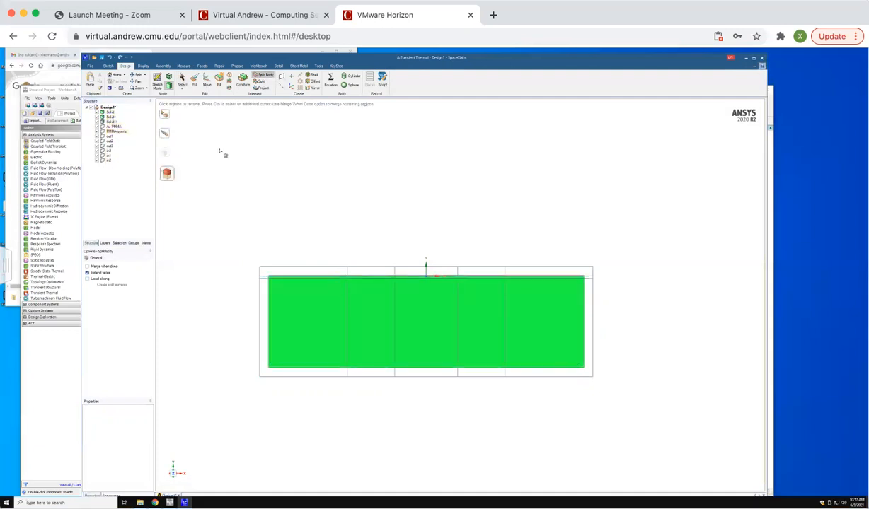
{"action": "key", "text": "Escape"}
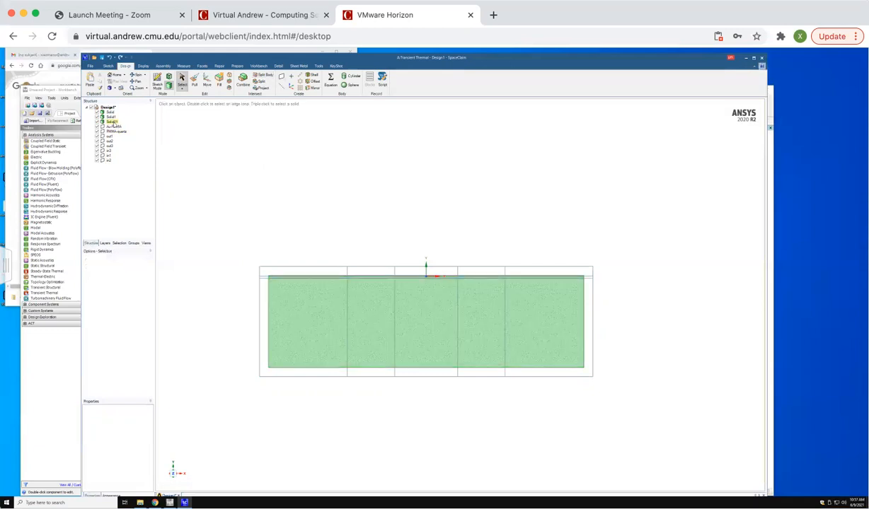
Rename the thick bottom body as quartz and the thin middle-layer body as PMMA.
{"action": "right_click", "coordinate": [112, 122]}
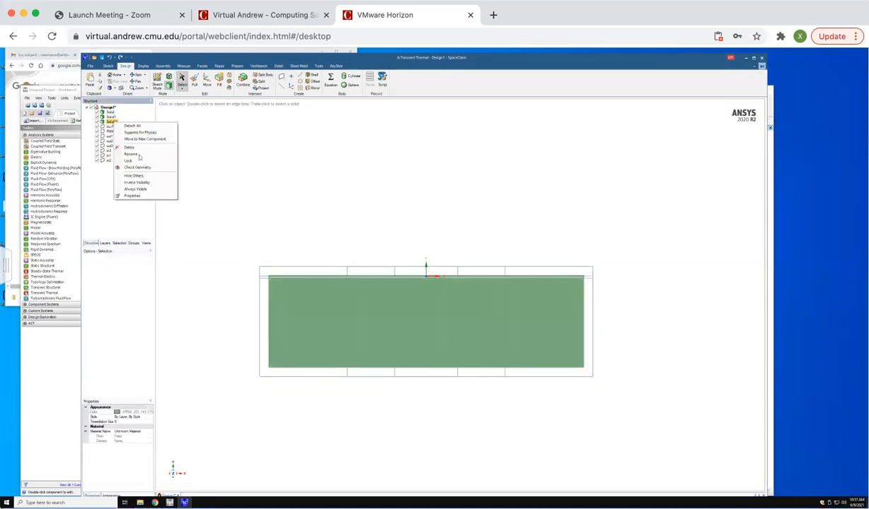
{"action": "left_click", "coordinate": [140, 156]}
{"action": "key", "text": "BackSpace"}
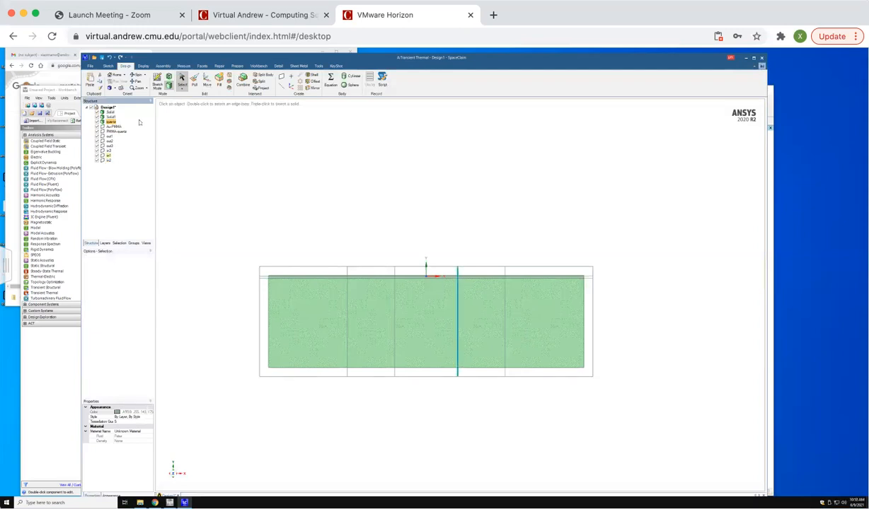
{"action": "right_click", "coordinate": [111, 116]}
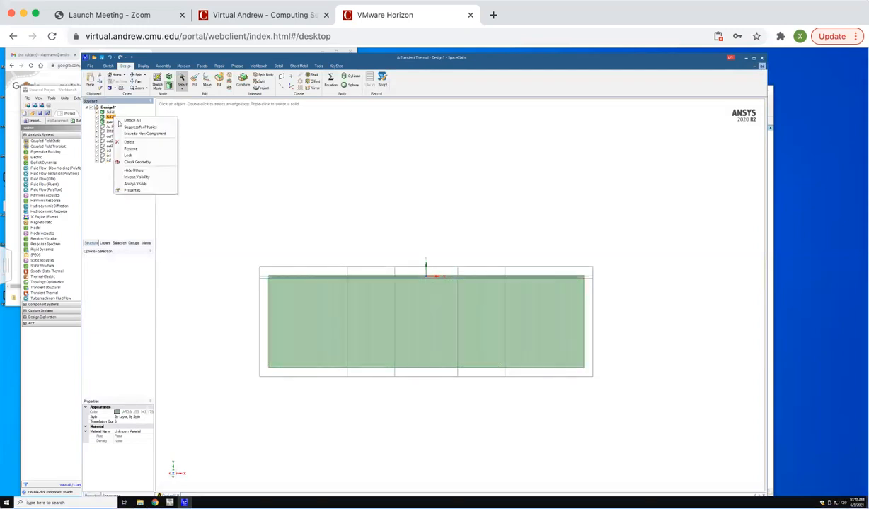
{"action": "left_click", "coordinate": [131, 148]}
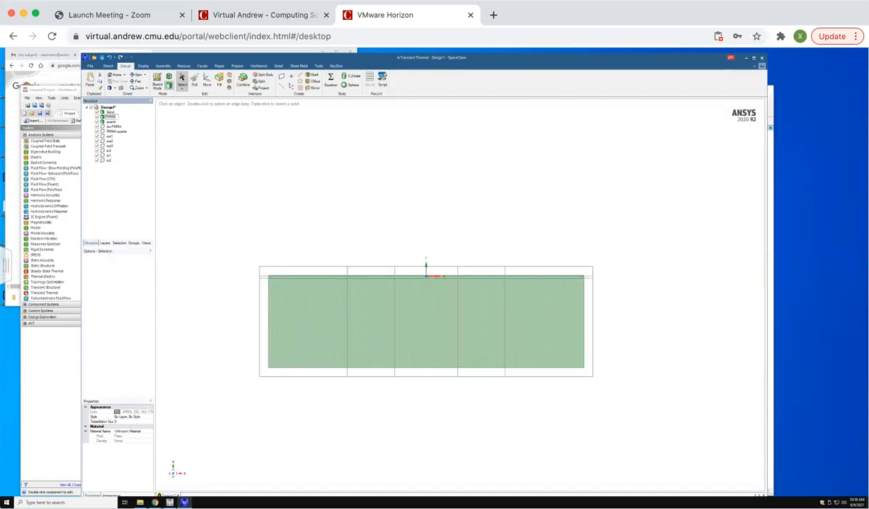
{"action": "key", "text": "Return"}
Split the top Au layer's body successively with planes out1, out2 and out3 to separate its outer pieces.
{"action": "middle_click_drag", "start_coordinate": [173, 471], "coordinate": [280, 157]}
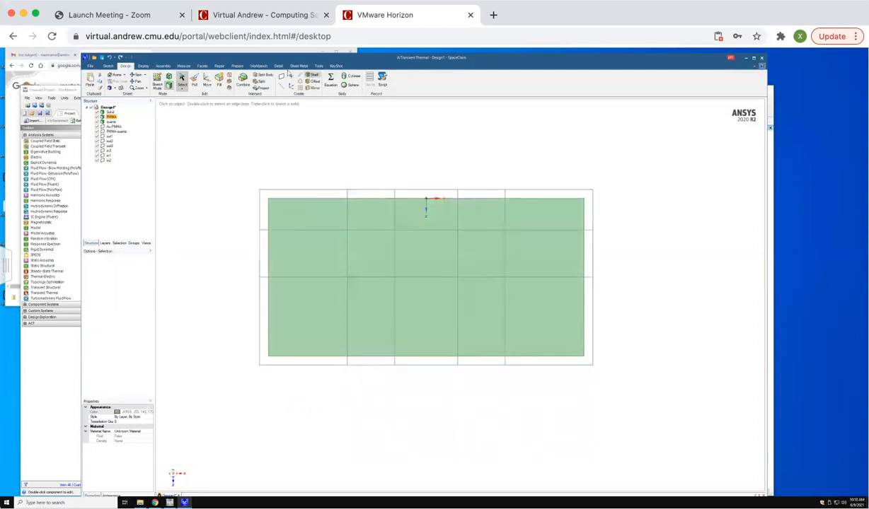
{"action": "left_click", "coordinate": [259, 73]}
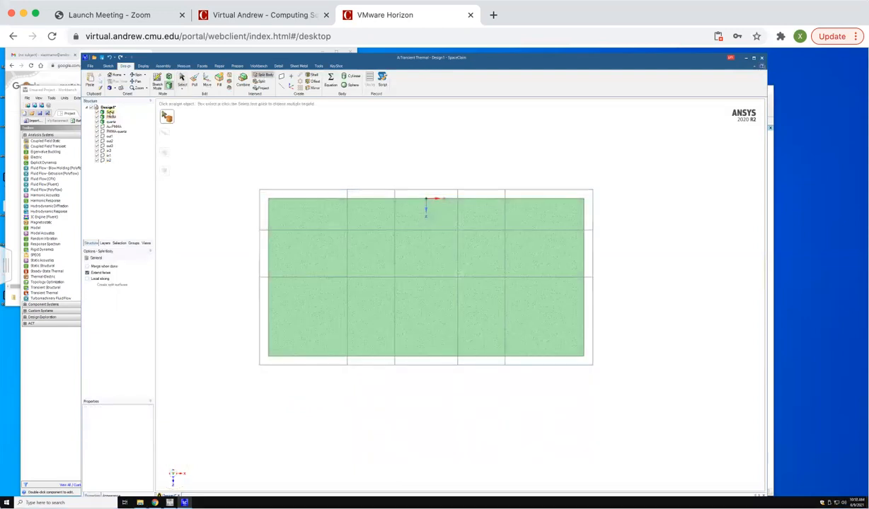
{"action": "left_click", "coordinate": [110, 112]}
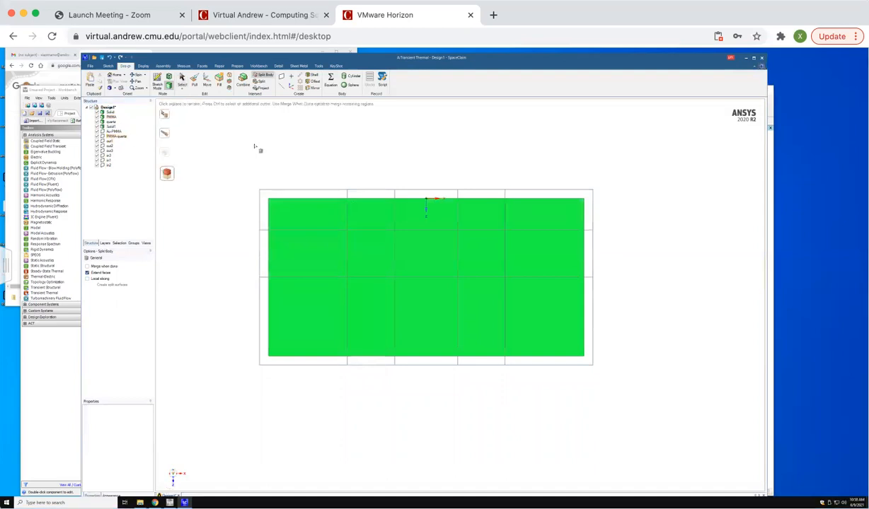
{"action": "left_click", "coordinate": [259, 73]}
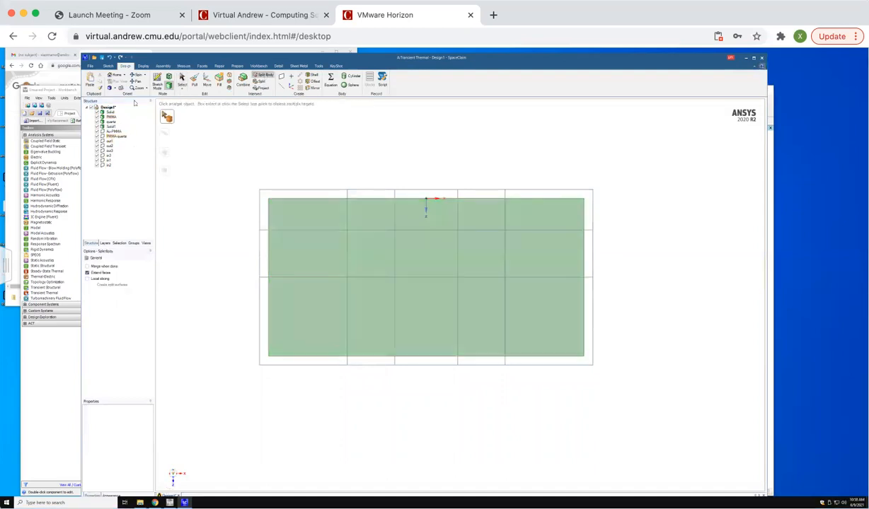
{"action": "left_click", "coordinate": [108, 147]}
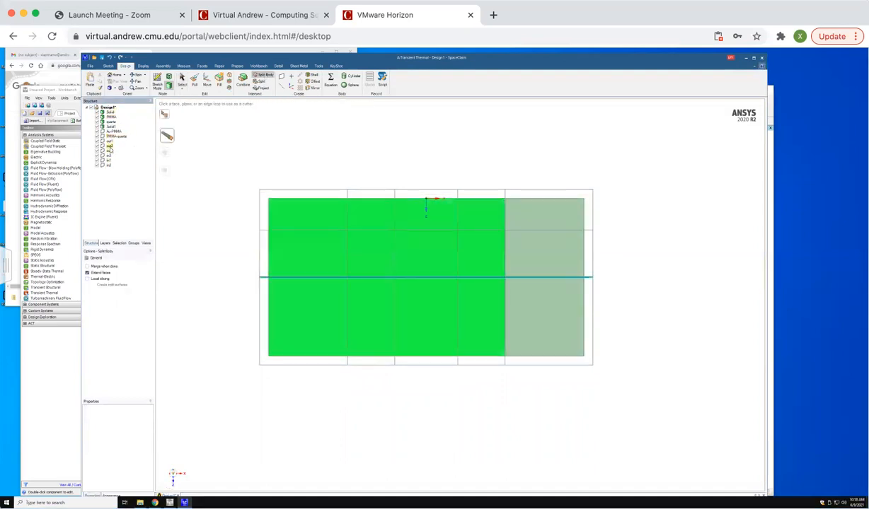
{"action": "left_click", "coordinate": [110, 150]}
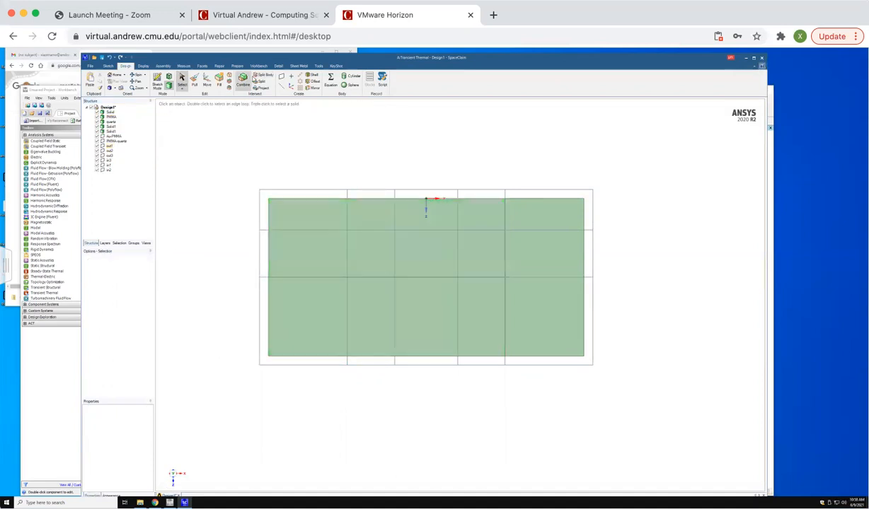
{"action": "left_click", "coordinate": [262, 75]}
{"action": "left_click", "coordinate": [110, 112]}
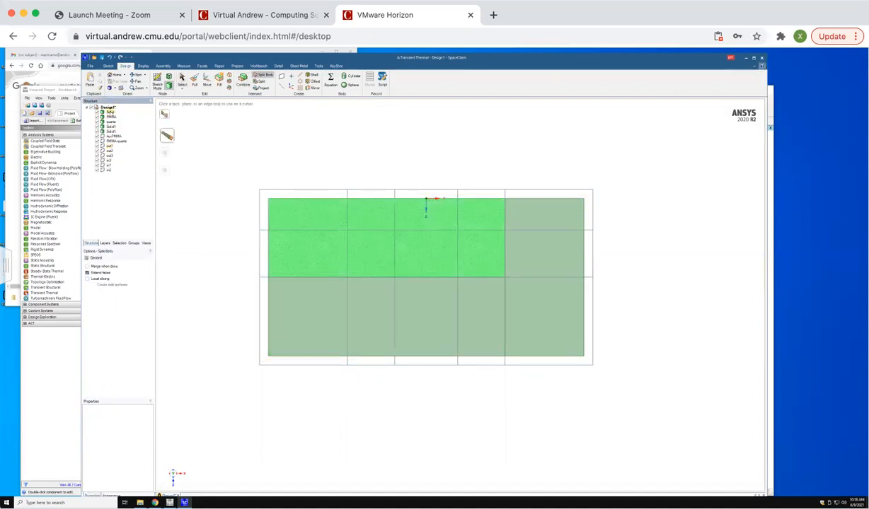
{"action": "left_click", "coordinate": [110, 156]}
{"action": "key", "text": "Escape"}
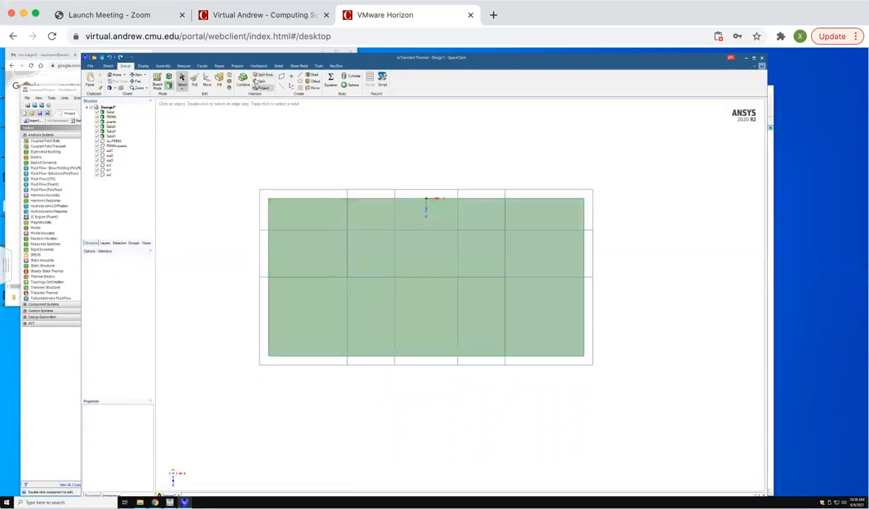
Try to combine the Au layer's +X outer strip directly with its separate -X outer piece.
{"action": "left_click", "coordinate": [243, 81]}
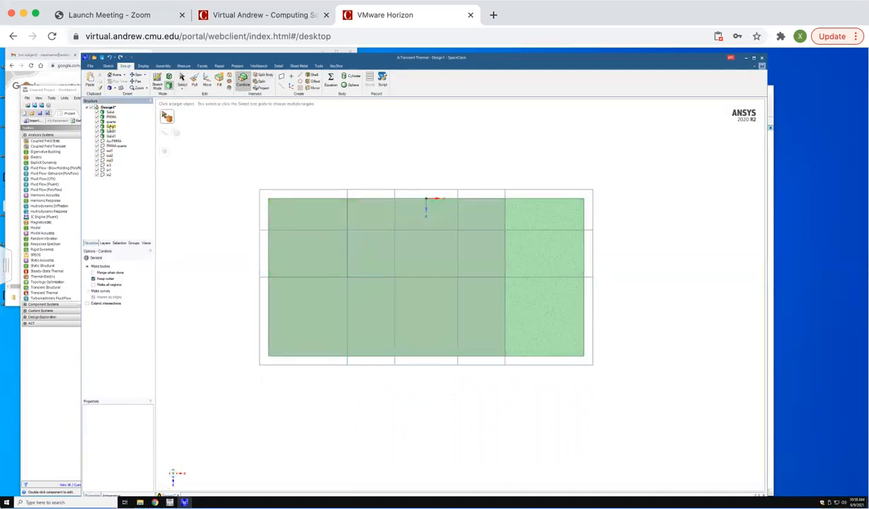
{"action": "left_click", "coordinate": [107, 121]}
{"action": "left_click", "coordinate": [109, 131]}
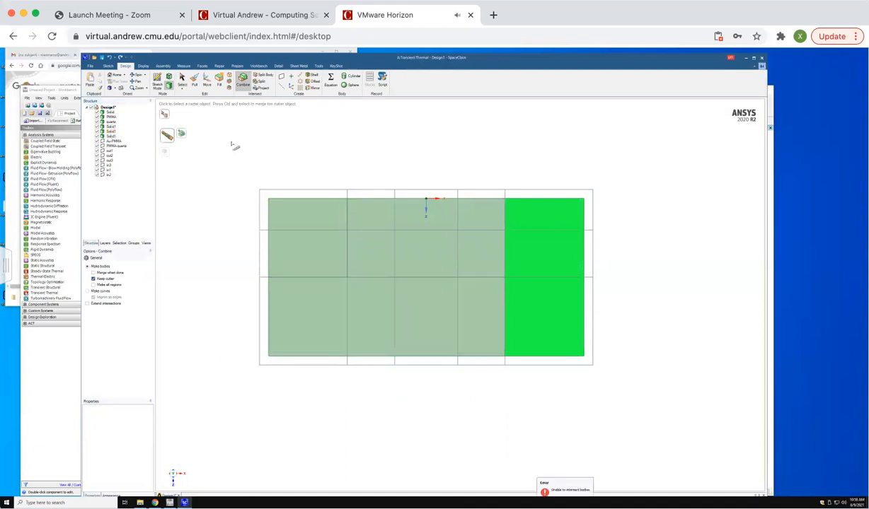
{"action": "key", "text": "Escape"}
{"action": "left_click", "coordinate": [243, 80]}
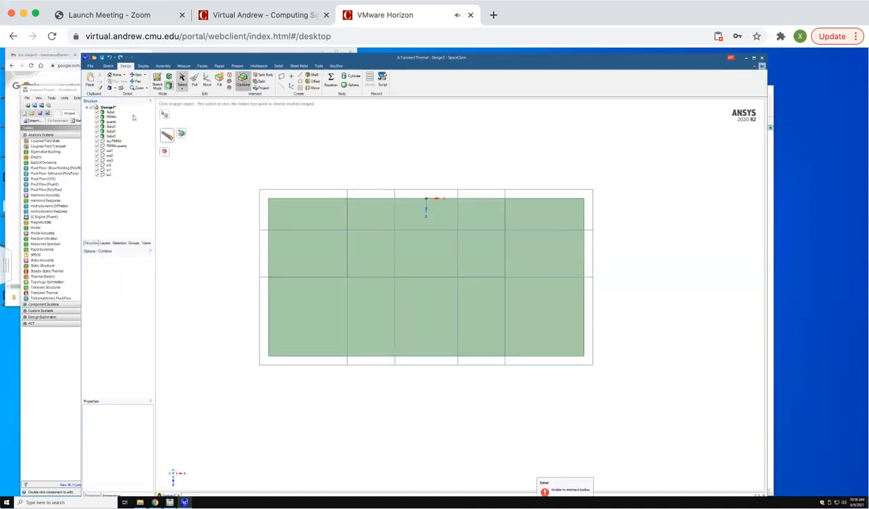
{"action": "left_click", "coordinate": [111, 126]}
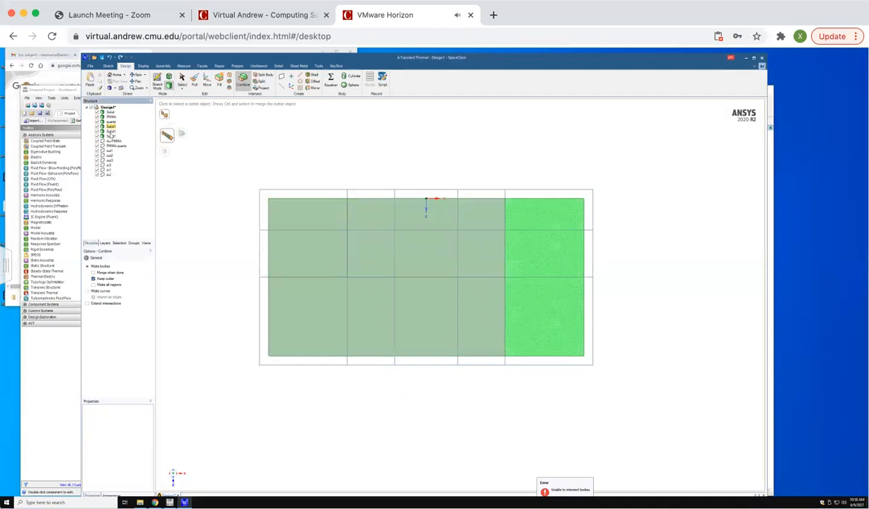
{"action": "left_click", "coordinate": [111, 136]}
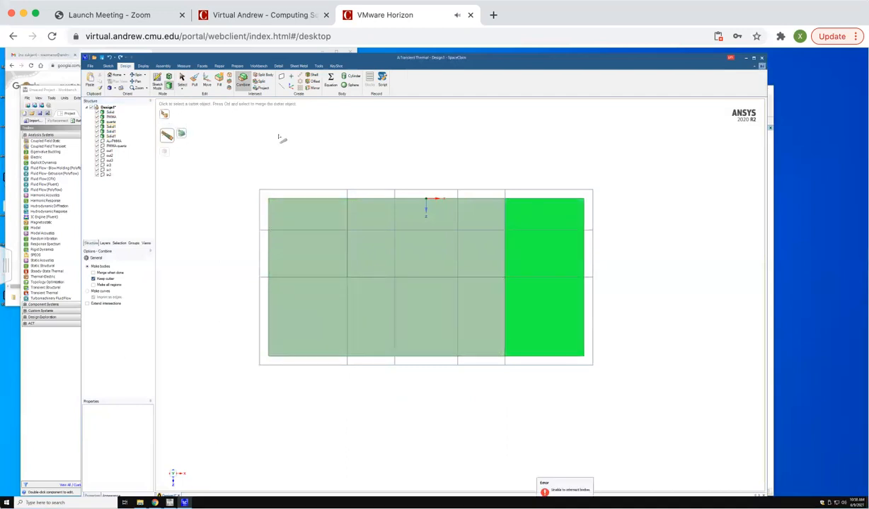
{"action": "key", "text": "Escape"}
Combine the Au layer's +X strip with the adjoining +Z piece and the -X piece into one outer body.
{"action": "left_click", "coordinate": [243, 79]}
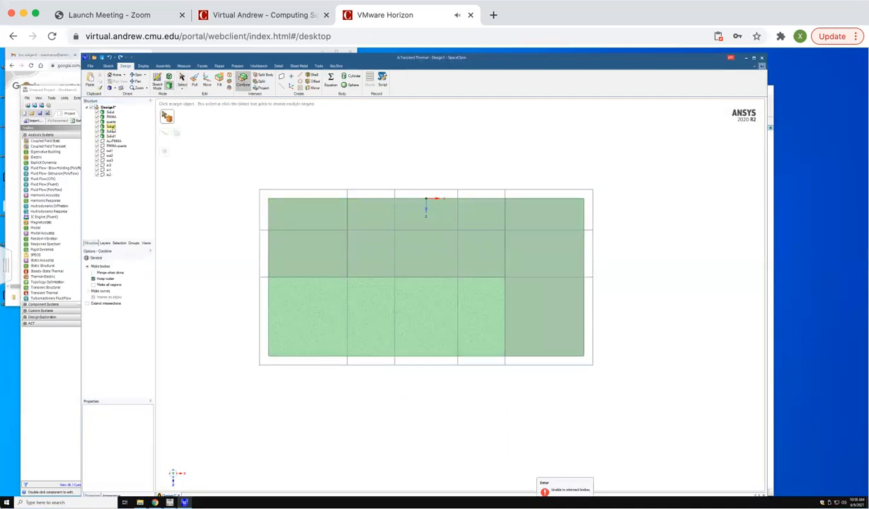
{"action": "left_click", "coordinate": [111, 126]}
{"action": "left_click", "coordinate": [112, 126]}
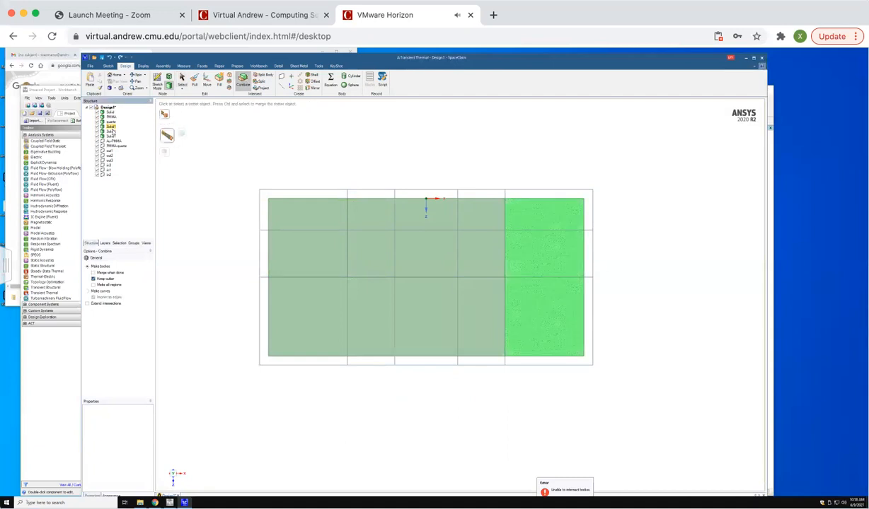
{"action": "left_click", "coordinate": [111, 131]}
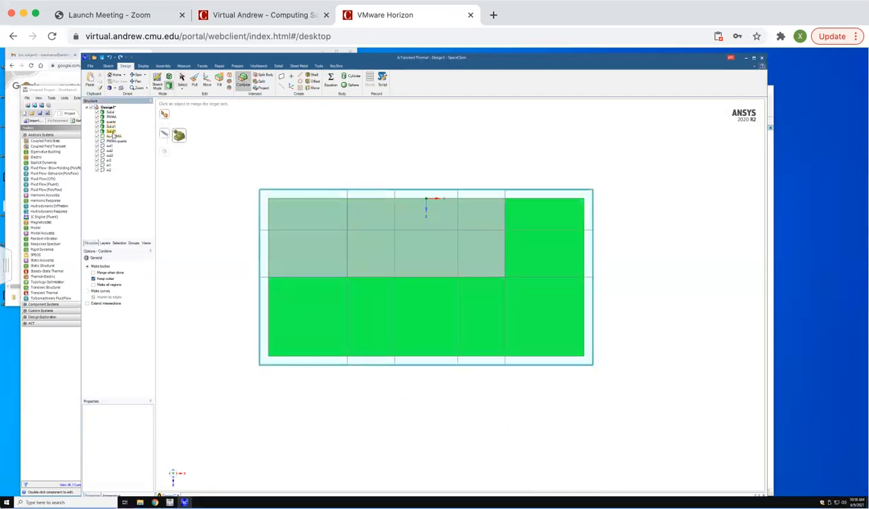
{"action": "left_click", "coordinate": [111, 136]}
{"action": "key", "text": "Escape"}
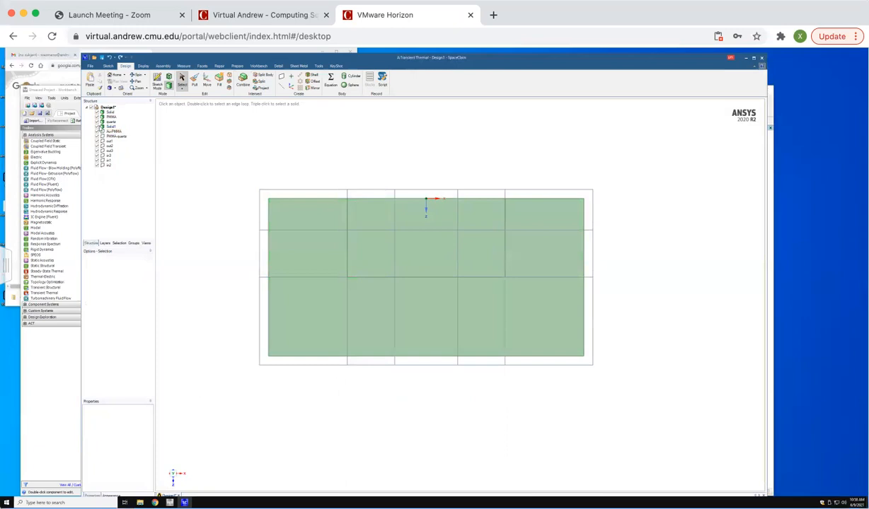
Rename the combined outer body of the top layer as Au.
{"action": "right_click", "coordinate": [111, 126]}
{"action": "left_click", "coordinate": [121, 156]}
{"action": "type", "text": "a"}
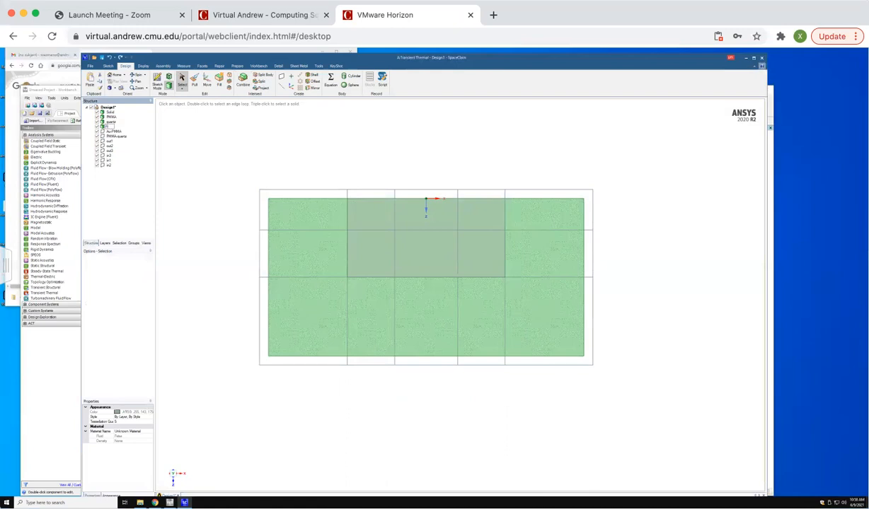
{"action": "key", "text": "Return"}
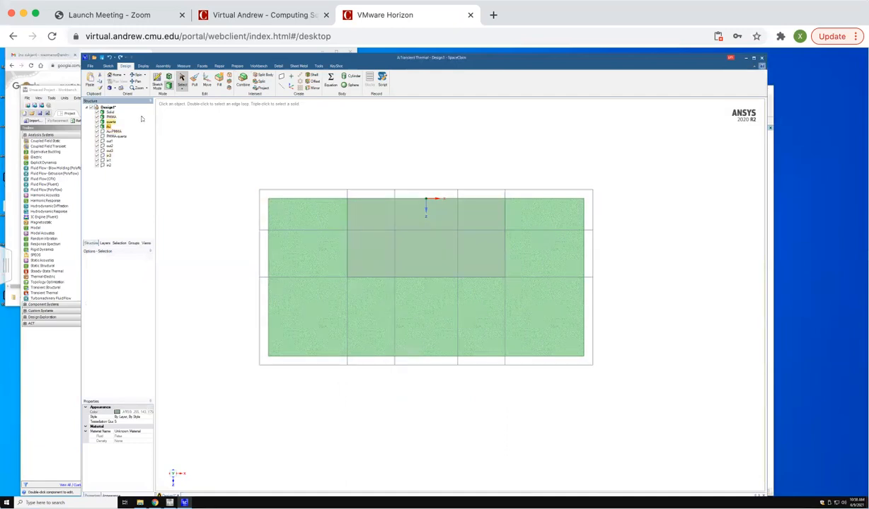
Split the top layer's inner body successively with planes in3, in1 and in2 to separate the pieces around its central block.
{"action": "left_click", "coordinate": [261, 77]}
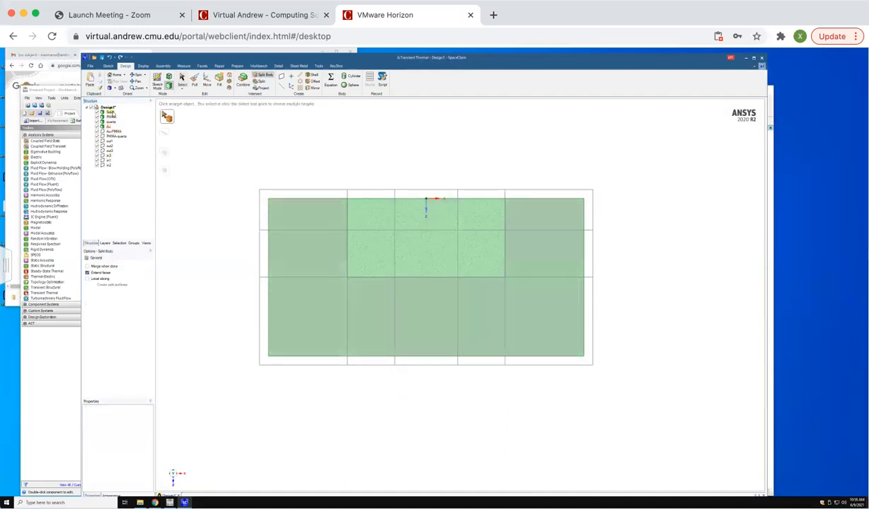
{"action": "left_click", "coordinate": [108, 157]}
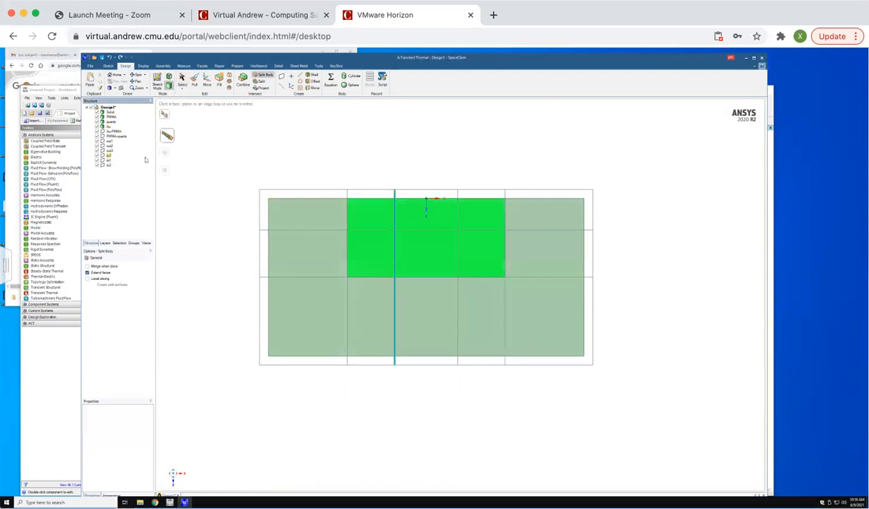
{"action": "key", "text": "Escape"}
{"action": "left_click", "coordinate": [261, 76]}
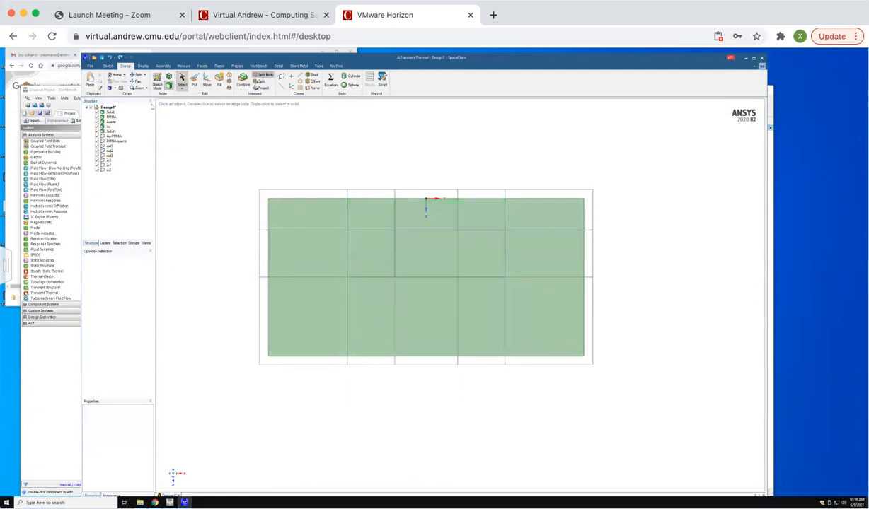
{"action": "left_click", "coordinate": [111, 113]}
{"action": "left_click", "coordinate": [108, 165]}
{"action": "key", "text": "Escape"}
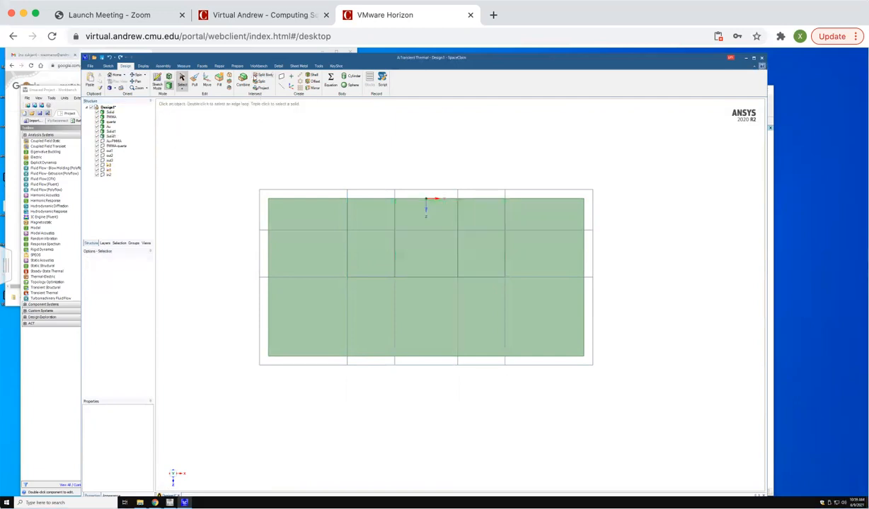
{"action": "left_click", "coordinate": [260, 77]}
{"action": "left_click", "coordinate": [111, 112]}
{"action": "left_click", "coordinate": [108, 175]}
{"action": "key", "text": "Escape"}
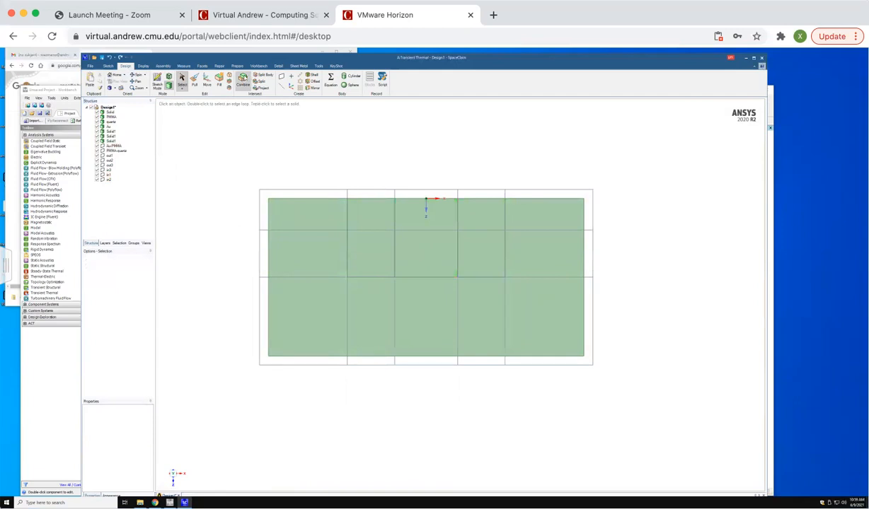
Combine the inner -X and +X strips with the adjoining +Z piece into one U-shaped body around the central block.
{"action": "left_click", "coordinate": [243, 79]}
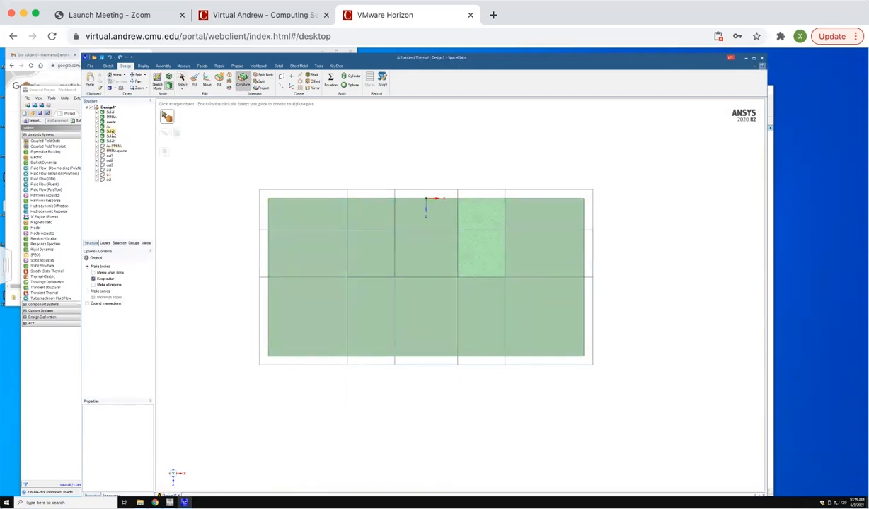
{"action": "left_click", "coordinate": [110, 135]}
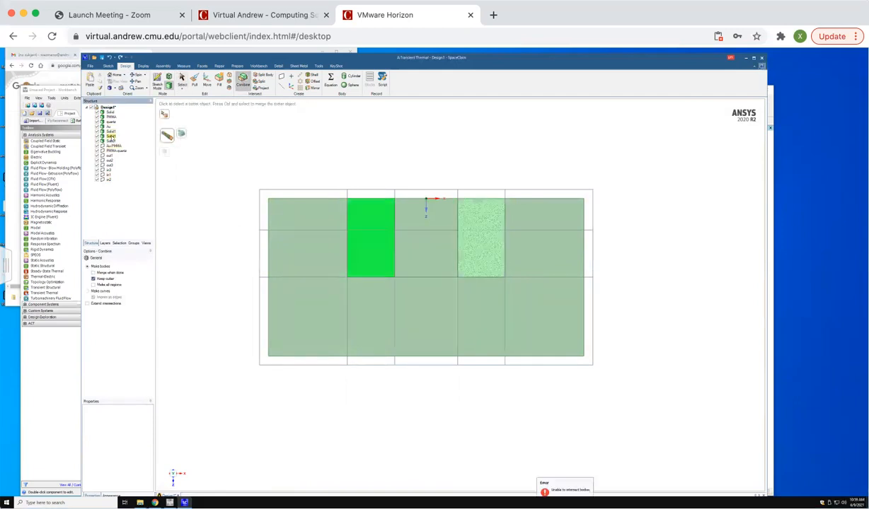
{"action": "left_click", "coordinate": [111, 138], "text": "ctrl"}
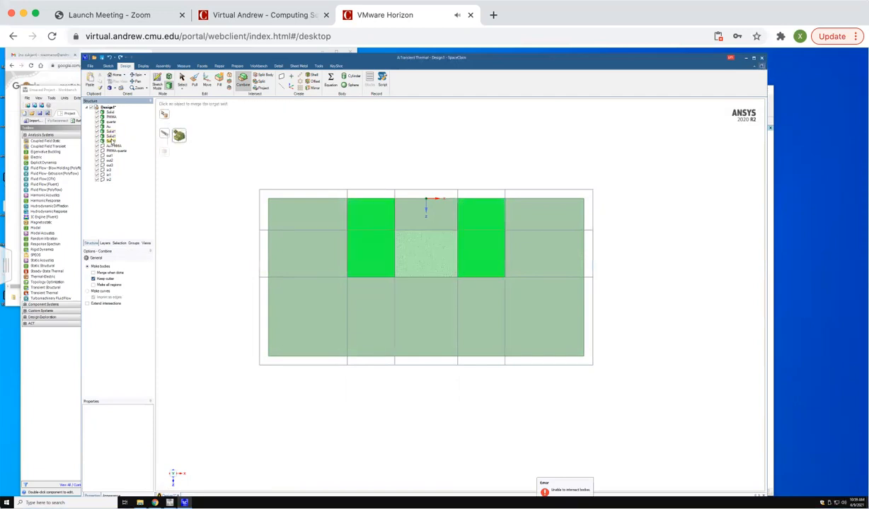
{"action": "left_click", "coordinate": [111, 140]}
{"action": "key", "text": "Escape"}
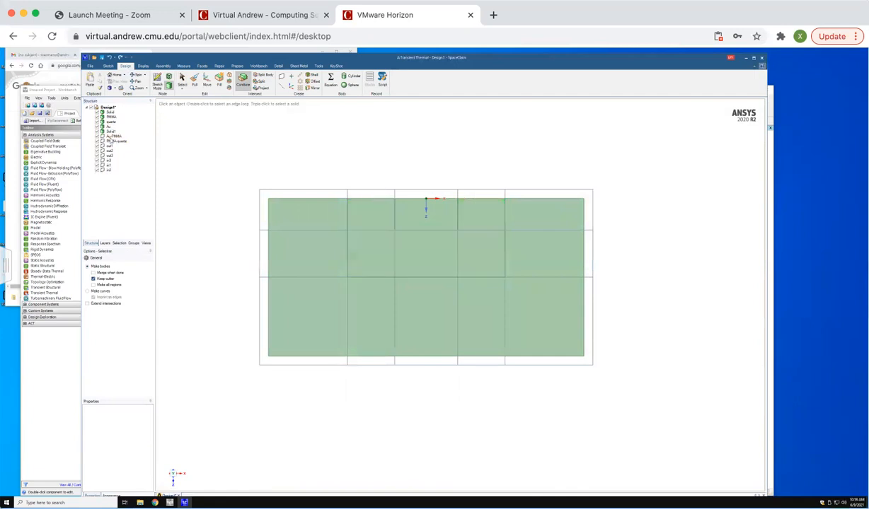
Rename the U-shaped body around the central block as HS.
{"action": "right_click", "coordinate": [111, 132]}
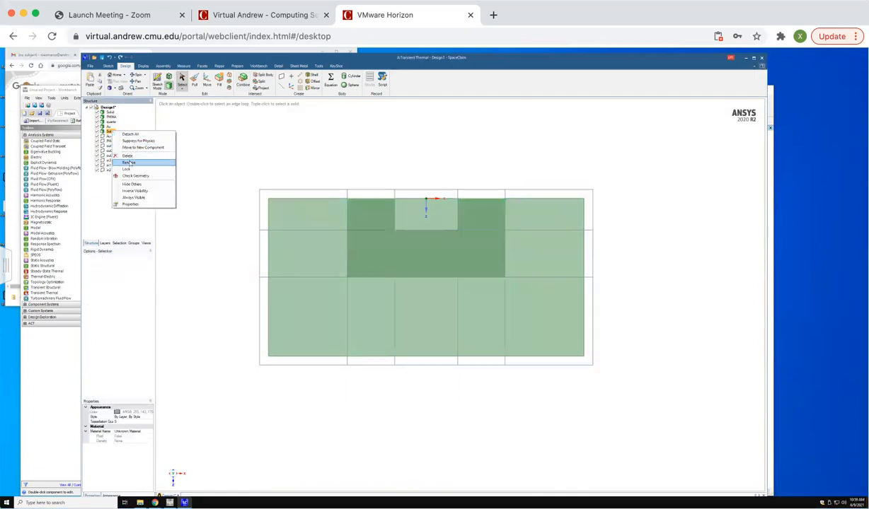
{"action": "left_click", "coordinate": [130, 164]}
{"action": "type", "text": "HS"}
{"action": "key", "text": "Return"}
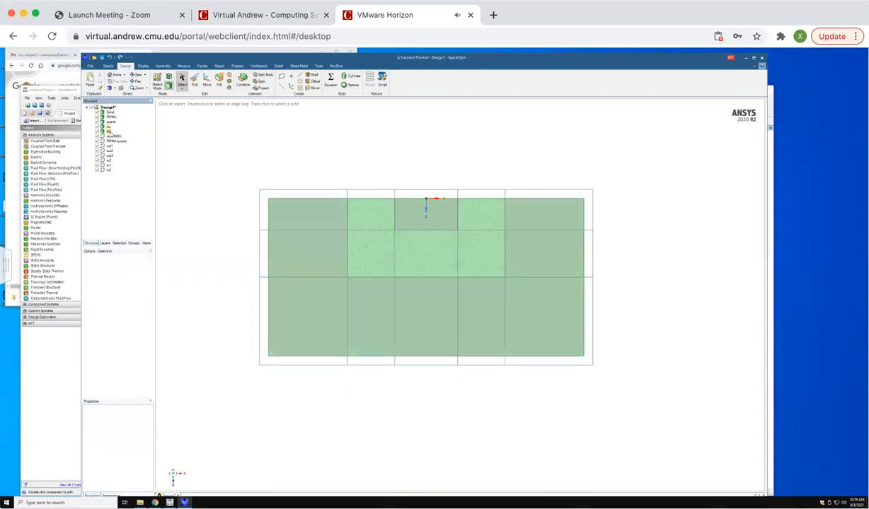
Rename the U-shaped body around the central block as heatspot.
{"action": "right_click", "coordinate": [108, 133]}
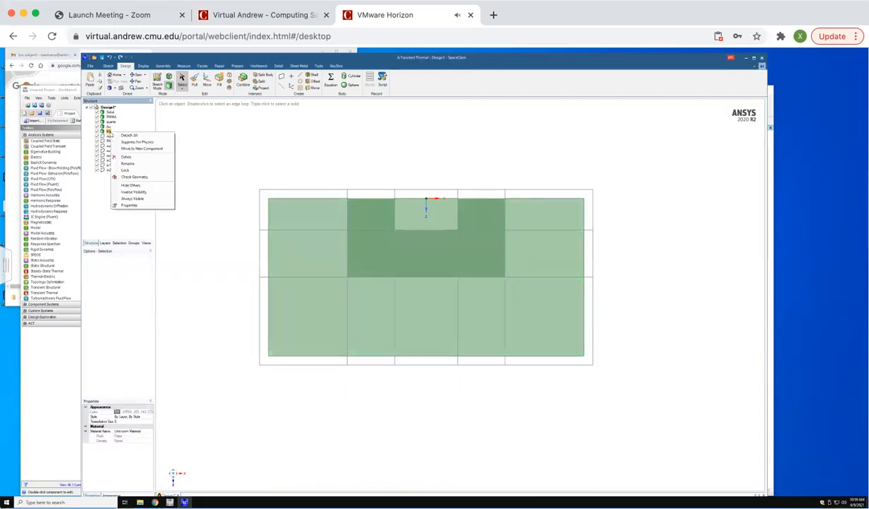
{"action": "left_click", "coordinate": [124, 164]}
{"action": "type", "text": "post"}
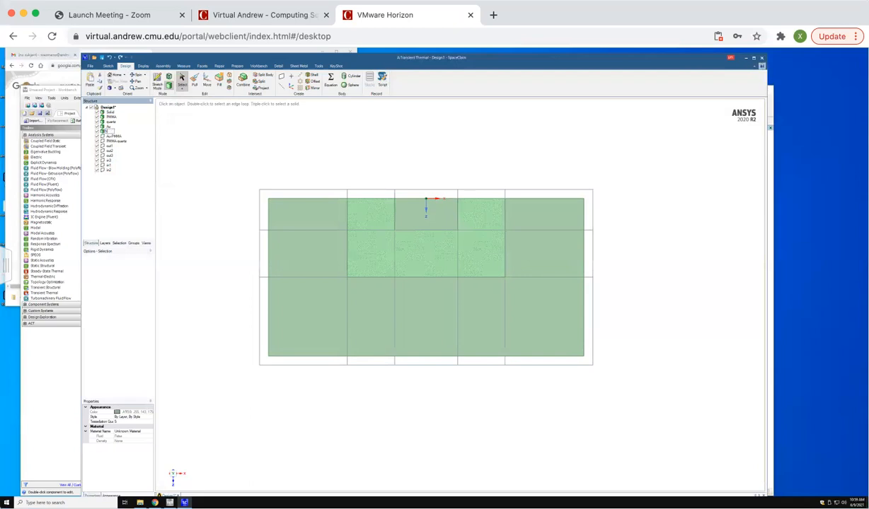
{"action": "key", "text": "Return"}
Rename the small central block of the top layer as output.
{"action": "right_click", "coordinate": [111, 113]}
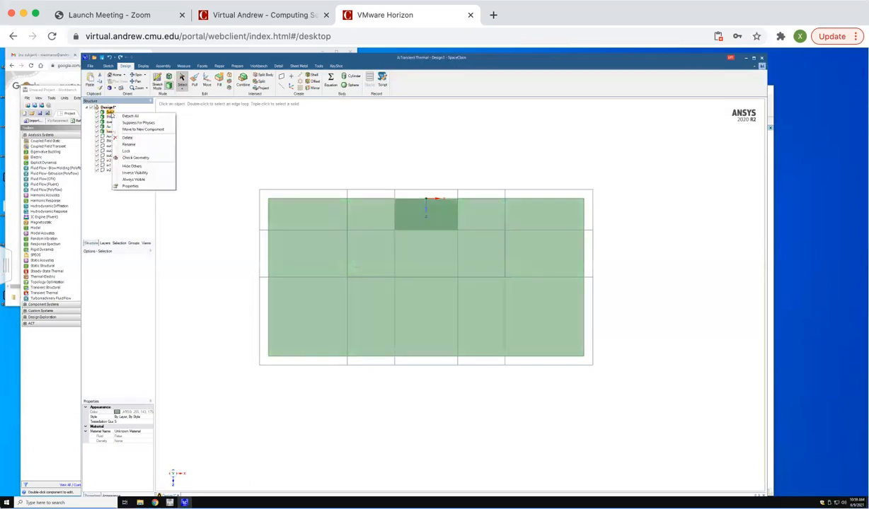
{"action": "left_click", "coordinate": [133, 139]}
{"action": "type", "text": "output"}
{"action": "left_click", "coordinate": [178, 153]}
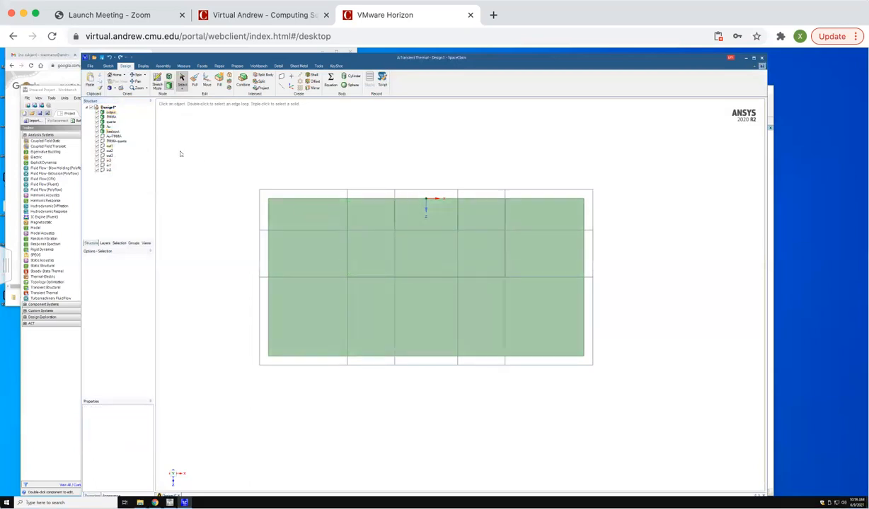
Close SpaceClaim and open the Transient Thermal system's Model from Workbench in Mechanical.
{"action": "left_click", "coordinate": [762, 61]}
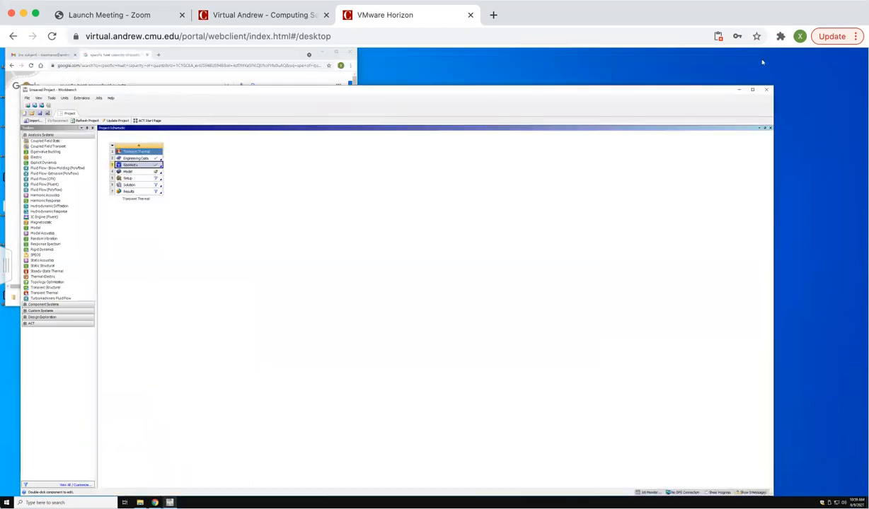
{"action": "double_click", "coordinate": [134, 171]}
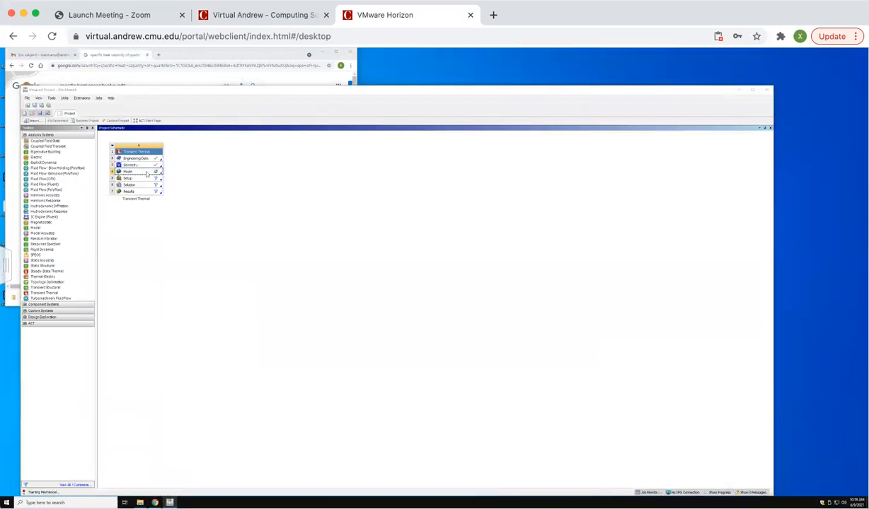